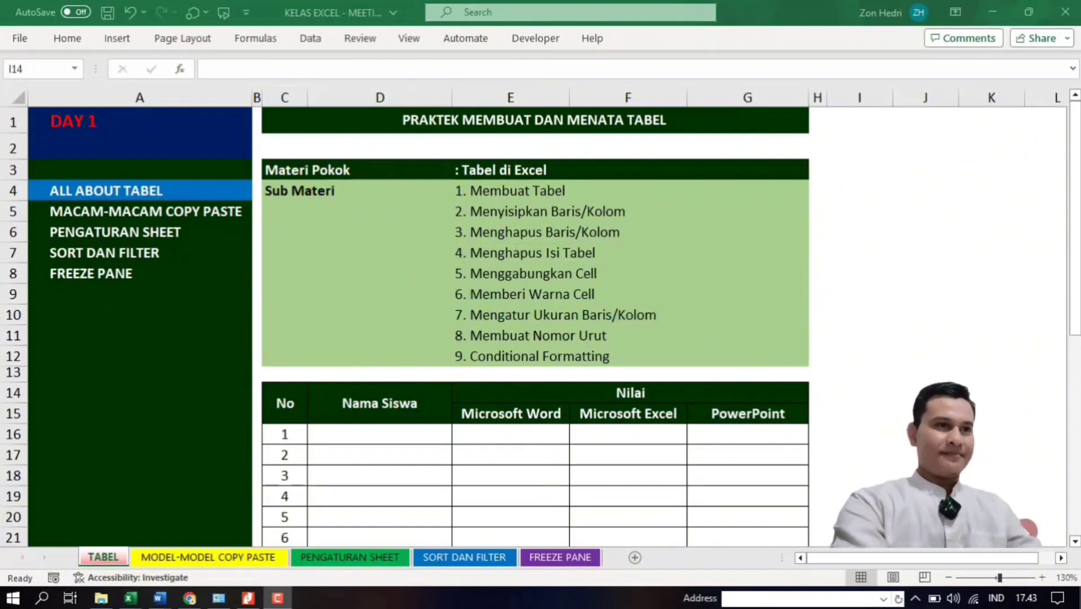
{"action": "left_click", "coordinate": [501, 192]}
{"action": "left_click", "coordinate": [500, 352]}
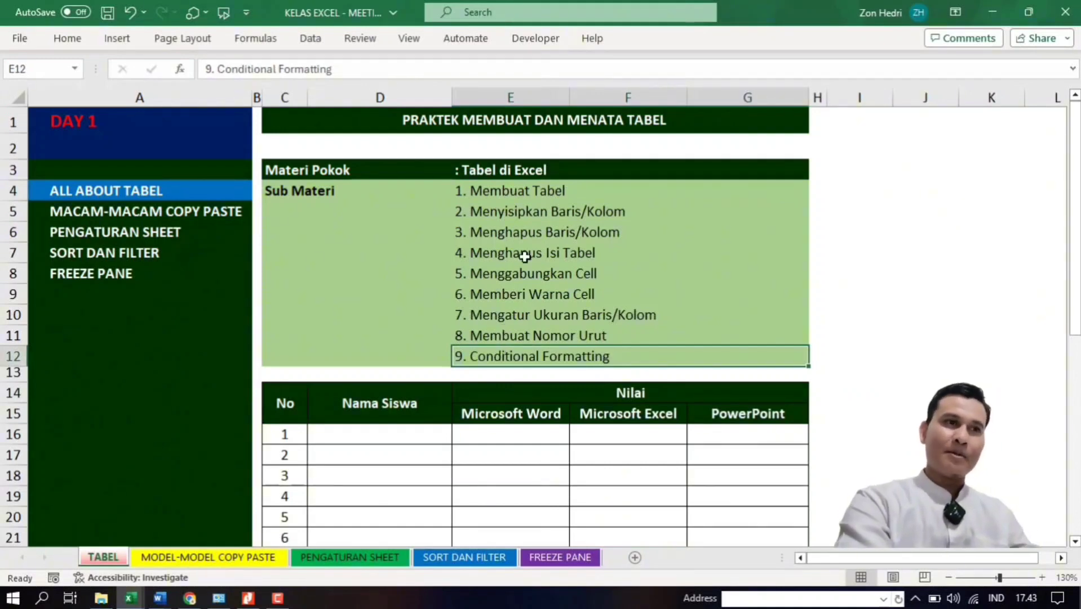
{"action": "left_click", "coordinate": [526, 189]}
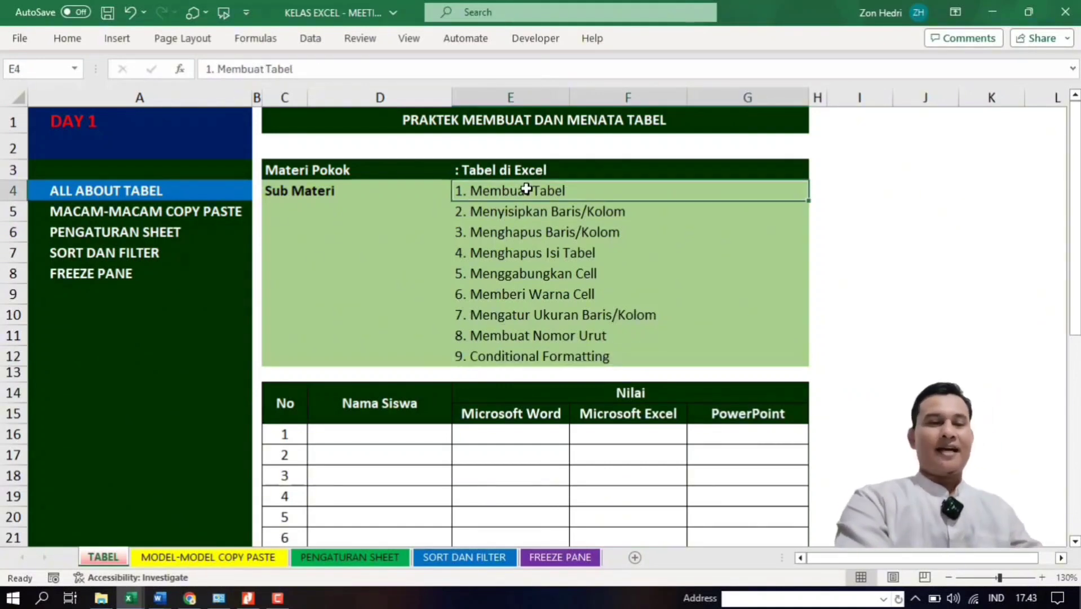
{"action": "left_click", "coordinate": [861, 412]}
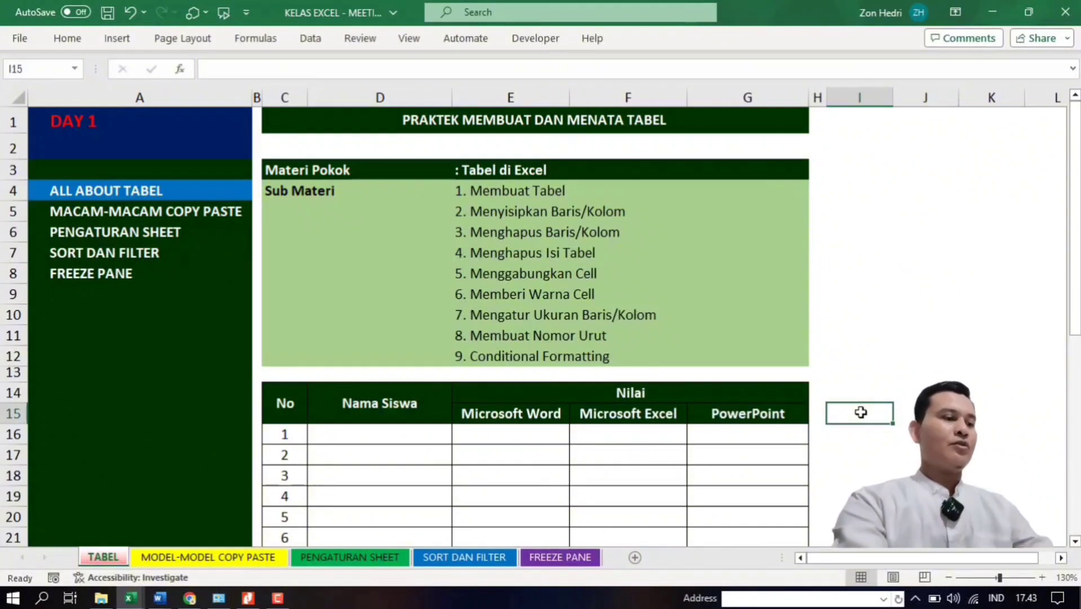
{"action": "type", "text": "N"}
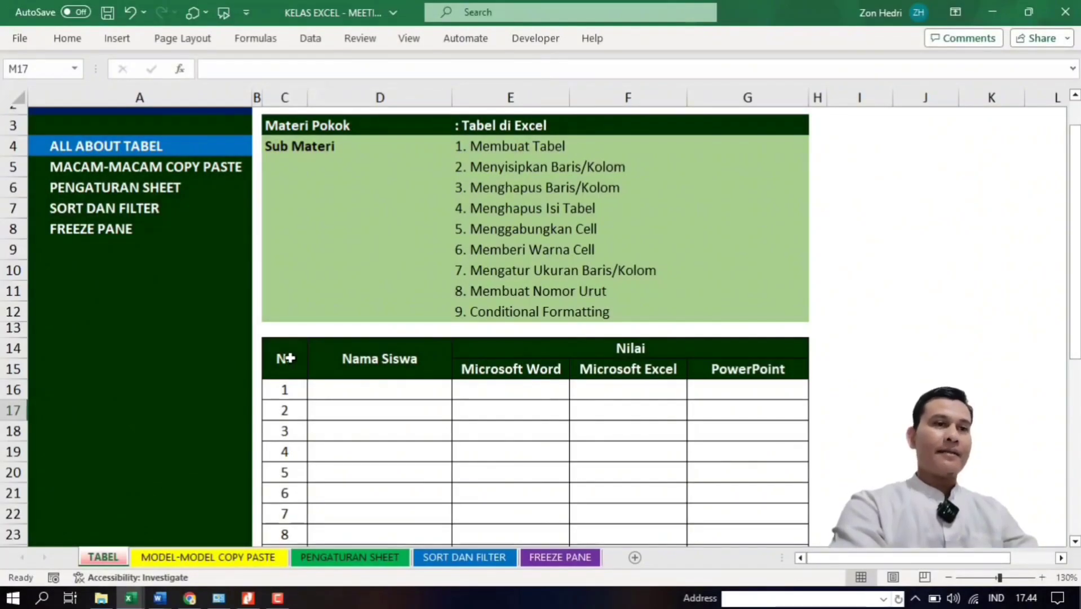
Remove all borders from the student score table in C14:G25.
{"action": "left_click_drag", "start_coordinate": [290, 358], "coordinate": [757, 504]}
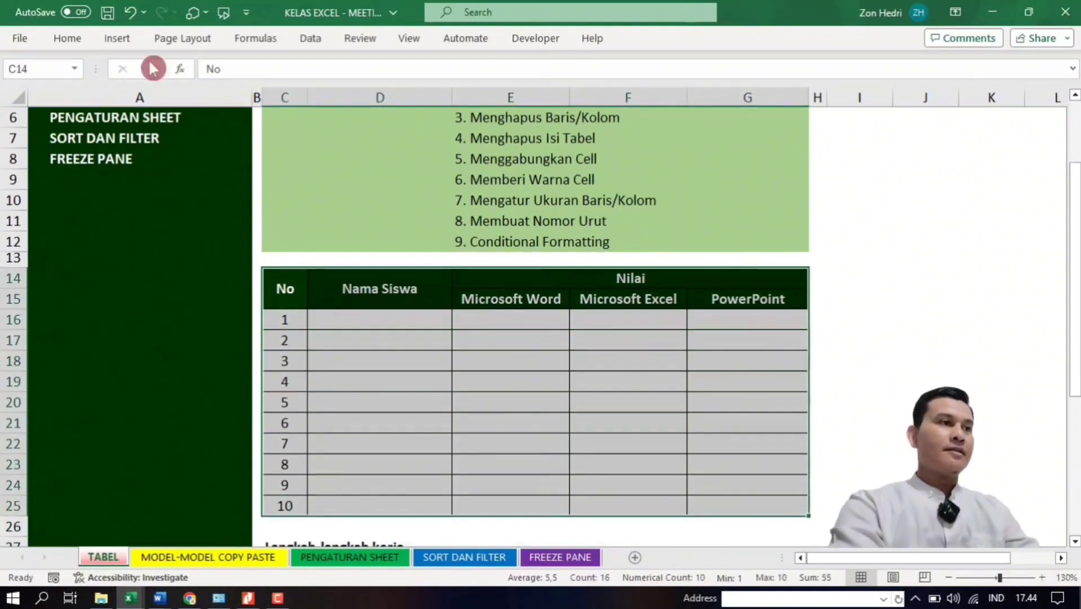
{"action": "left_click", "coordinate": [66, 37]}
{"action": "left_click", "coordinate": [180, 95]}
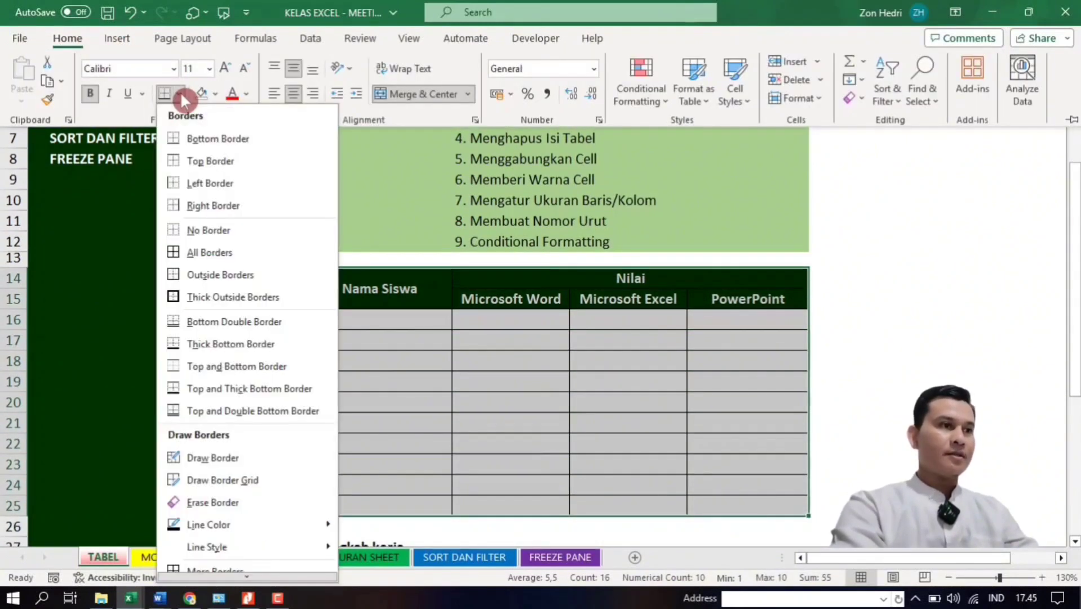
{"action": "left_click", "coordinate": [196, 243]}
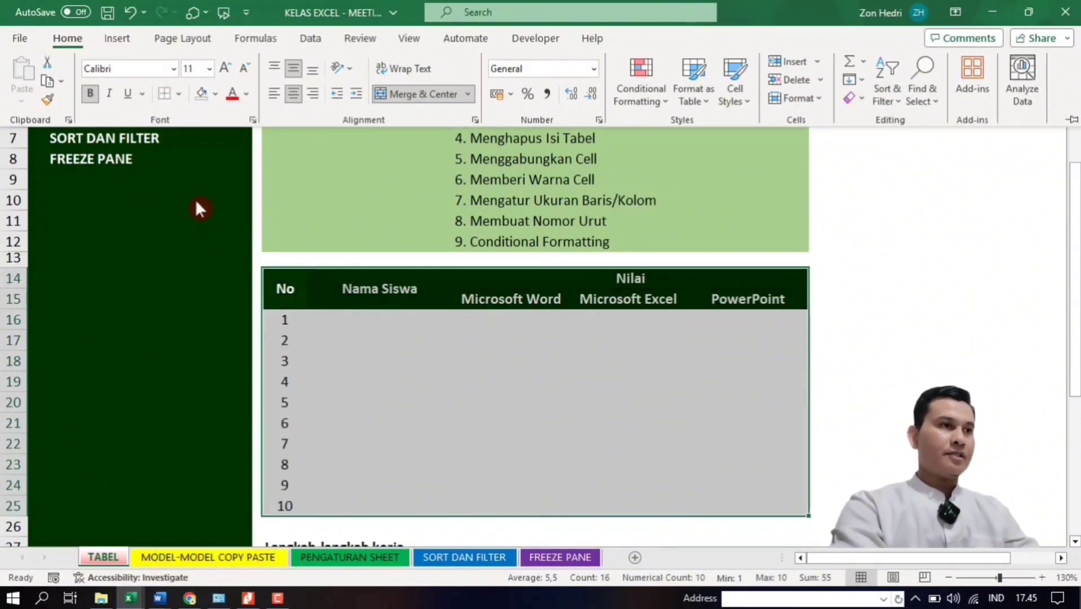
Clear the fill colour of table C14:G25 and set its font colour to Automatic.
{"action": "left_click", "coordinate": [216, 93]}
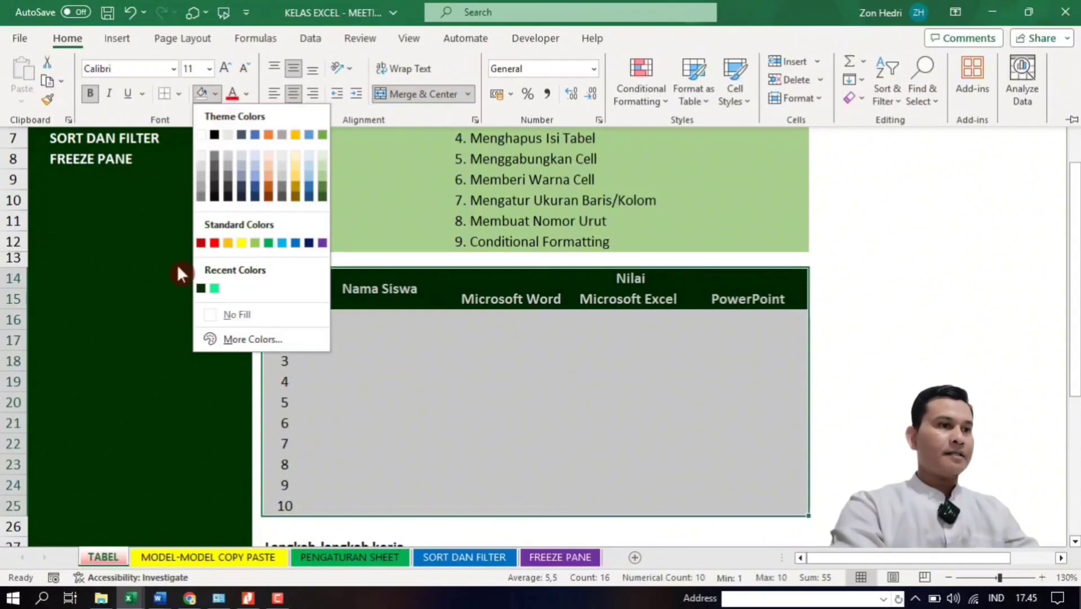
{"action": "left_click", "coordinate": [220, 313]}
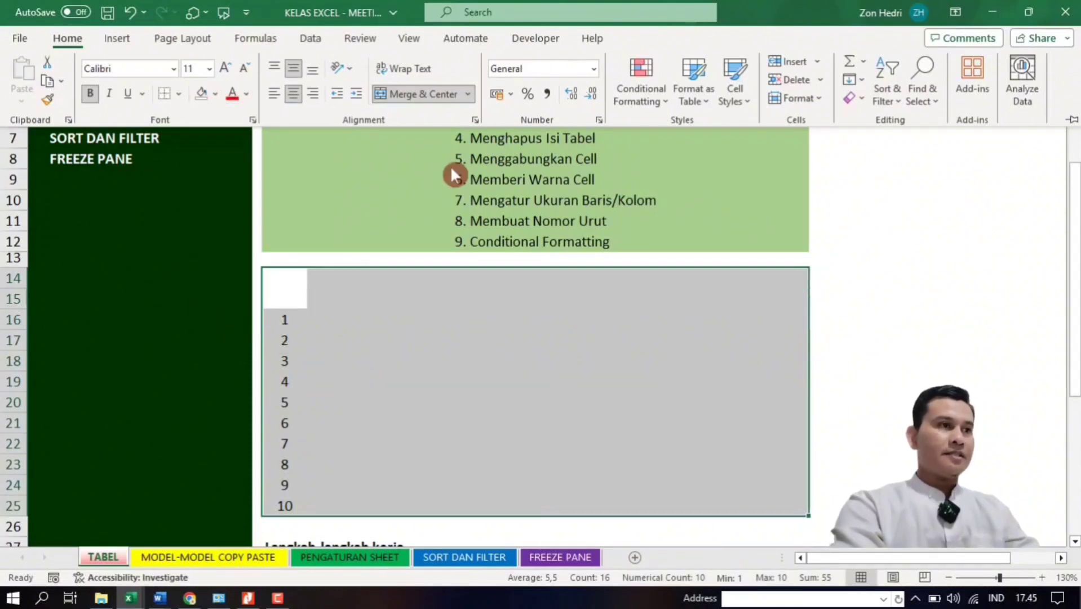
{"action": "left_click", "coordinate": [246, 93]}
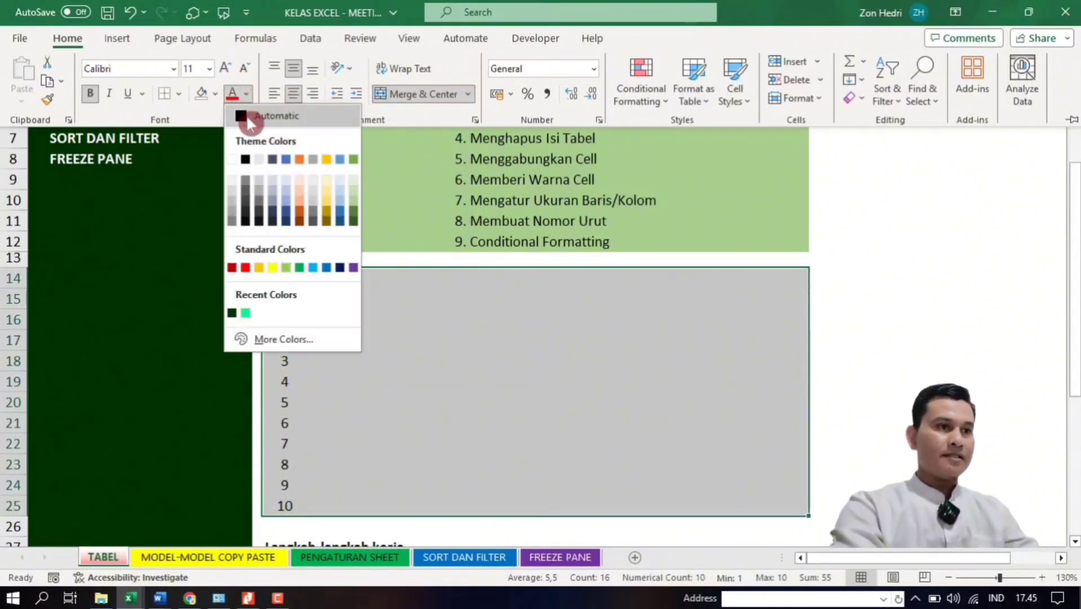
{"action": "left_click", "coordinate": [246, 114]}
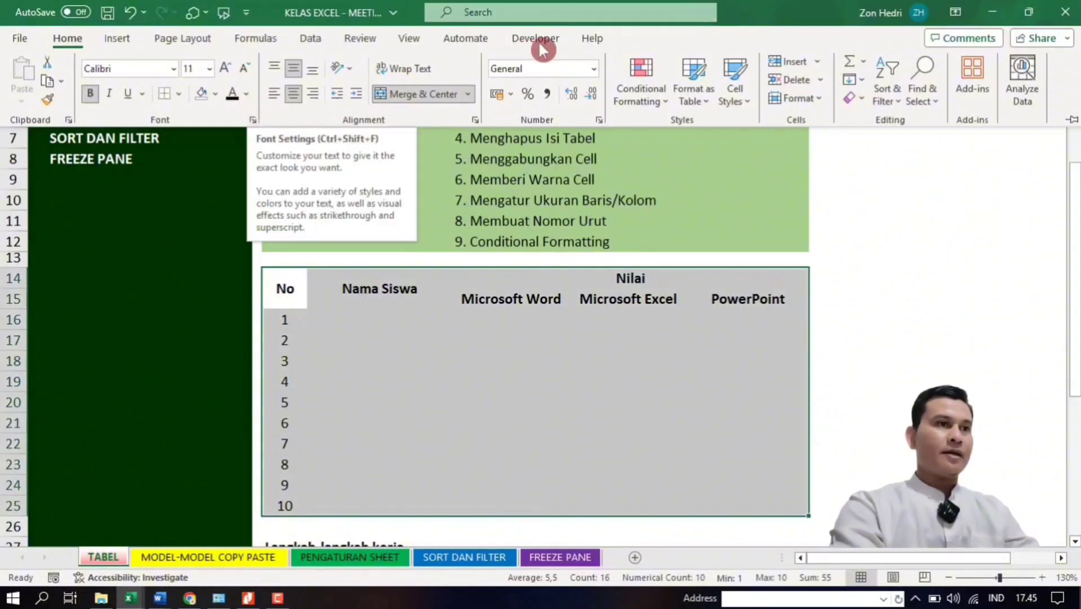
Show the worksheet gridlines.
{"action": "left_click", "coordinate": [415, 41]}
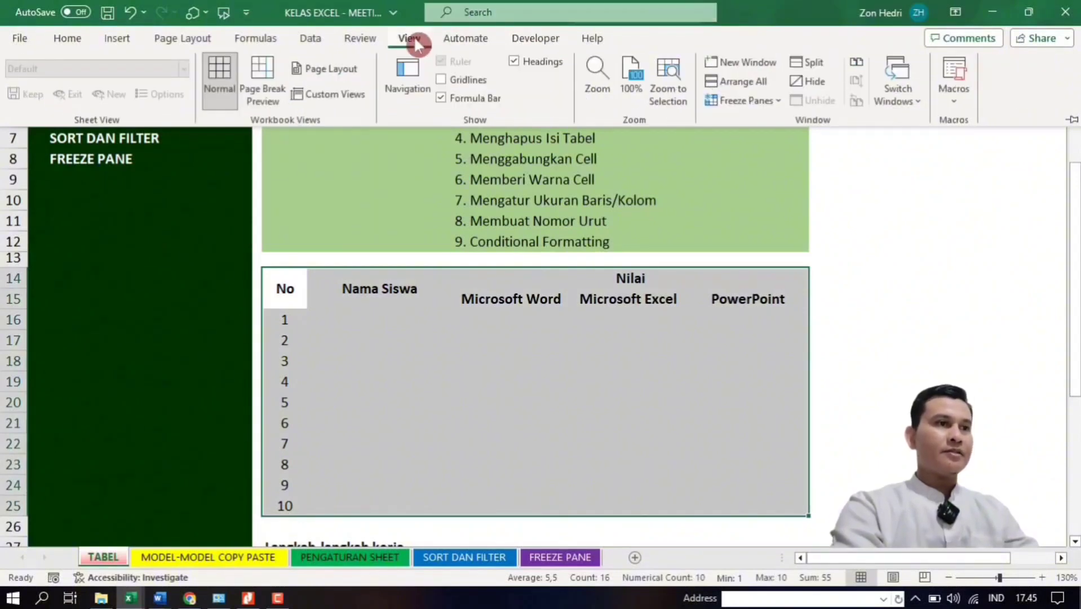
{"action": "left_click", "coordinate": [443, 80]}
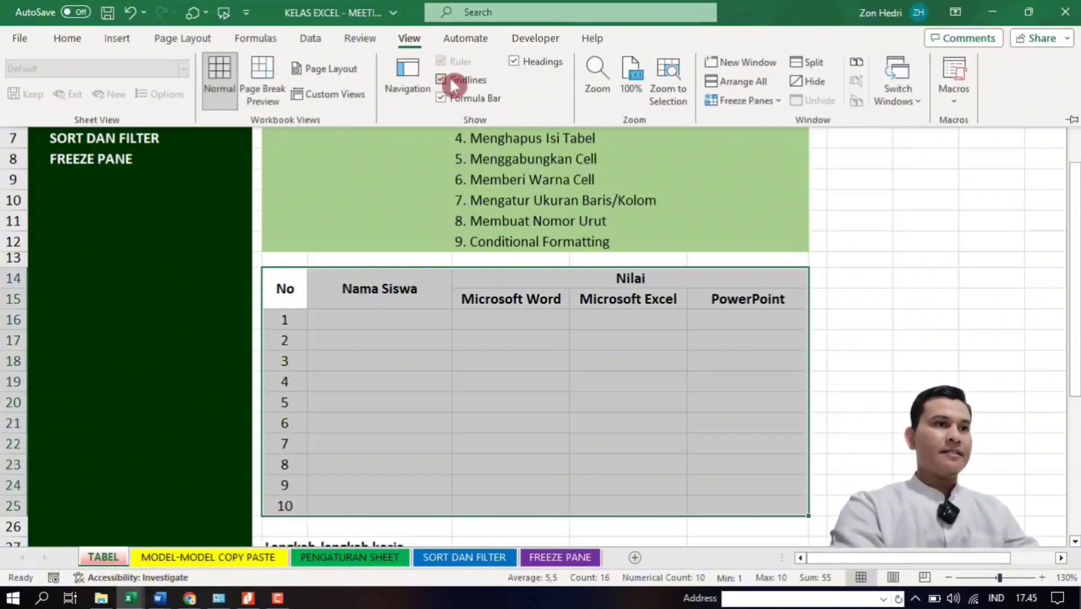
{"action": "left_click", "coordinate": [881, 349]}
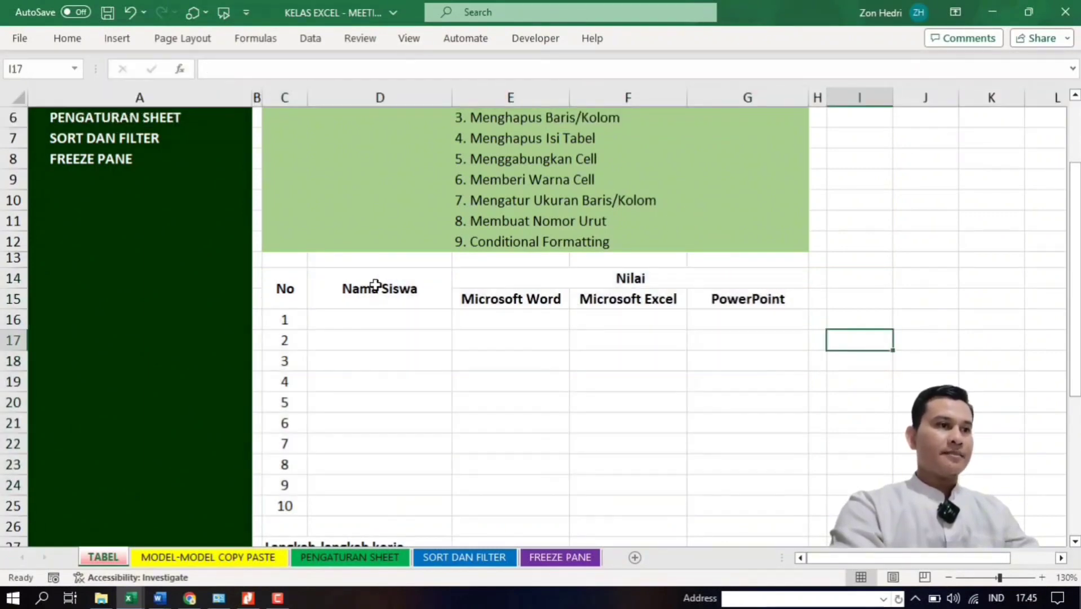
Unmerge the table's No, Nama Siswa and Nilai header cells.
{"action": "left_click", "coordinate": [269, 297]}
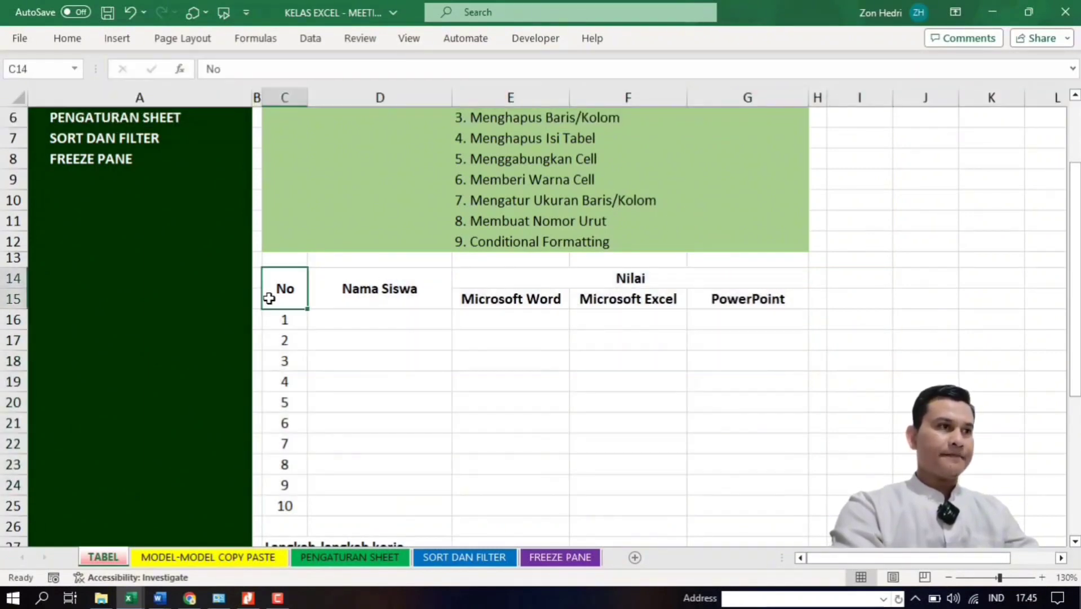
{"action": "left_click", "coordinate": [66, 40]}
{"action": "left_click", "coordinate": [410, 96]}
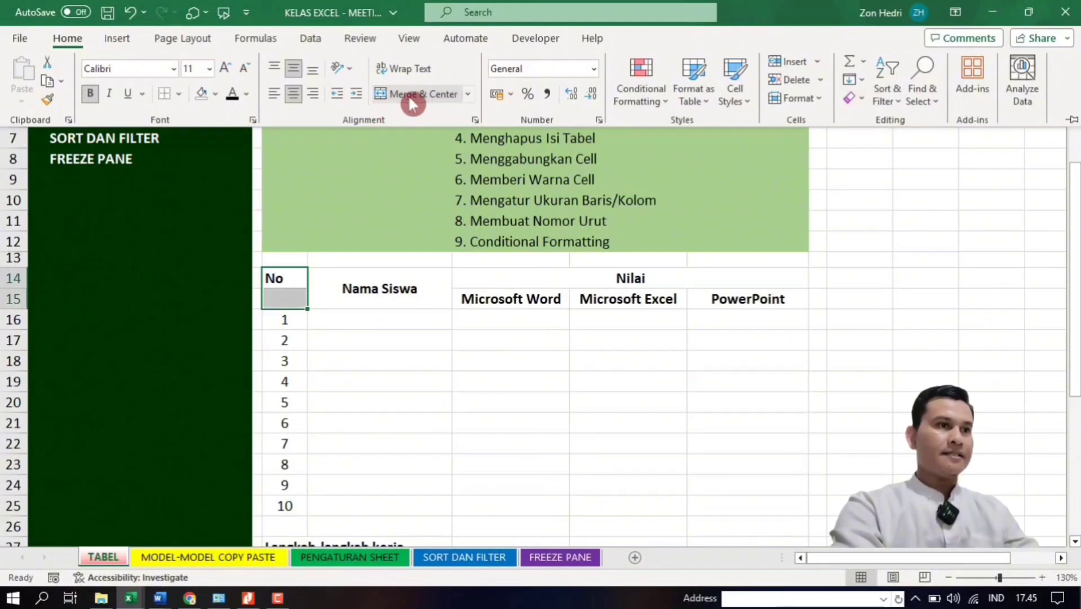
{"action": "left_click", "coordinate": [379, 282]}
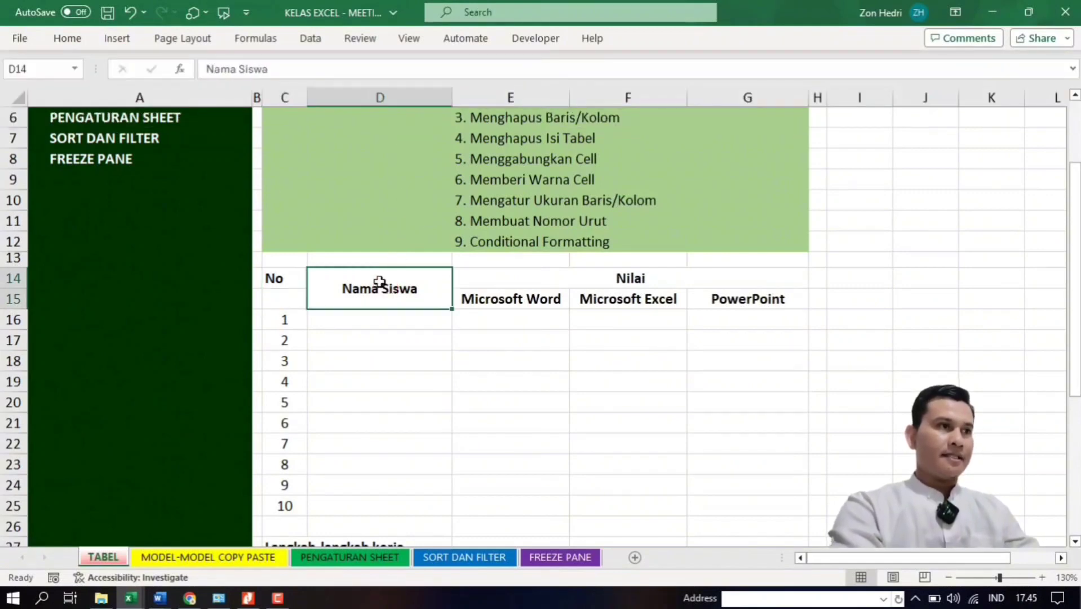
{"action": "left_click", "coordinate": [67, 40]}
{"action": "left_click", "coordinate": [435, 97]}
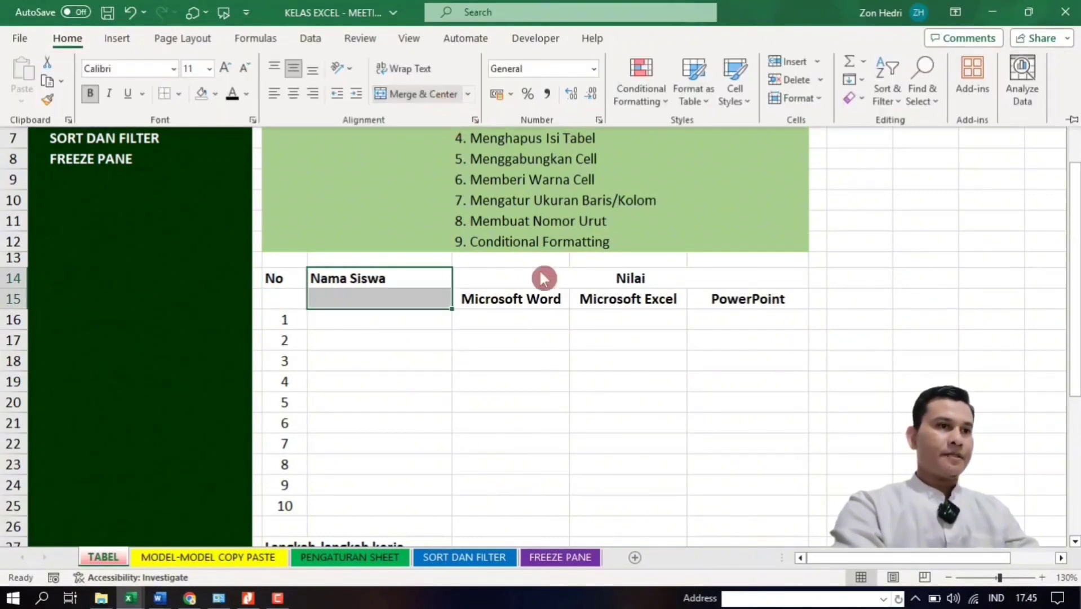
{"action": "left_click", "coordinate": [541, 275]}
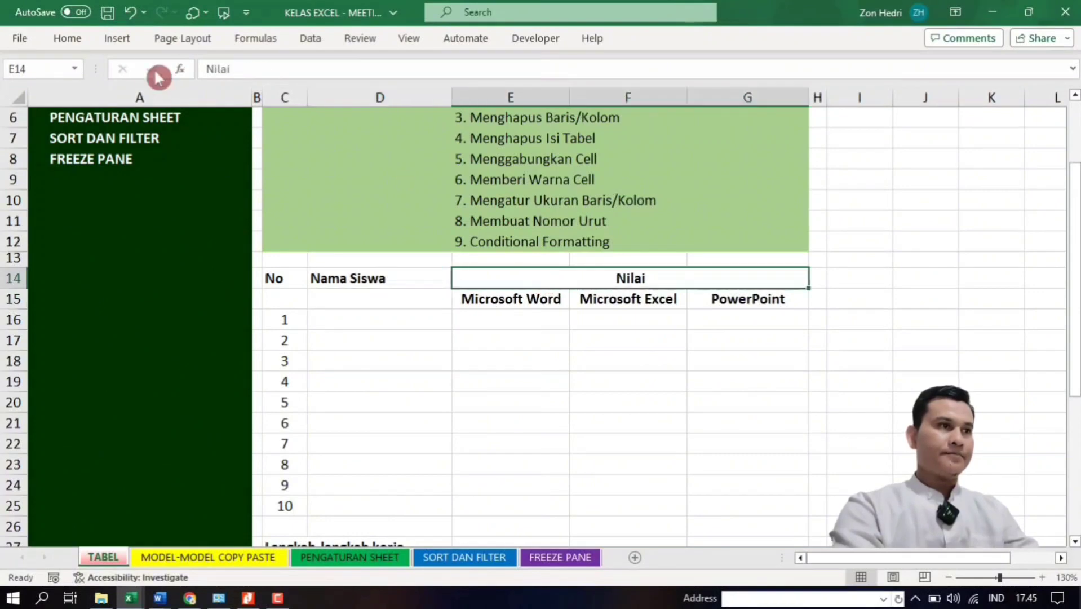
{"action": "left_click", "coordinate": [85, 41]}
{"action": "left_click", "coordinate": [400, 101]}
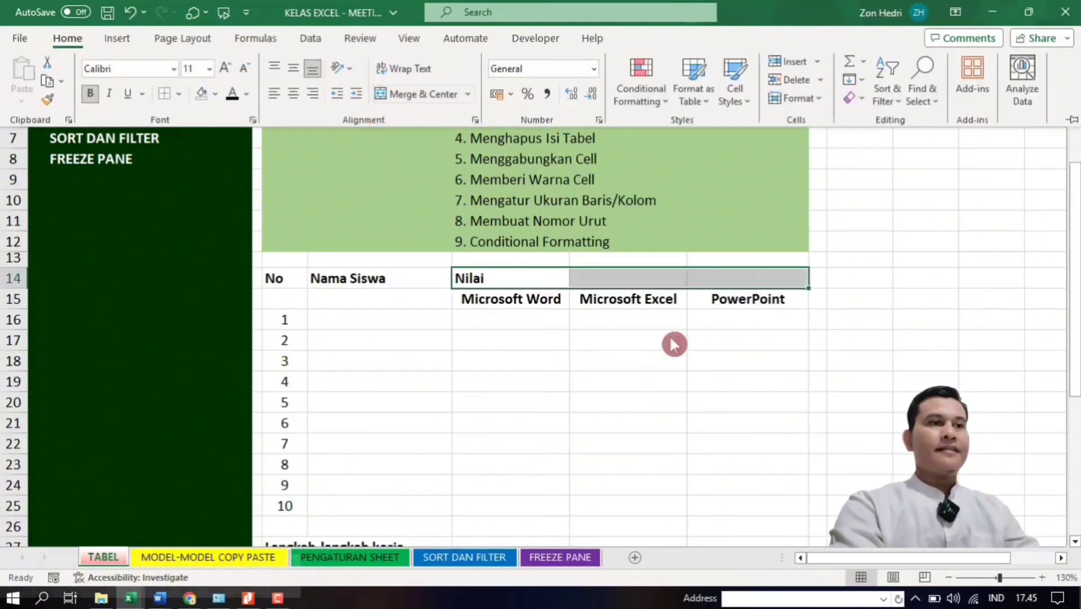
Examine the table's header labels in rows 14 and 15, from No through PowerPoint.
{"action": "left_click", "coordinate": [515, 367]}
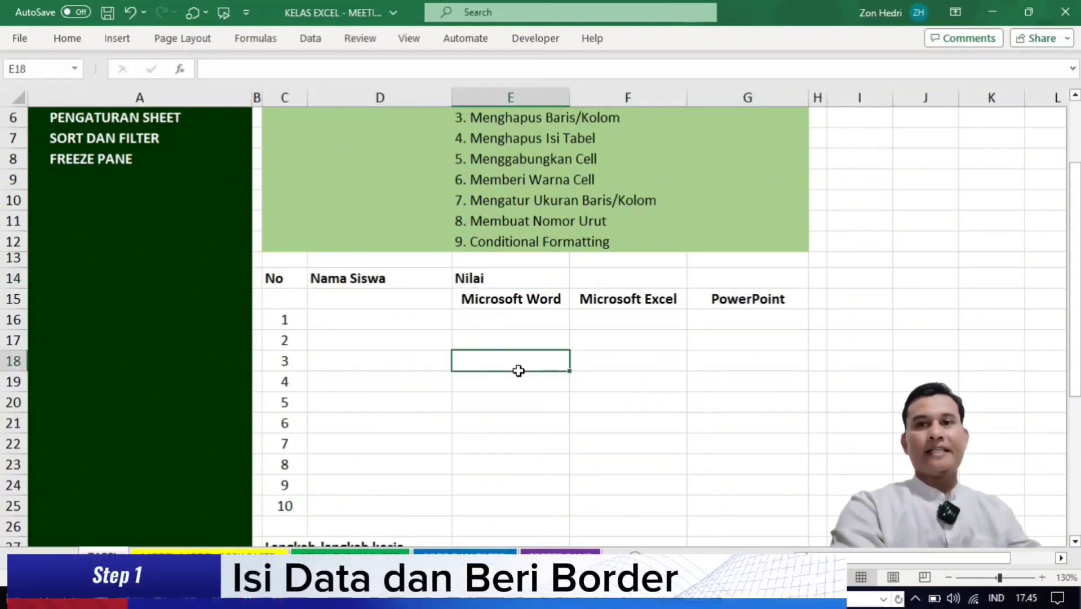
{"action": "left_click", "coordinate": [602, 397]}
{"action": "left_click", "coordinate": [275, 280]}
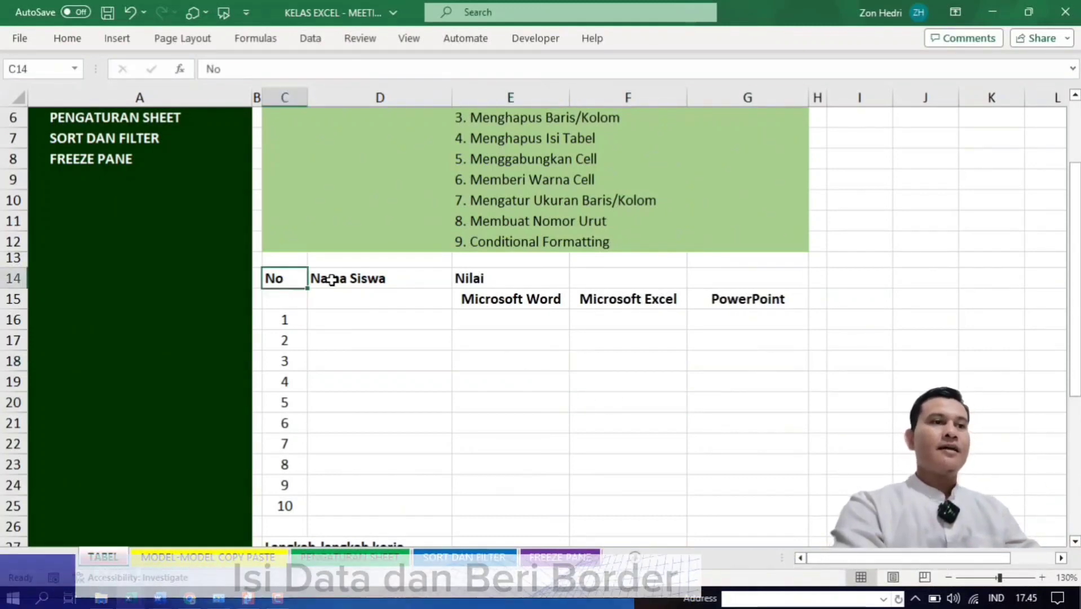
{"action": "left_click", "coordinate": [338, 280]}
{"action": "left_click", "coordinate": [501, 280]}
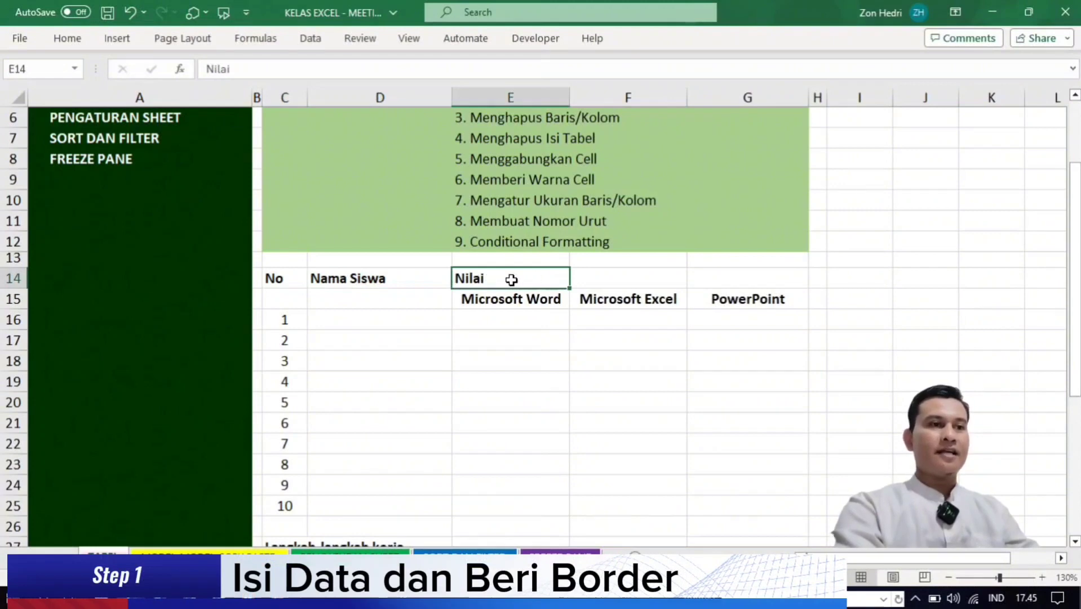
{"action": "left_click", "coordinate": [533, 301]}
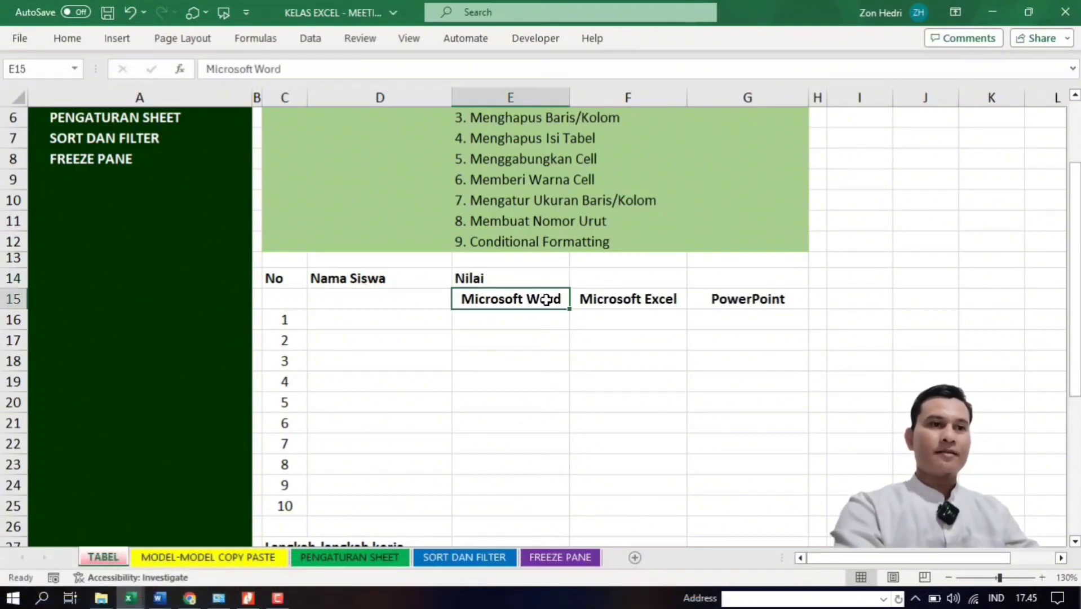
{"action": "left_click", "coordinate": [592, 297]}
{"action": "left_click", "coordinate": [755, 293]}
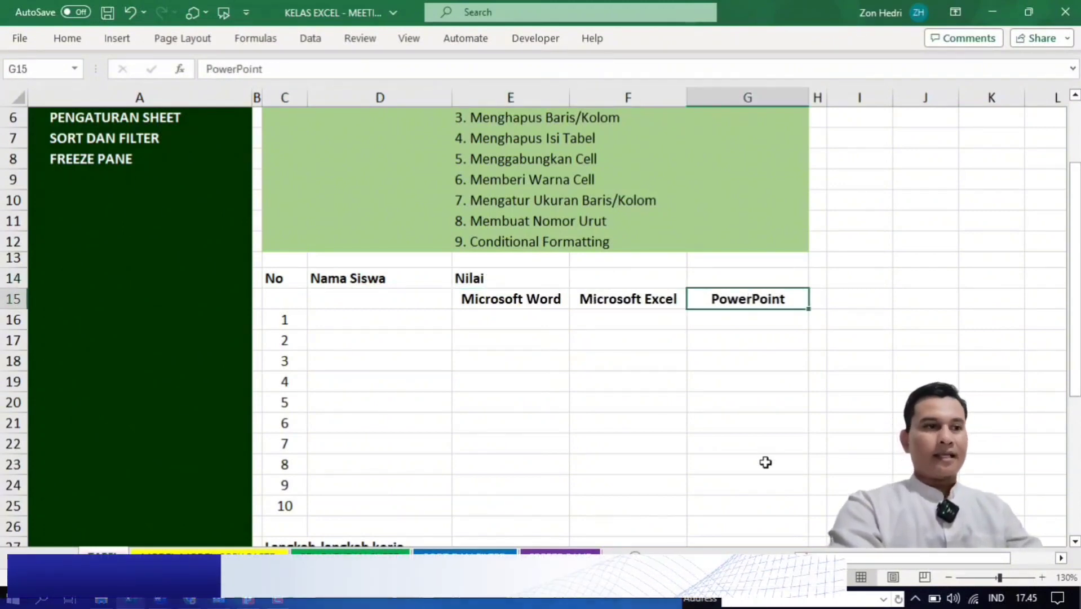
{"action": "left_click", "coordinate": [761, 461]}
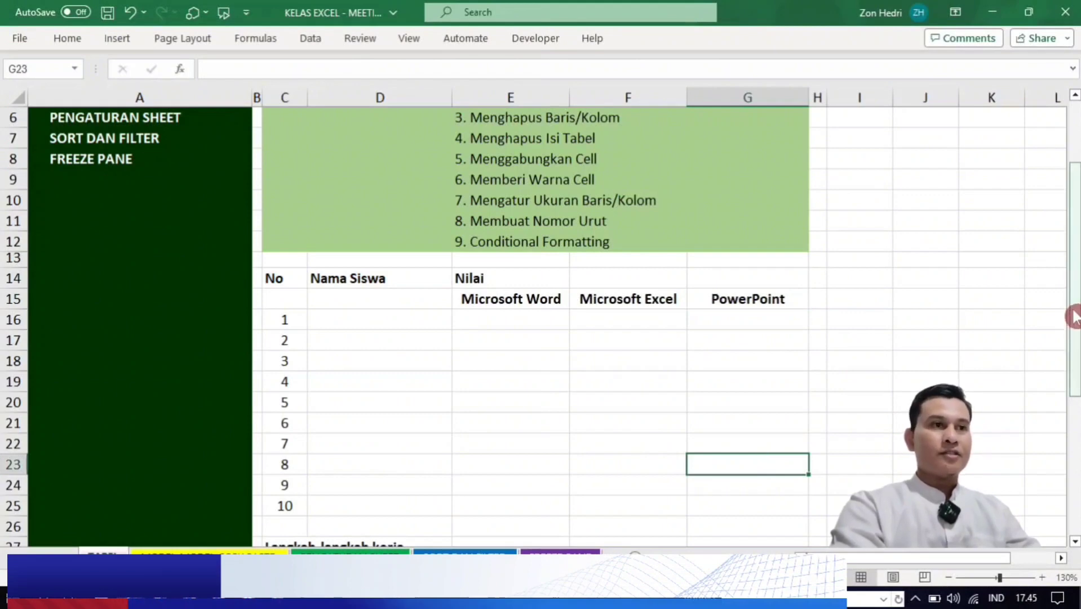
Apply All Borders to the table range C14:G25.
{"action": "left_click_drag", "start_coordinate": [1074, 314], "coordinate": [1074, 287]}
{"action": "scroll", "coordinate": [1074, 287], "scroll_direction": "down", "scroll_amount": 1}
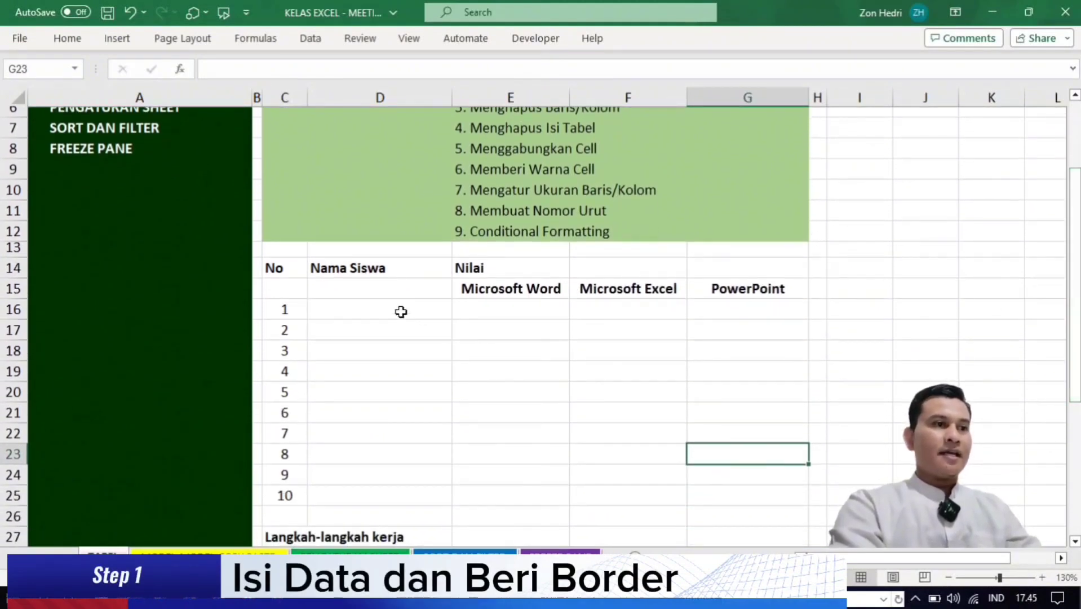
{"action": "left_click", "coordinate": [286, 268]}
{"action": "left_click_drag", "start_coordinate": [287, 268], "coordinate": [791, 498]}
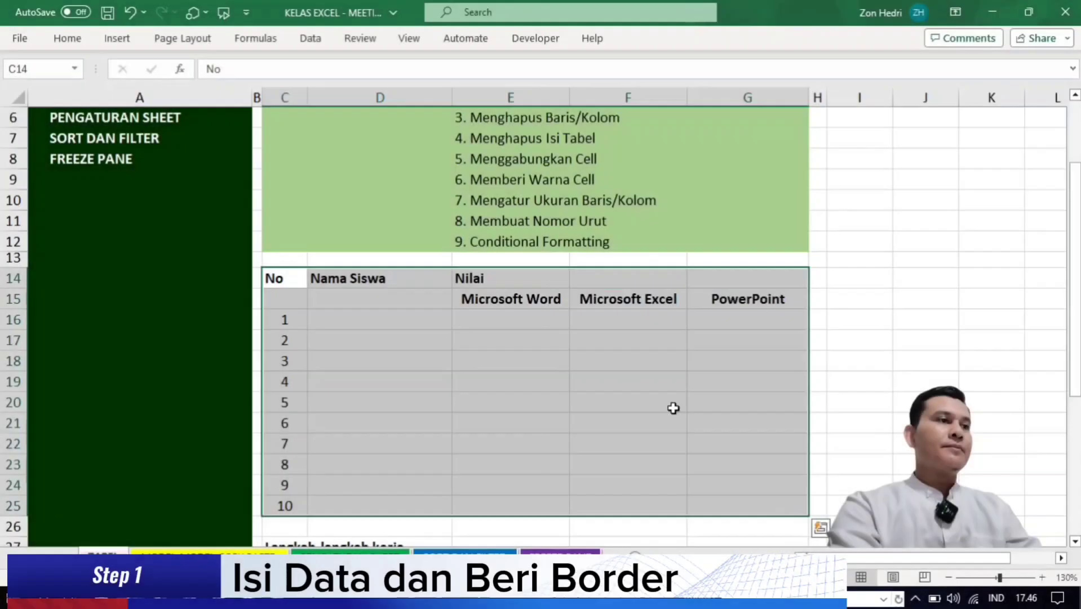
{"action": "left_click", "coordinate": [68, 38]}
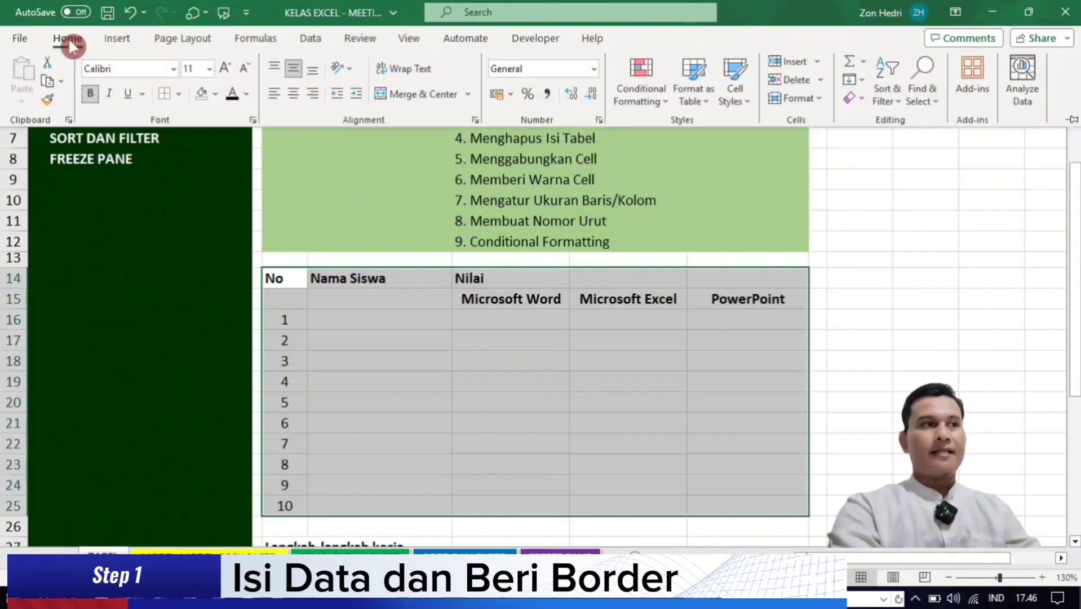
{"action": "left_click", "coordinate": [181, 95]}
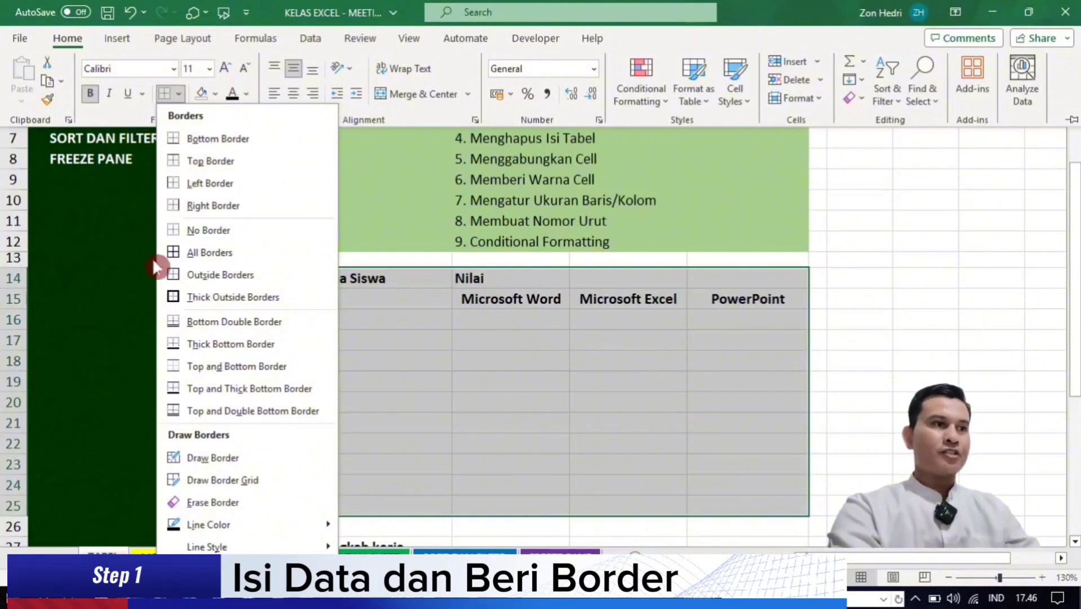
{"action": "left_click", "coordinate": [201, 258]}
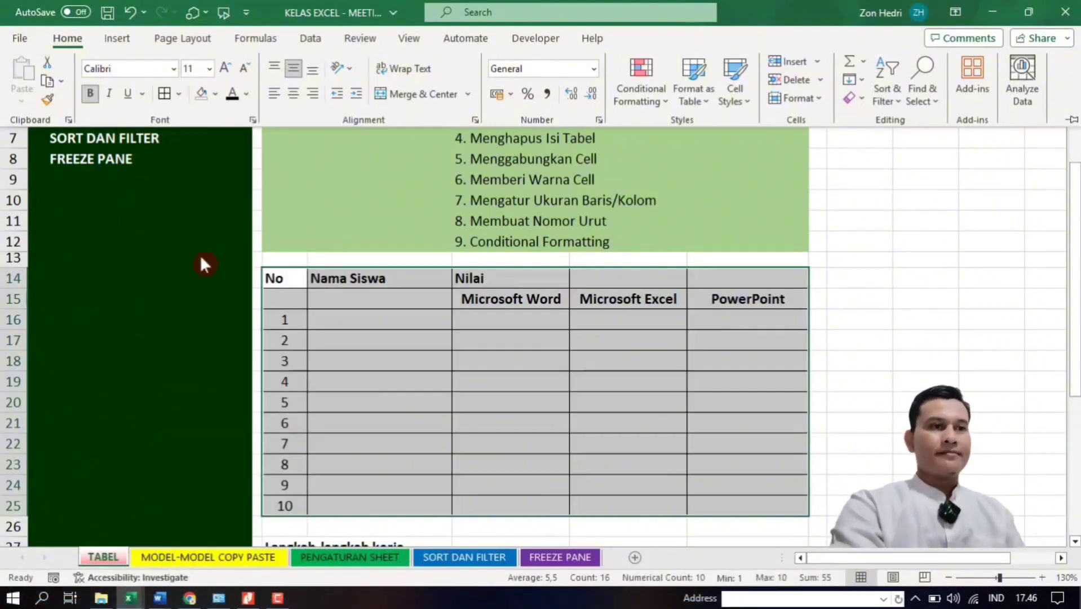
{"action": "left_click", "coordinate": [566, 368]}
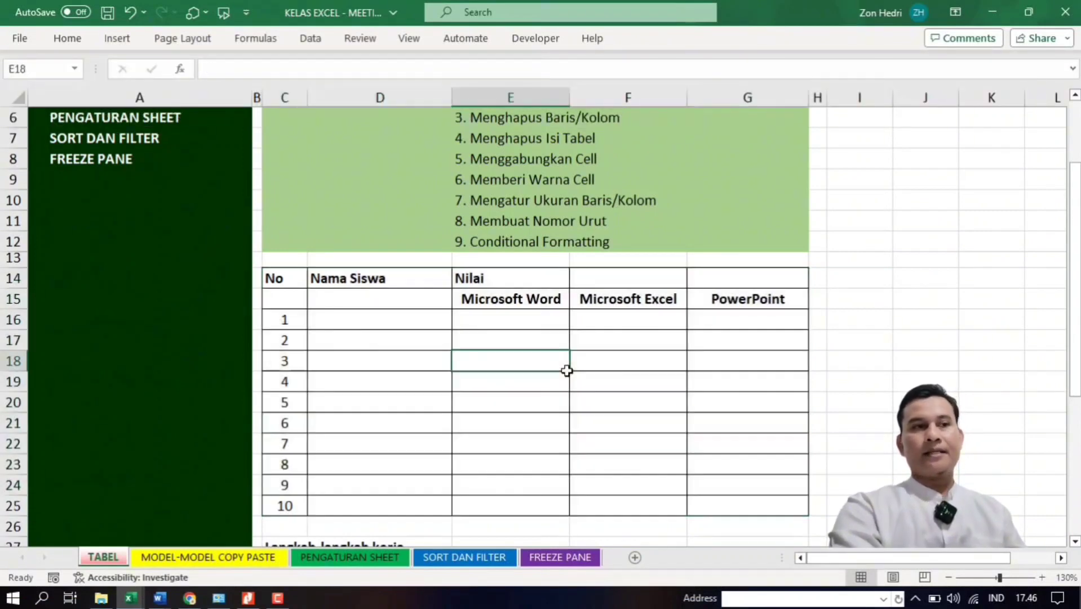
{"action": "left_click", "coordinate": [546, 280]}
{"action": "left_click", "coordinate": [619, 278]}
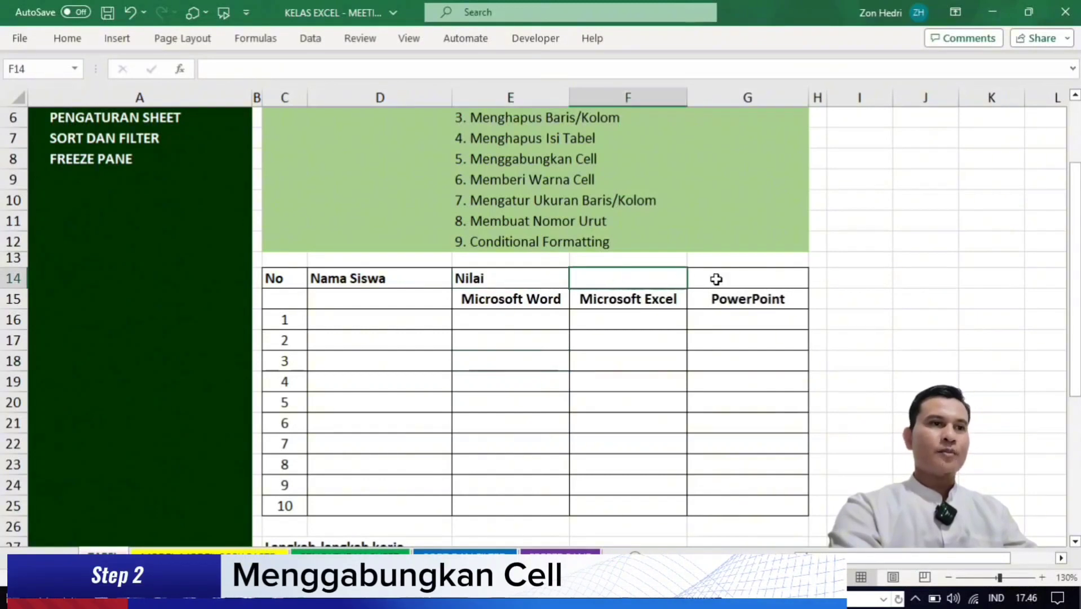
{"action": "left_click", "coordinate": [716, 278]}
{"action": "left_click", "coordinate": [543, 278]}
{"action": "left_click", "coordinate": [626, 274]}
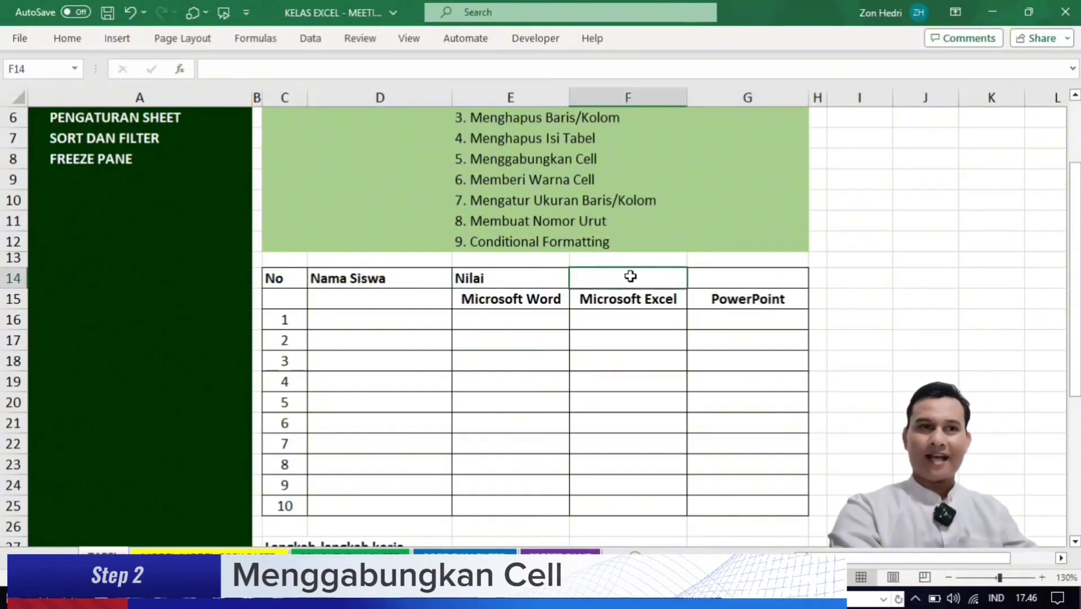
{"action": "left_click", "coordinate": [729, 280]}
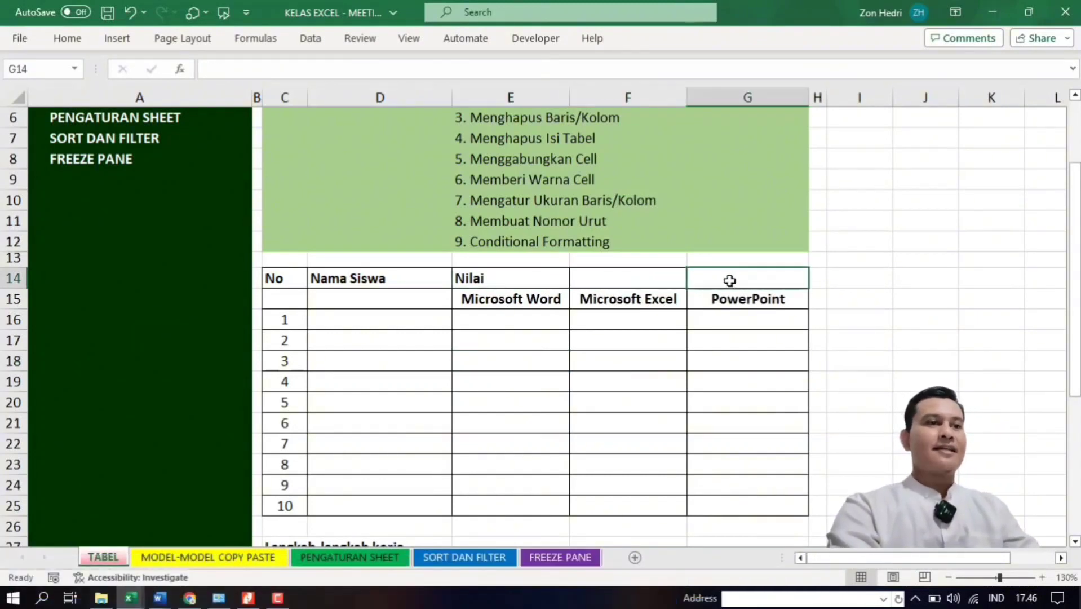
Merge and center the Nilai header across E14:G14, above the three subject columns.
{"action": "left_click", "coordinate": [520, 282]}
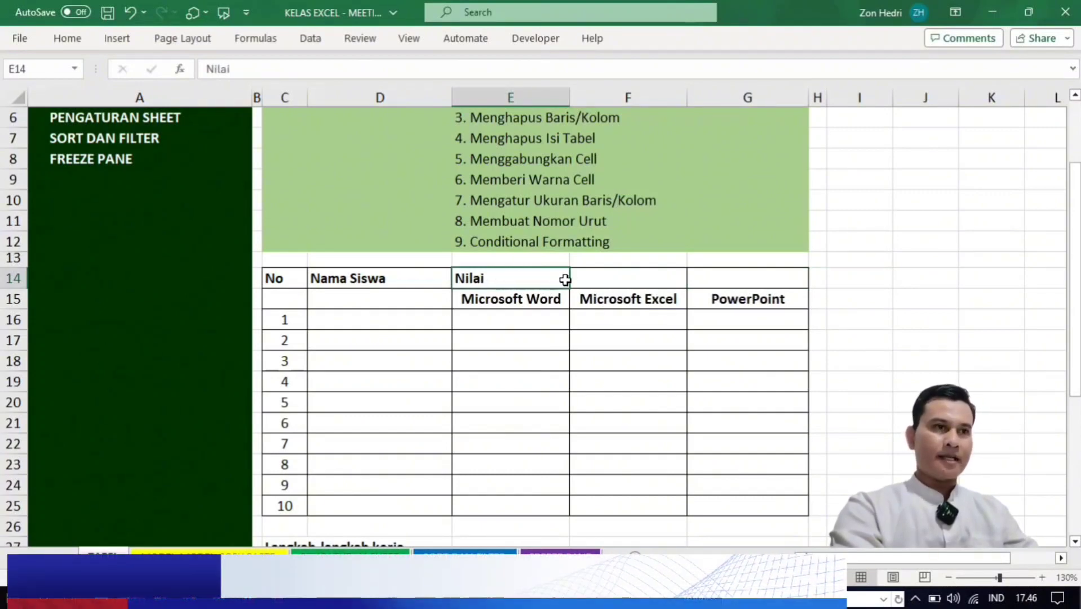
{"action": "left_click_drag", "start_coordinate": [565, 280], "coordinate": [741, 280]}
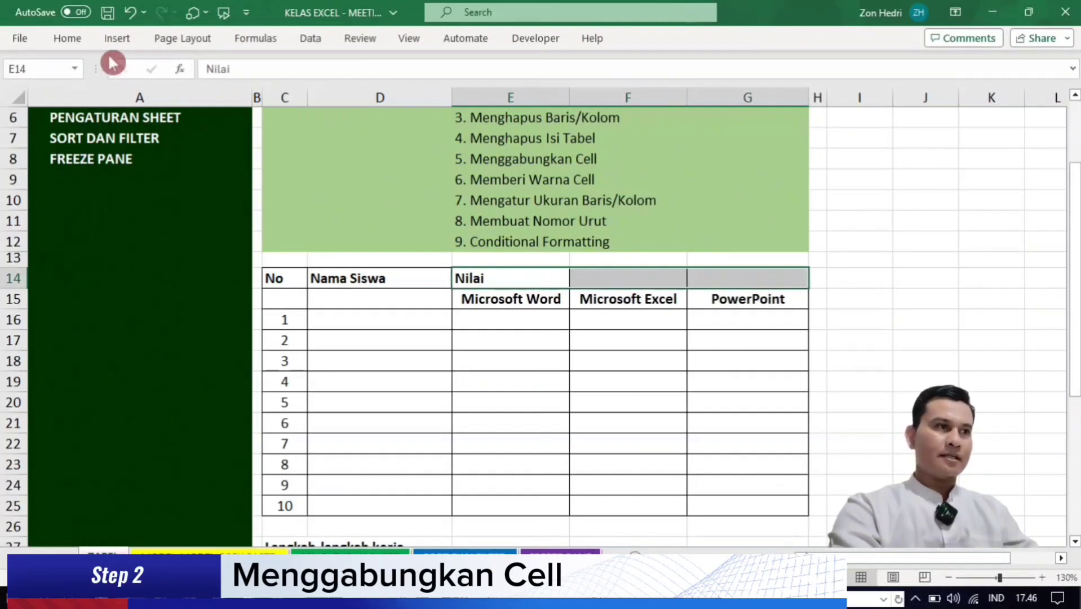
{"action": "left_click", "coordinate": [67, 40]}
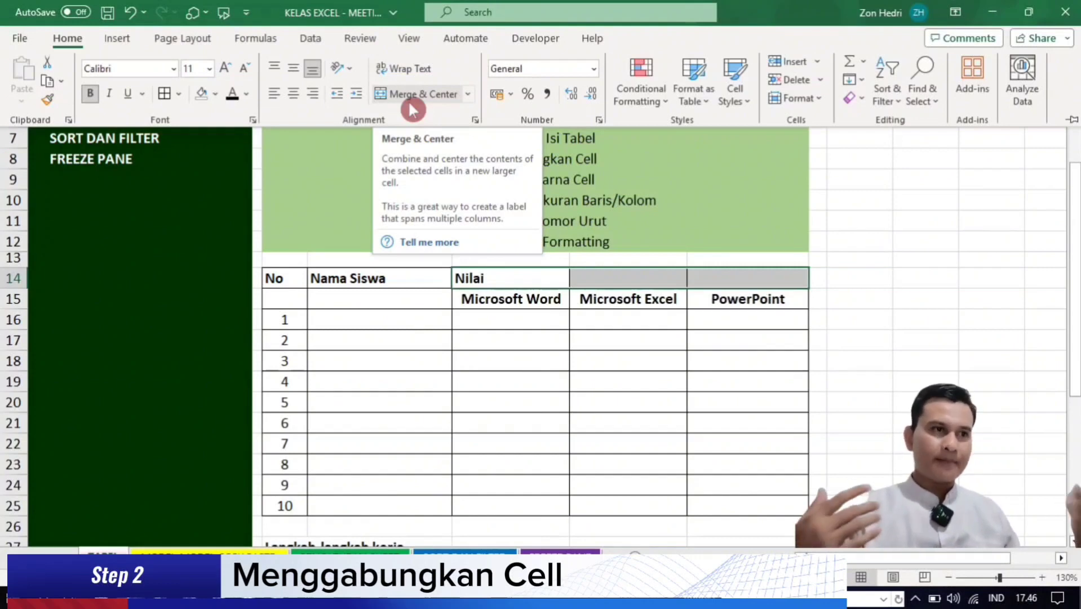
{"action": "left_click", "coordinate": [412, 104]}
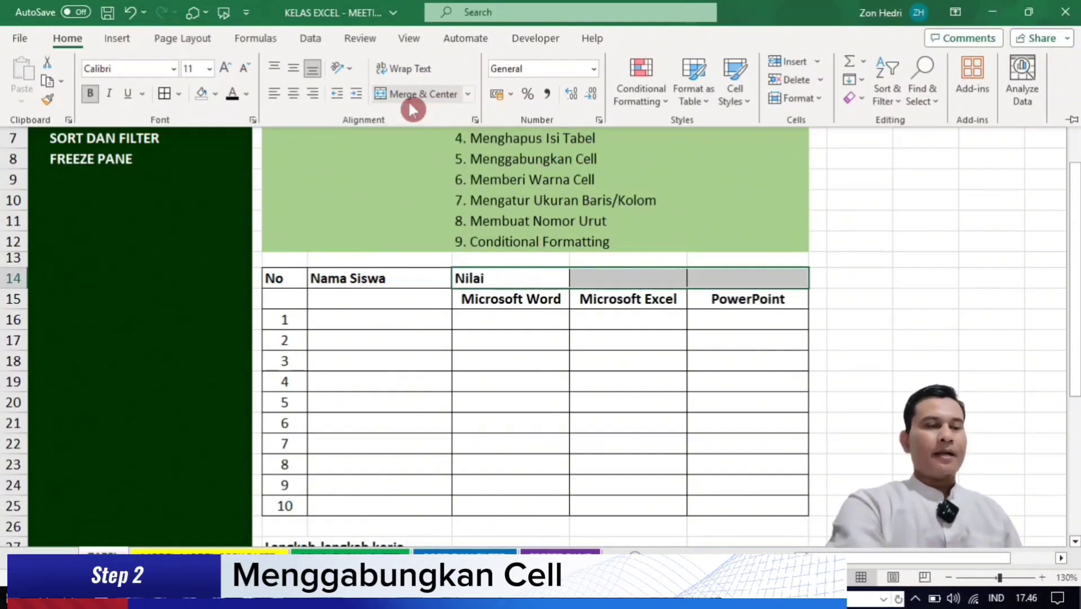
{"action": "key", "text": "ctrl+F1"}
{"action": "left_click", "coordinate": [633, 400]}
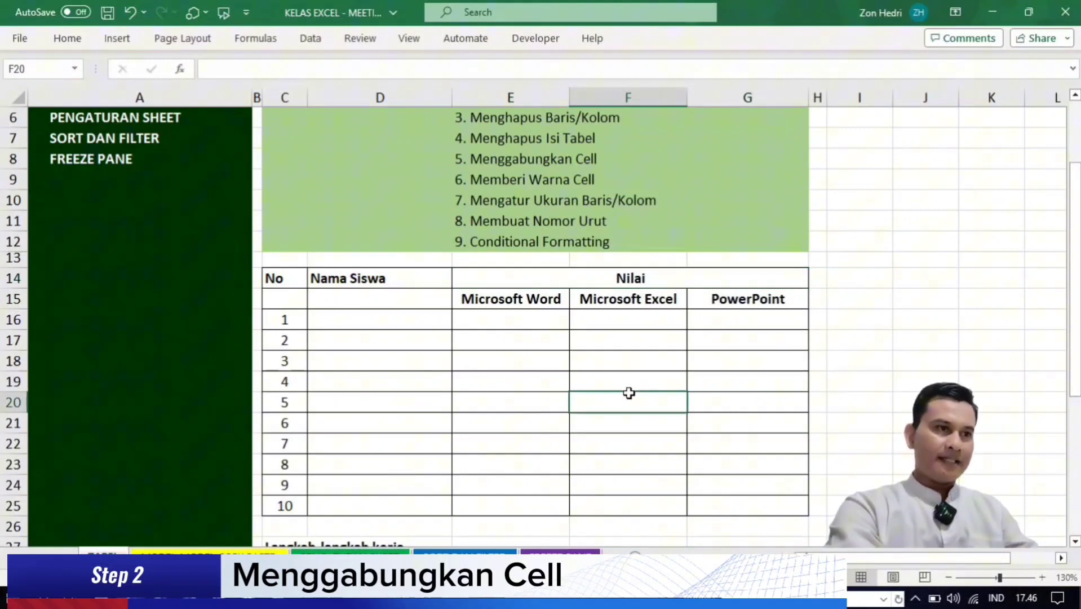
Merge and center the Nama Siswa header vertically across cells D14:D15.
{"action": "left_click", "coordinate": [401, 279]}
{"action": "left_click", "coordinate": [385, 300]}
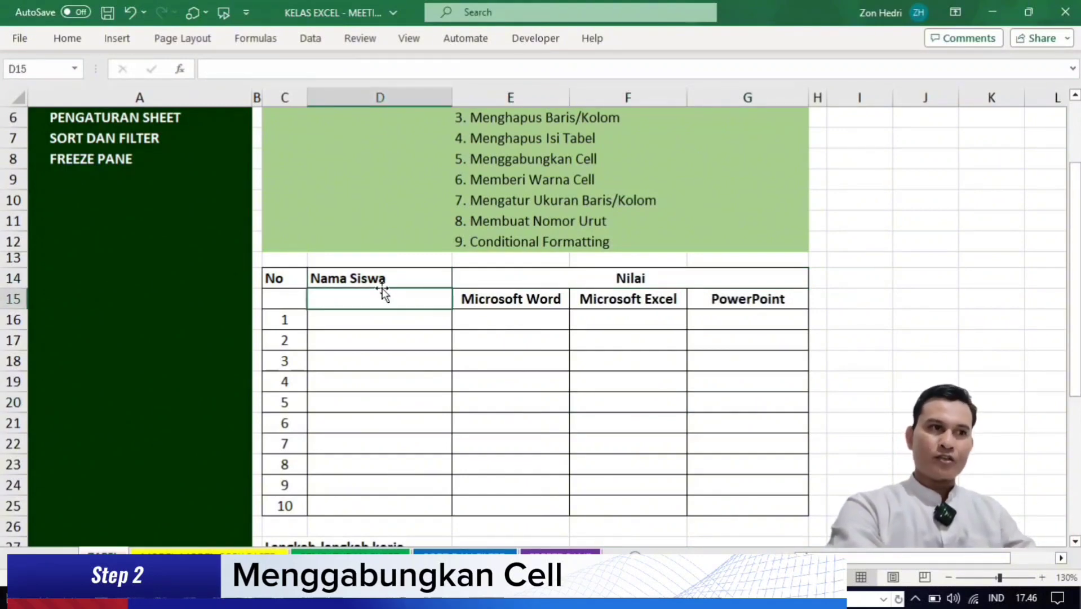
{"action": "left_click", "coordinate": [379, 279]}
{"action": "left_click", "coordinate": [372, 295], "text": "shift"}
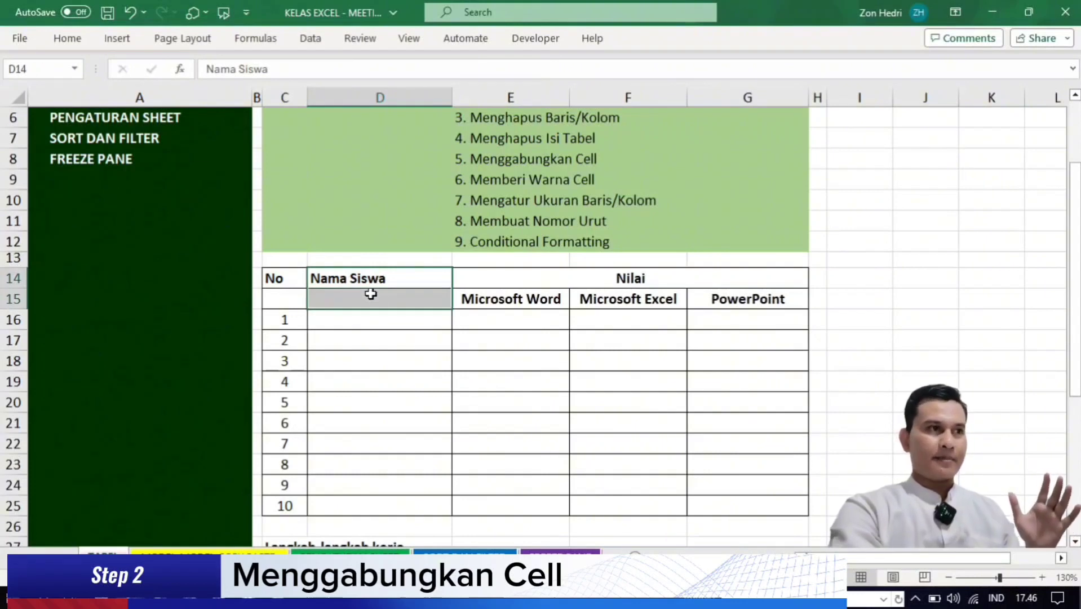
{"action": "left_click", "coordinate": [68, 37]}
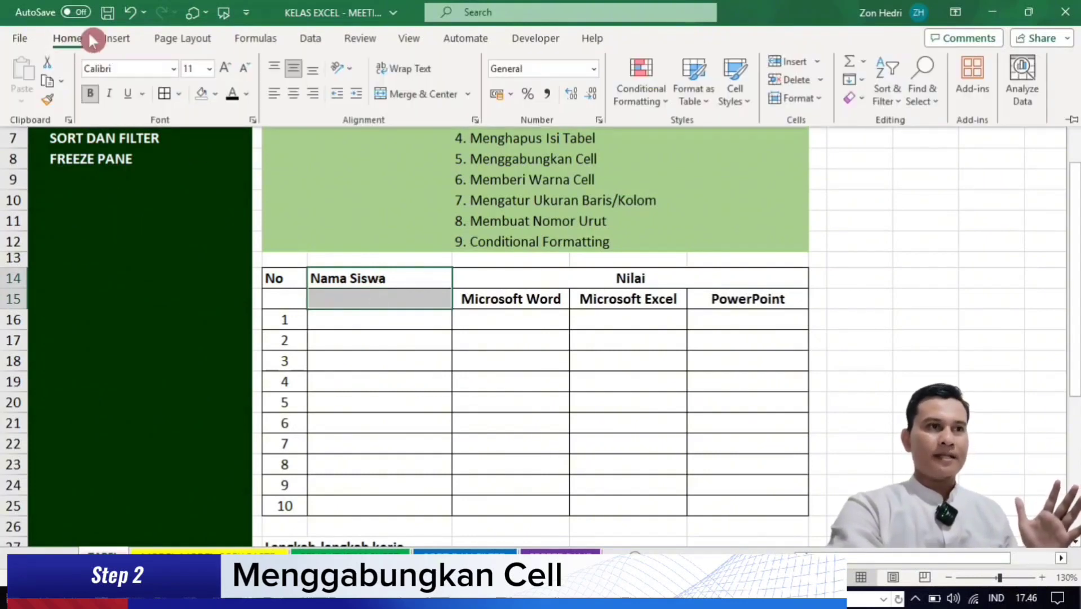
{"action": "left_click", "coordinate": [424, 99]}
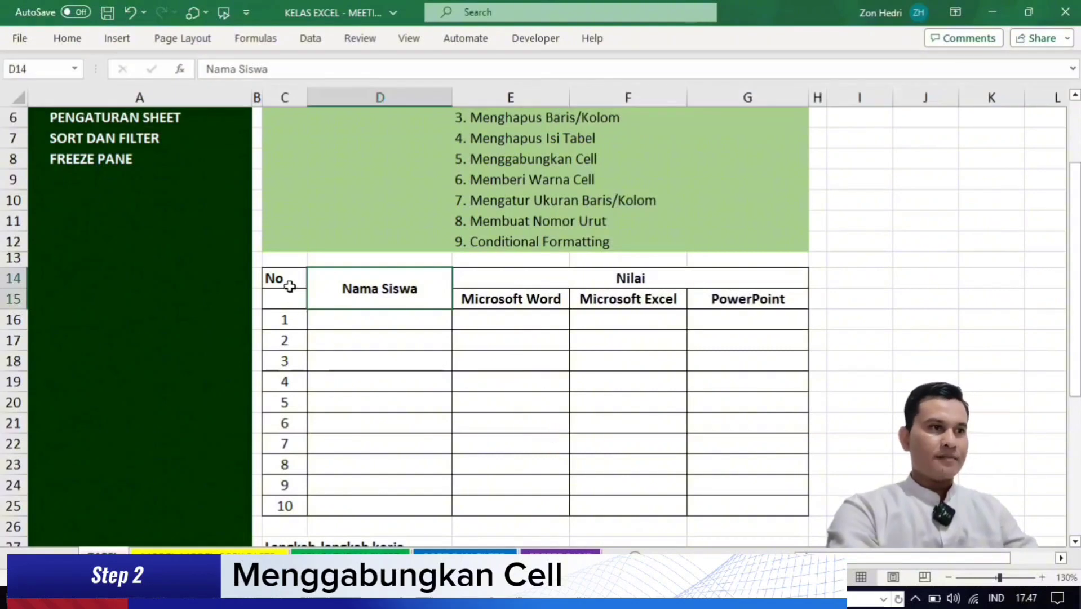
Merge and center the No header across cells C14:C15.
{"action": "left_click_drag", "start_coordinate": [290, 286], "coordinate": [292, 299]}
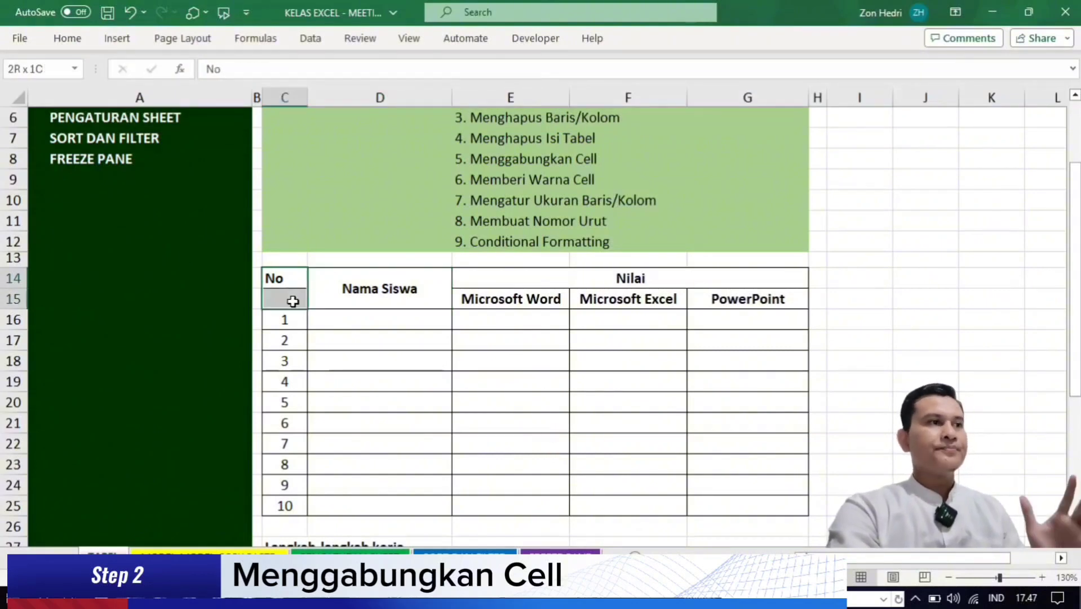
{"action": "left_click", "coordinate": [67, 37]}
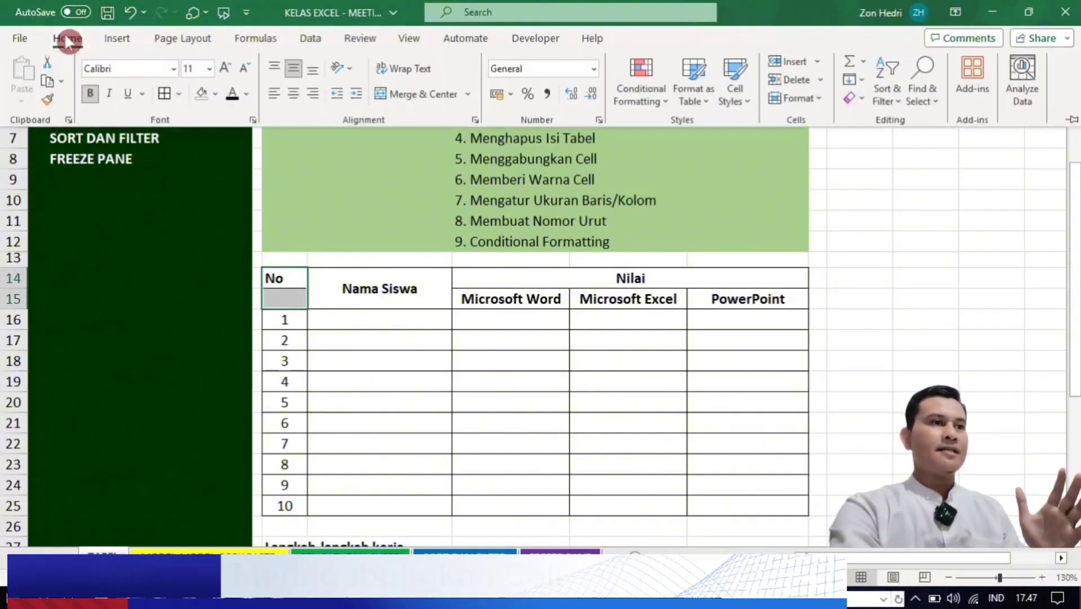
{"action": "left_click", "coordinate": [398, 95]}
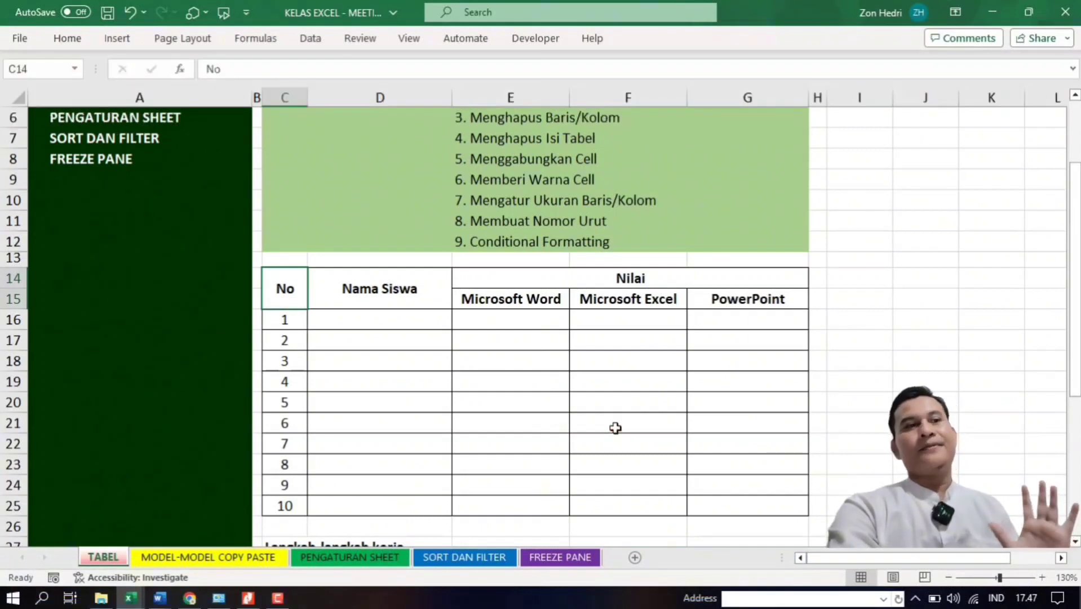
{"action": "left_click", "coordinate": [615, 428]}
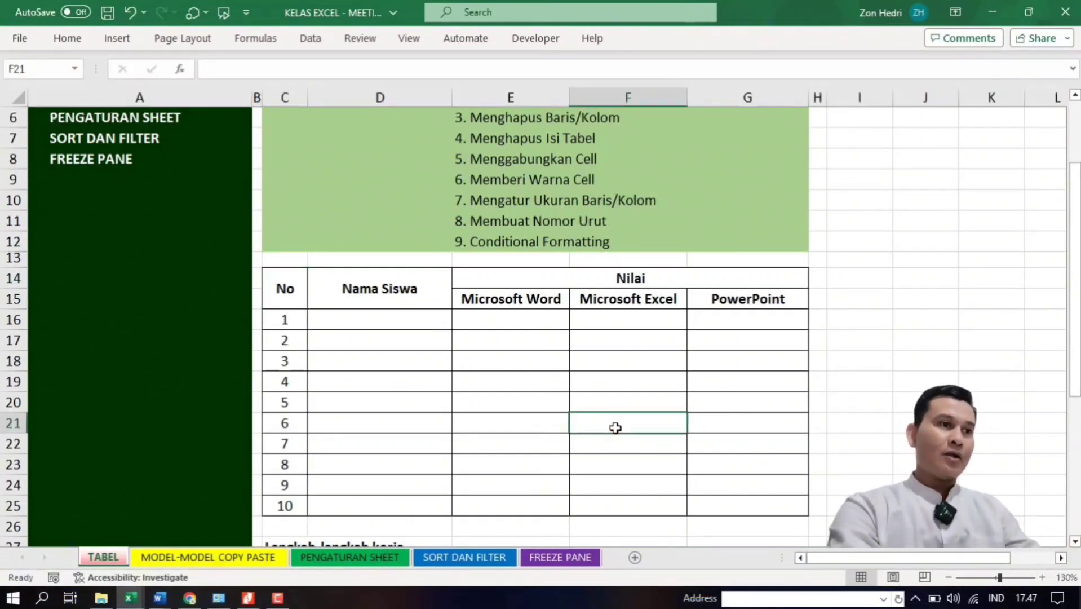
Fill the table's header cells C14:G15 with a light green theme color.
{"action": "left_click_drag", "start_coordinate": [290, 303], "coordinate": [583, 291]}
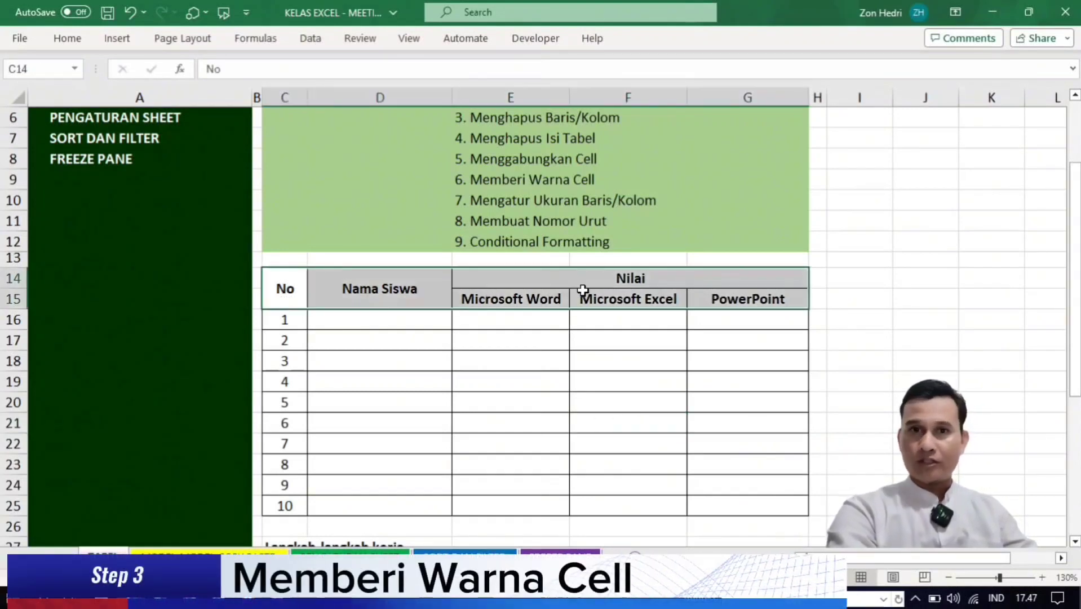
{"action": "left_click", "coordinate": [78, 47]}
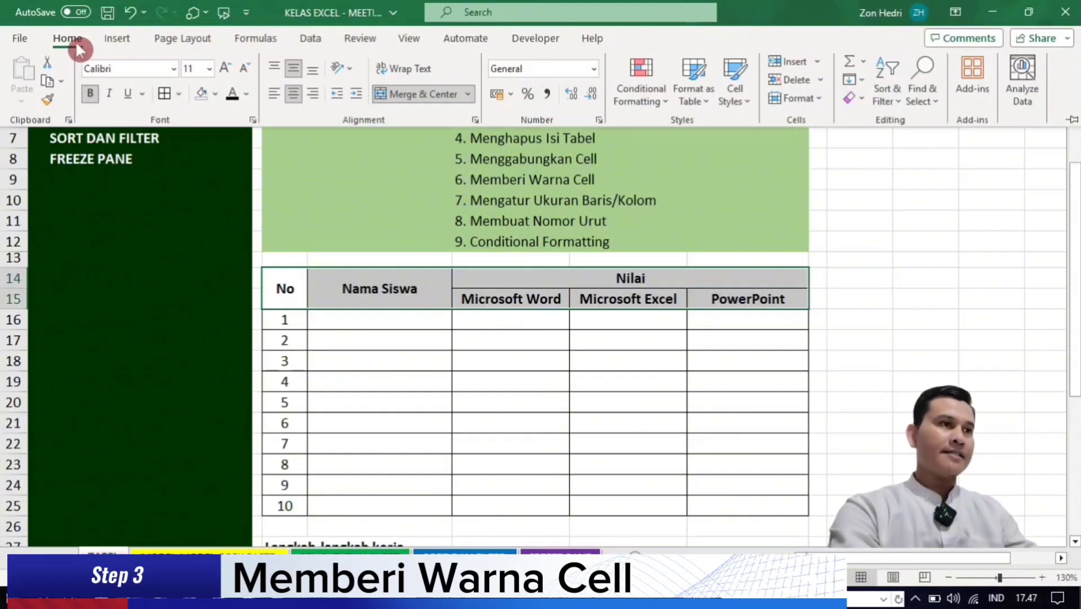
{"action": "left_click", "coordinate": [217, 94]}
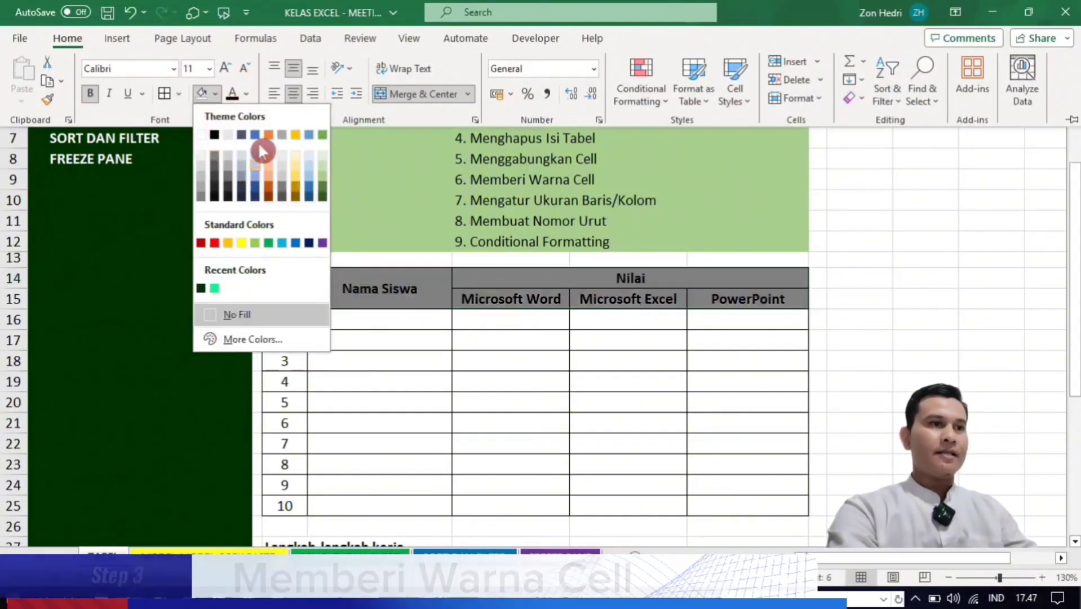
{"action": "left_click", "coordinate": [326, 169]}
{"action": "key", "text": "ctrl+F1"}
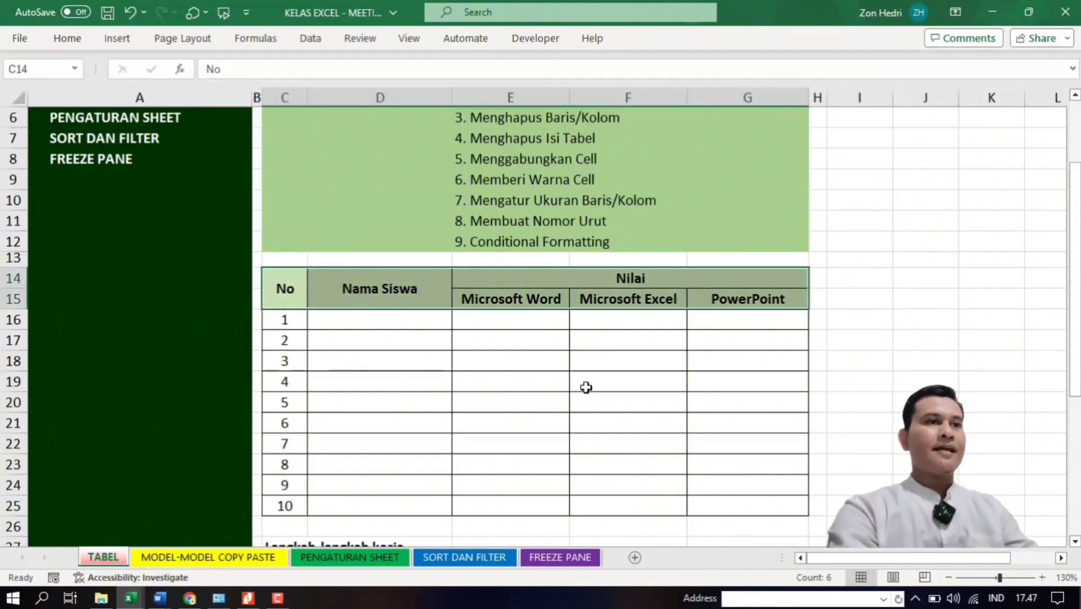
{"action": "left_click", "coordinate": [585, 387]}
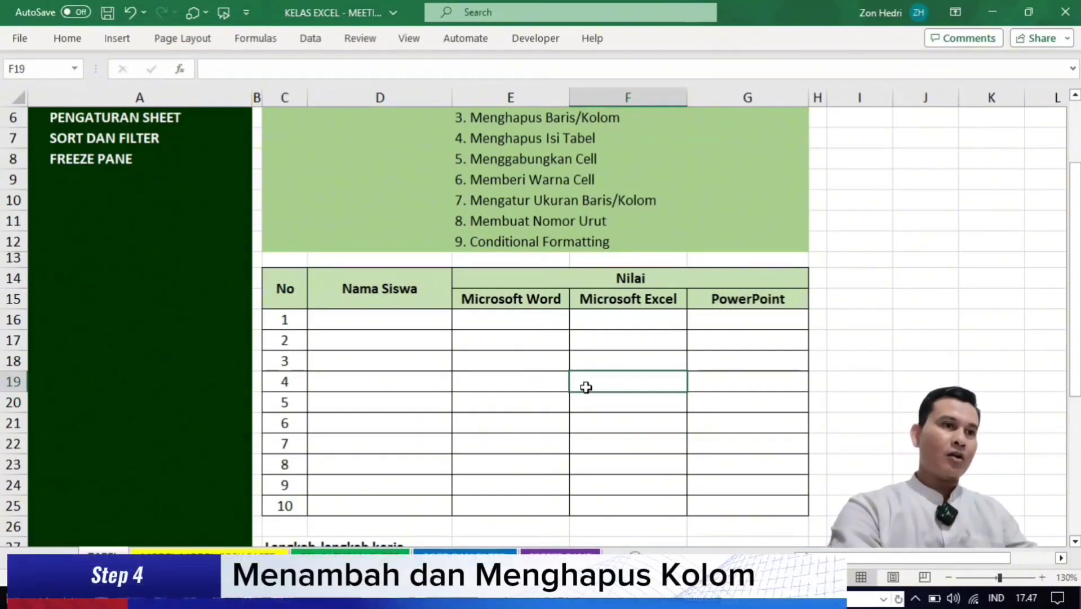
Insert one new column between the Microsoft Word and Microsoft Excel columns.
{"action": "left_click", "coordinate": [517, 305]}
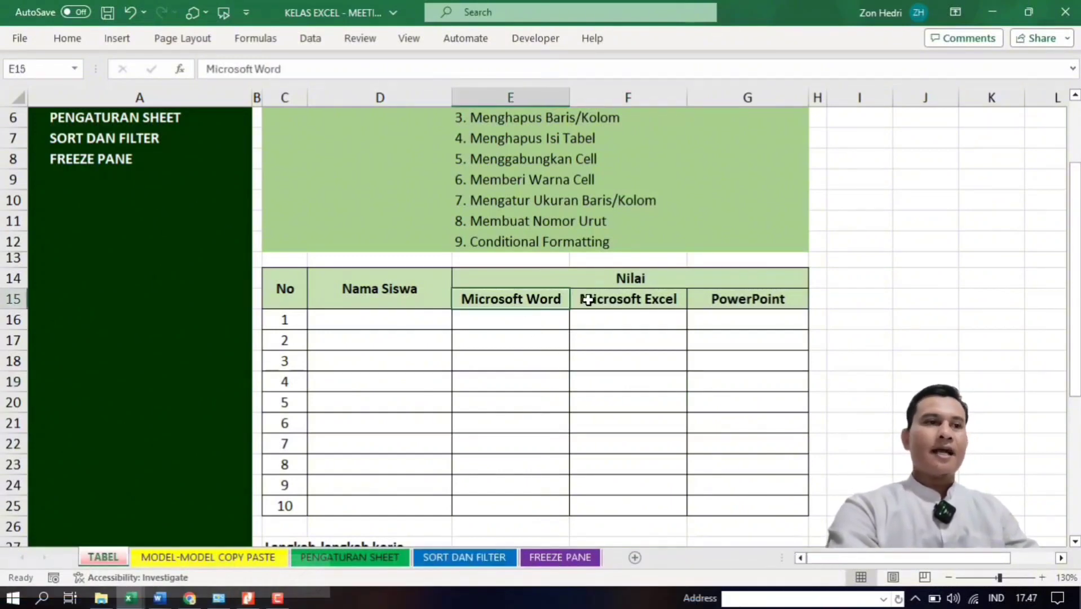
{"action": "left_click", "coordinate": [588, 300]}
{"action": "left_click", "coordinate": [526, 301]}
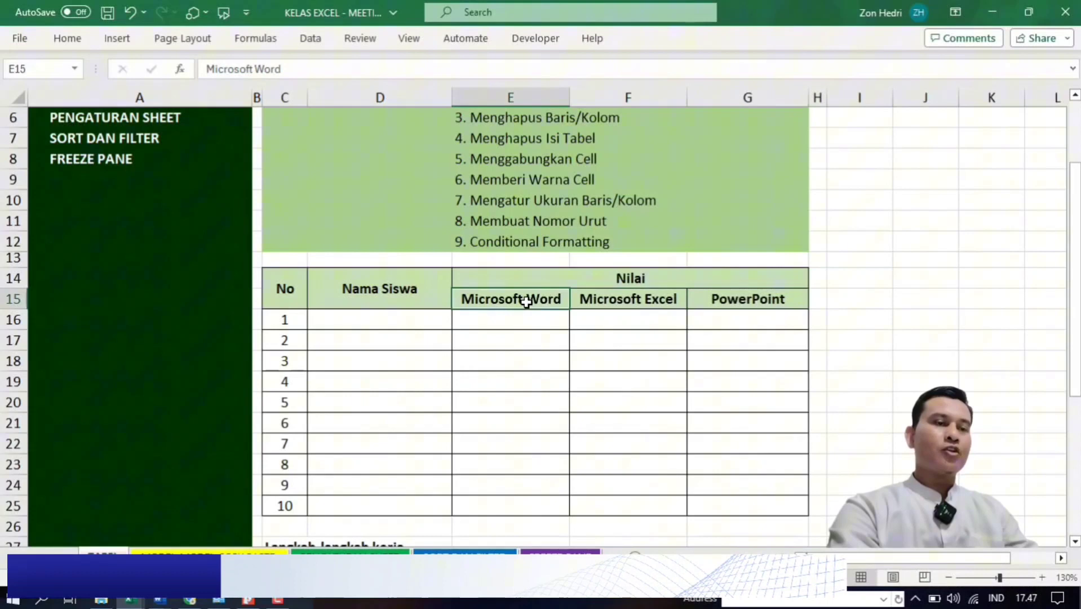
{"action": "left_click", "coordinate": [620, 297]}
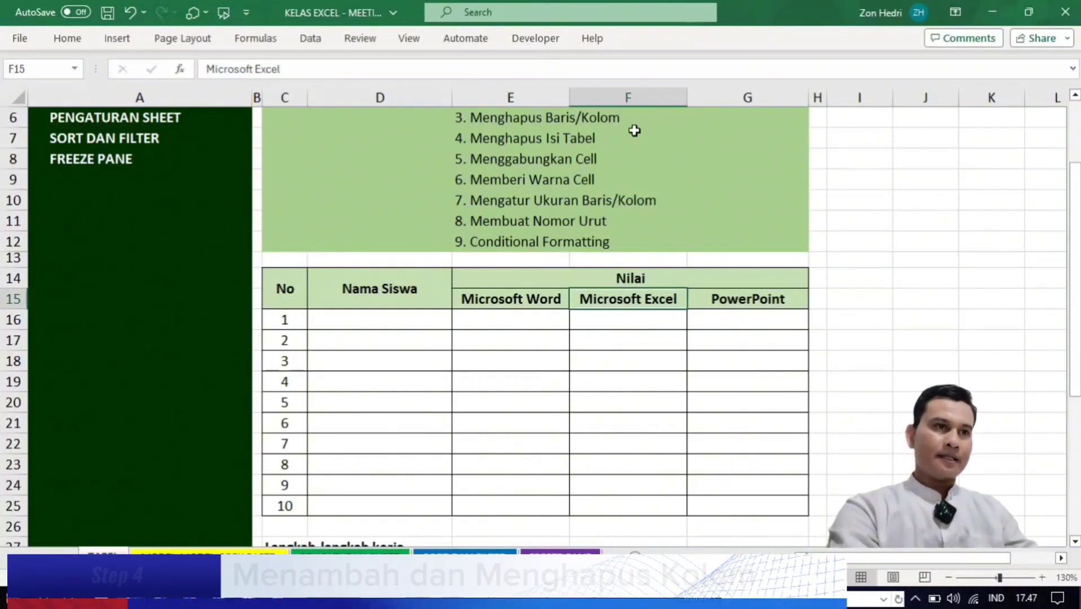
{"action": "left_click", "coordinate": [615, 97]}
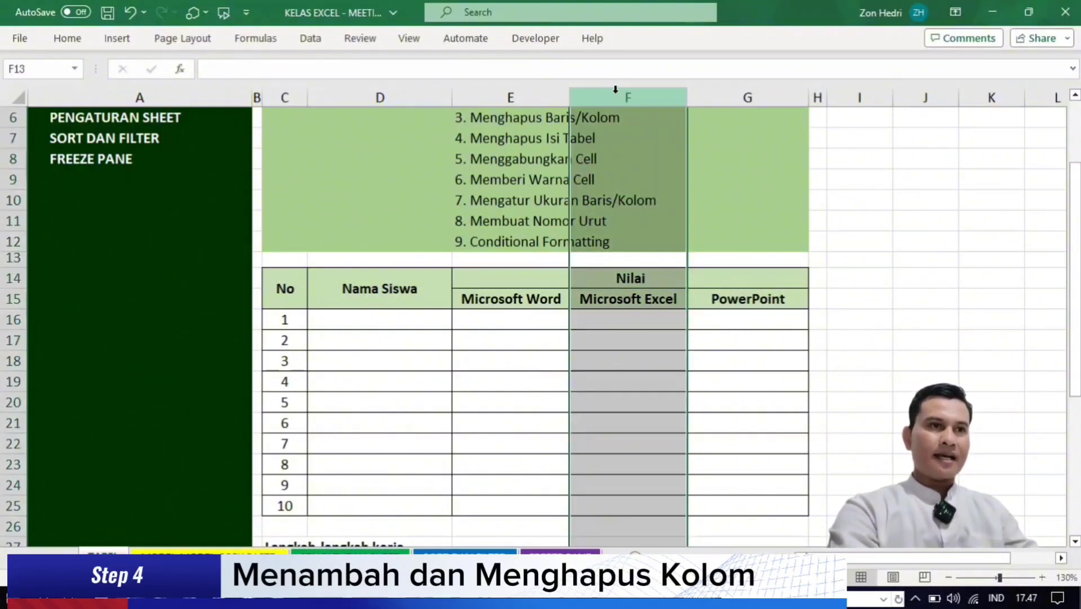
{"action": "right_click", "coordinate": [615, 90]}
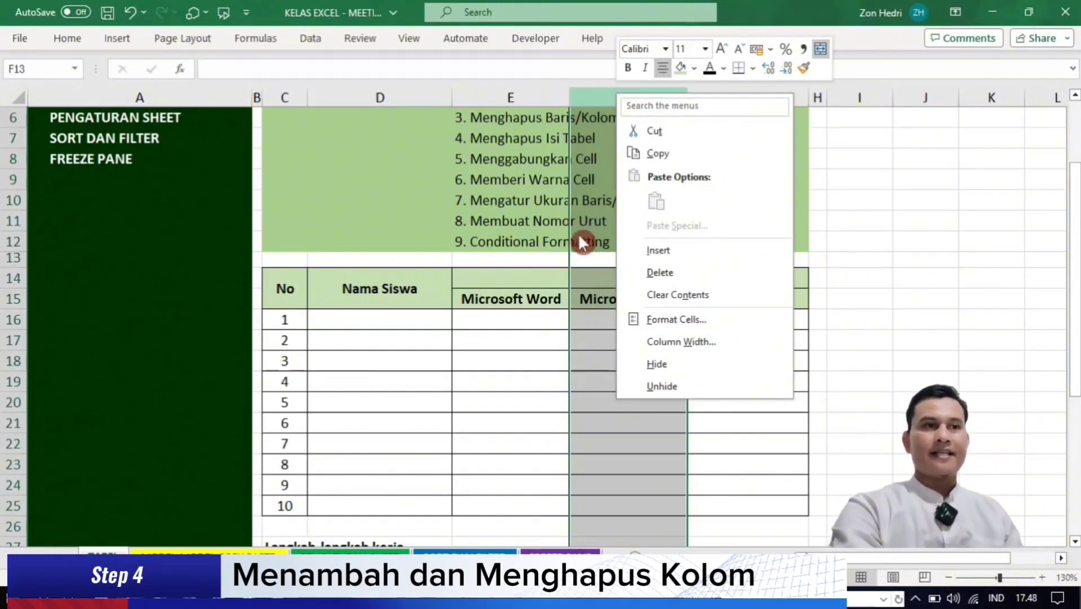
{"action": "left_click", "coordinate": [655, 253]}
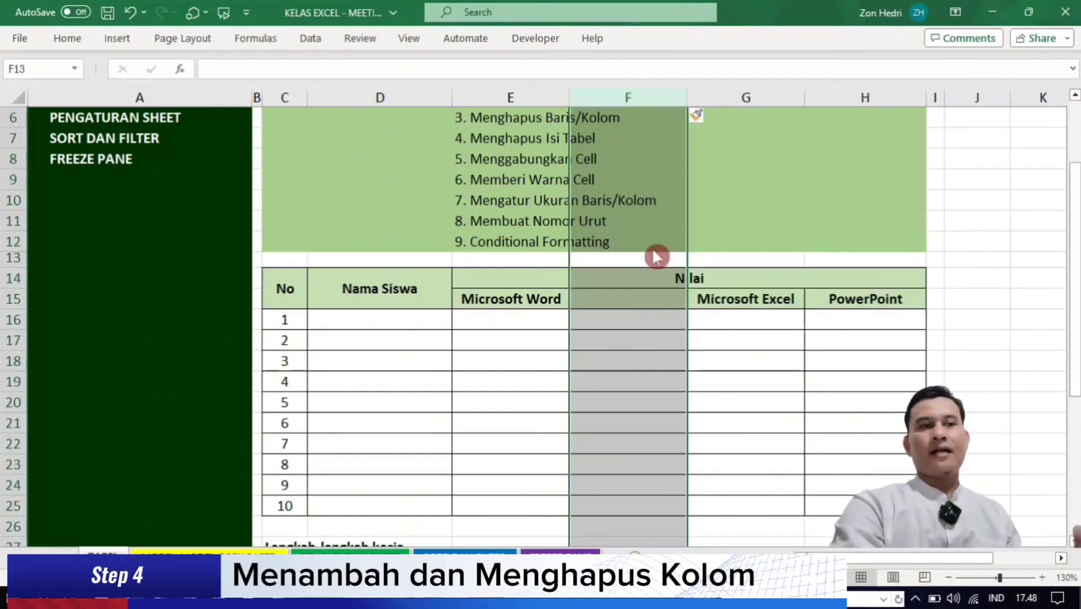
{"action": "left_click", "coordinate": [772, 397]}
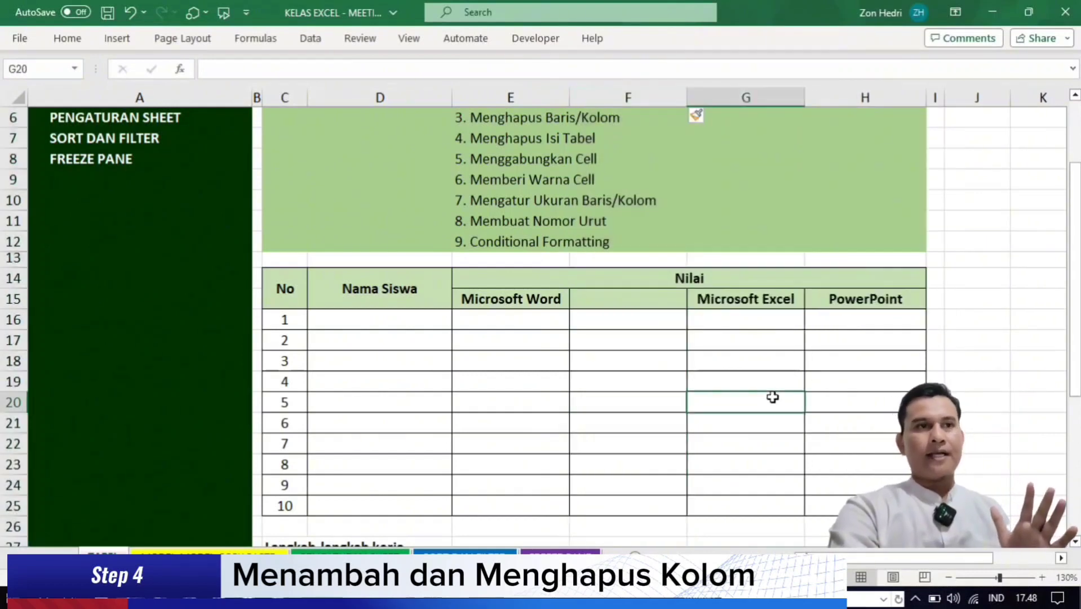
Insert two more columns at once before the blank column F, using columns F and G as the selection.
{"action": "left_click", "coordinate": [622, 92]}
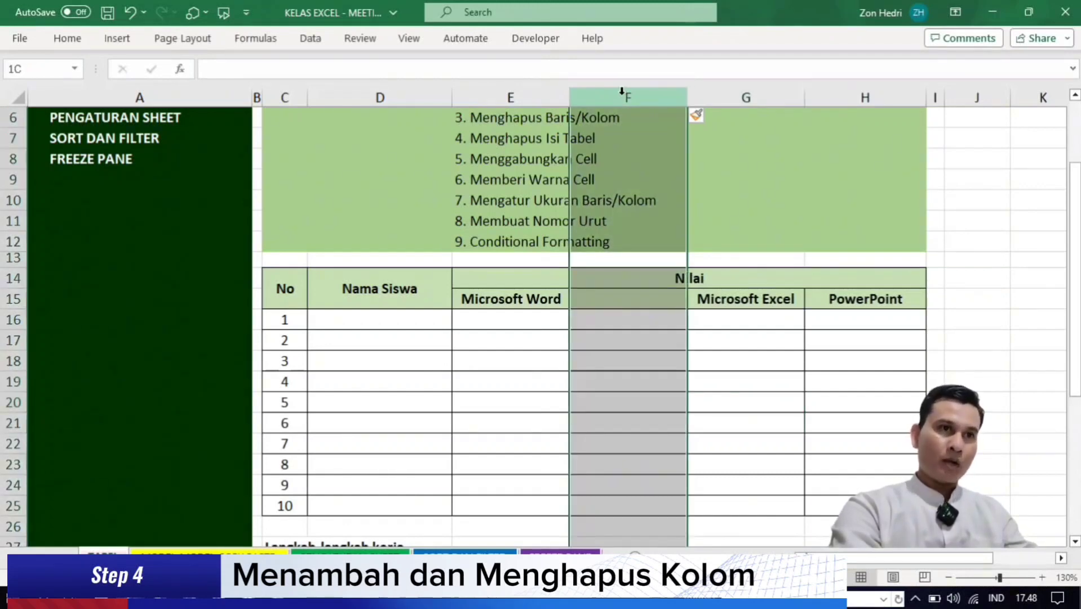
{"action": "left_click_drag", "start_coordinate": [650, 95], "coordinate": [721, 96]}
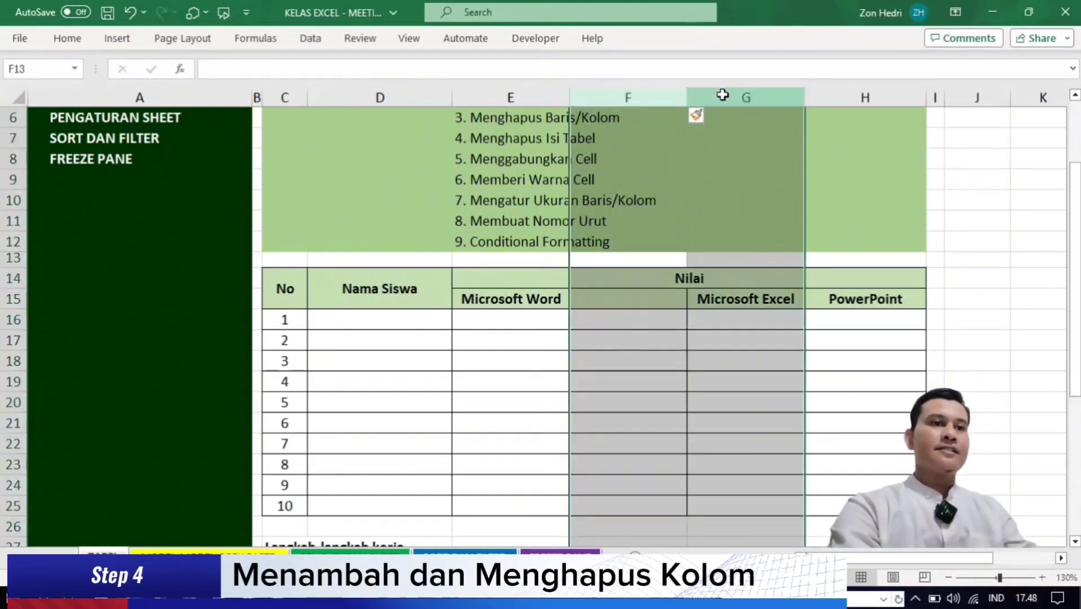
{"action": "right_click", "coordinate": [723, 94]}
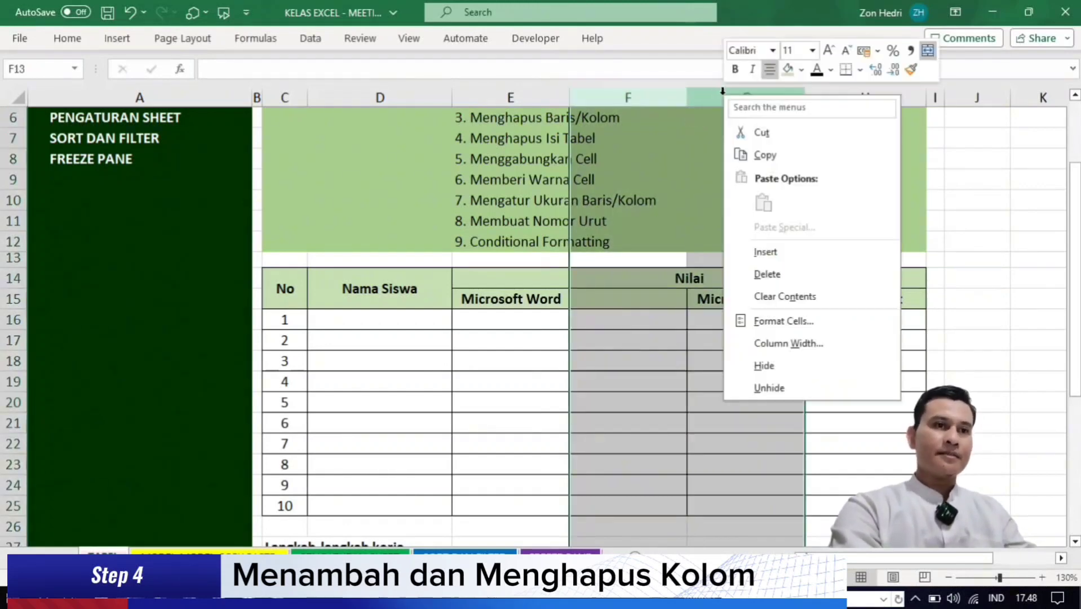
{"action": "left_click", "coordinate": [762, 256]}
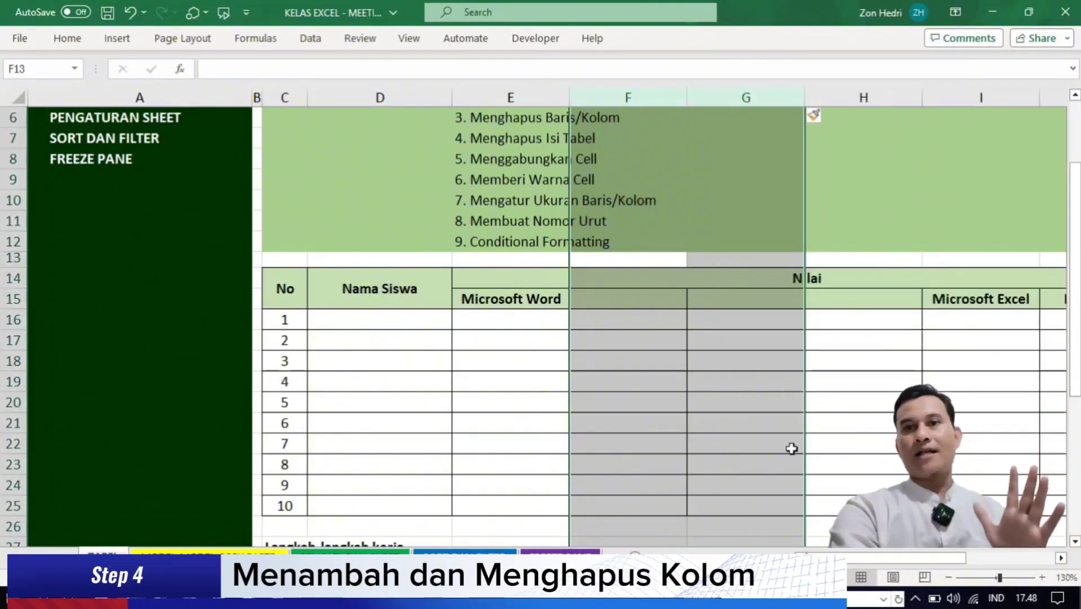
{"action": "left_click", "coordinate": [791, 448]}
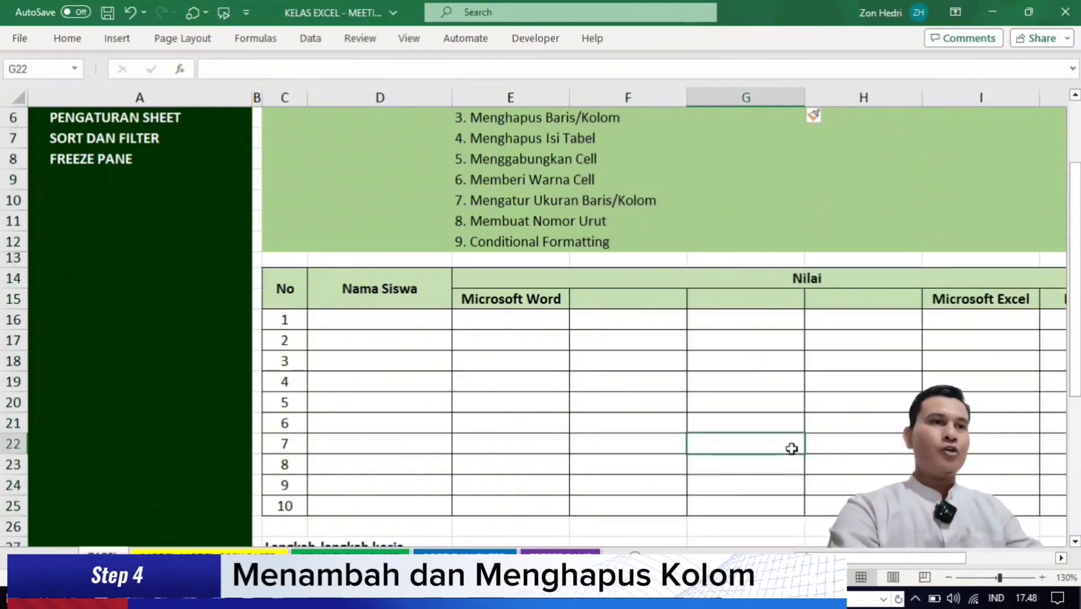
Delete the three blank columns F to H between Microsoft Word and Microsoft Excel.
{"action": "left_click", "coordinate": [639, 96]}
{"action": "left_click_drag", "start_coordinate": [638, 98], "coordinate": [819, 95]}
{"action": "right_click", "coordinate": [819, 96]}
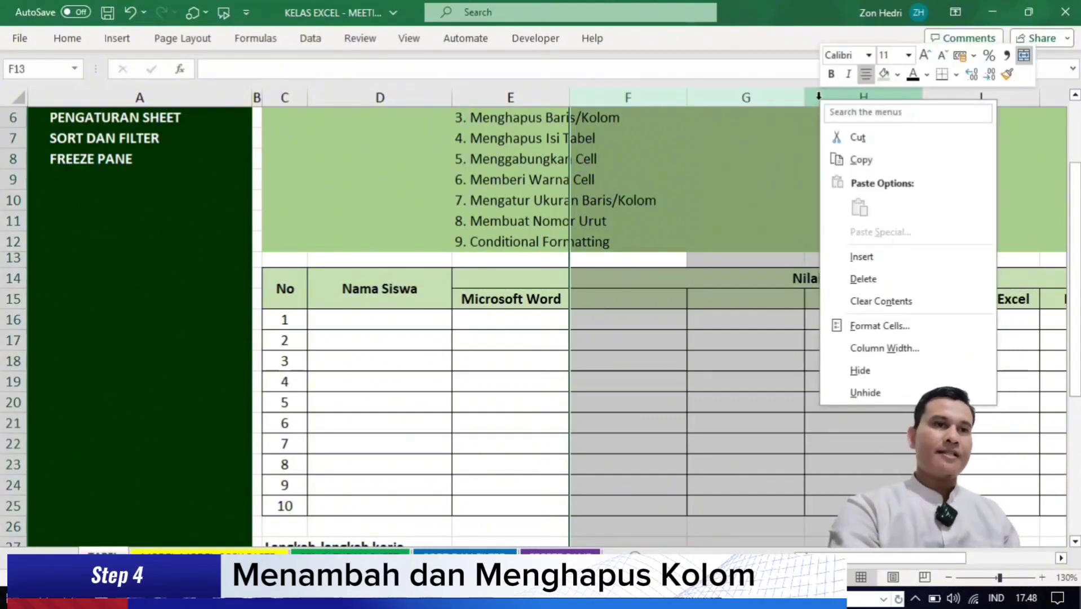
{"action": "left_click", "coordinate": [861, 281]}
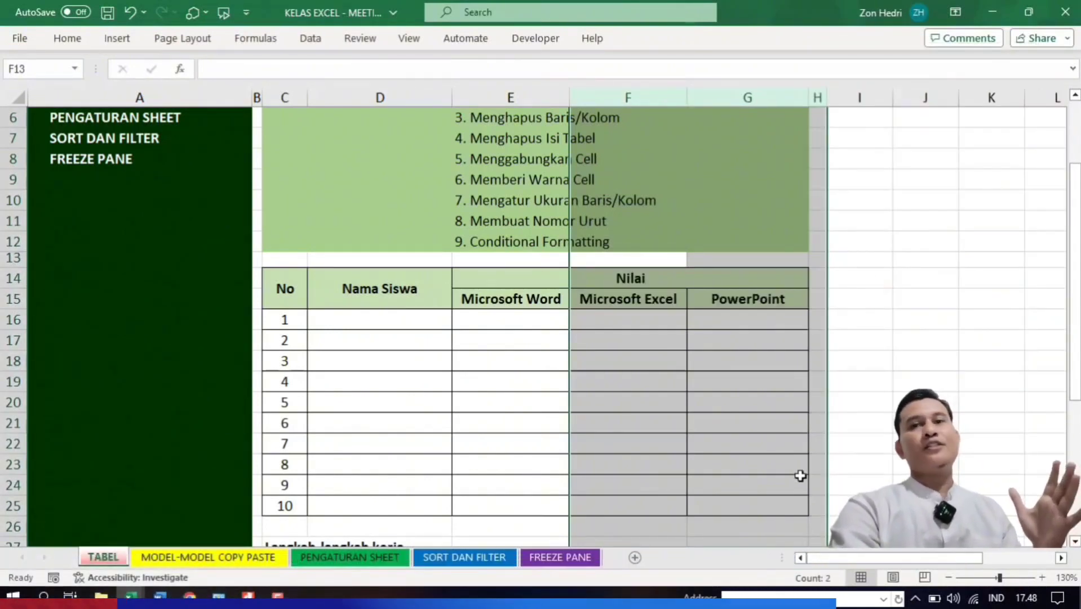
{"action": "left_click", "coordinate": [800, 475]}
{"action": "left_click", "coordinate": [968, 463]}
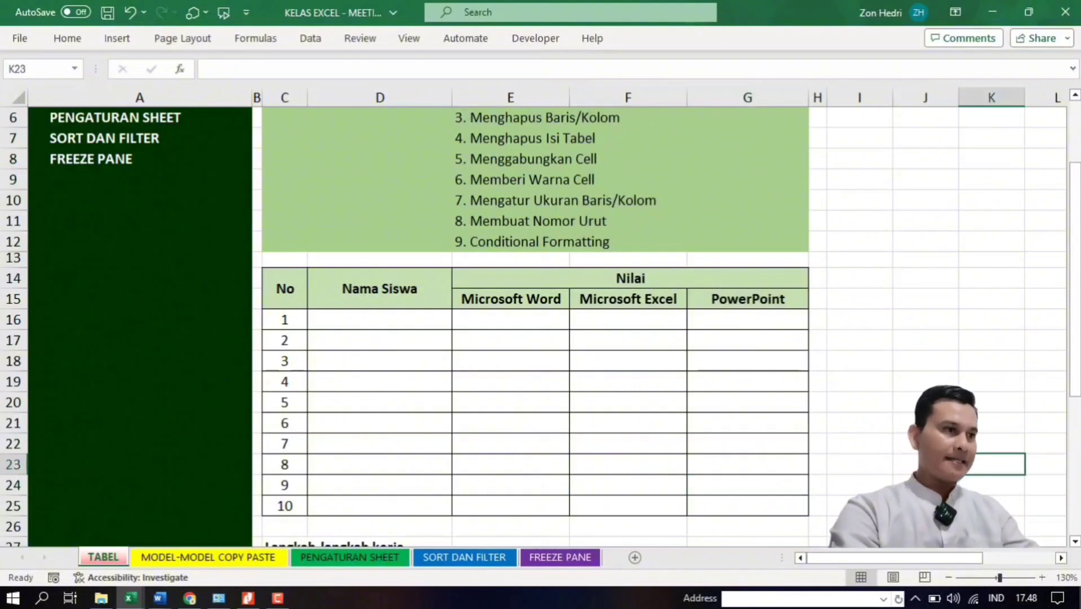
Insert two blank rows at once above student number 3, using rows 18 and 19 as the selection.
{"action": "left_click", "coordinate": [6, 363]}
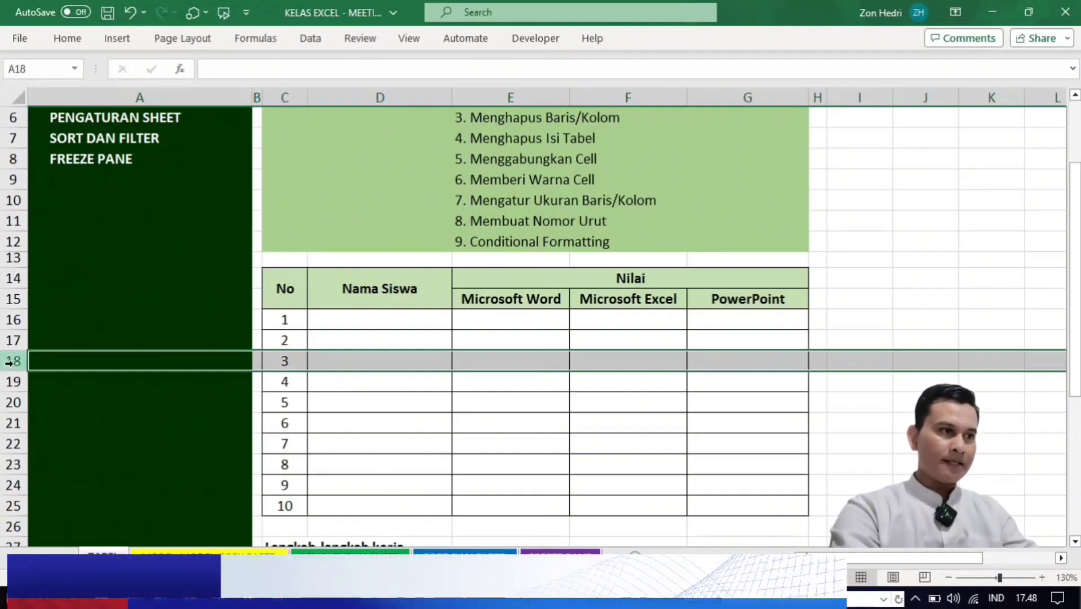
{"action": "left_click", "coordinate": [9, 363]}
{"action": "left_click_drag", "start_coordinate": [9, 363], "coordinate": [12, 382]}
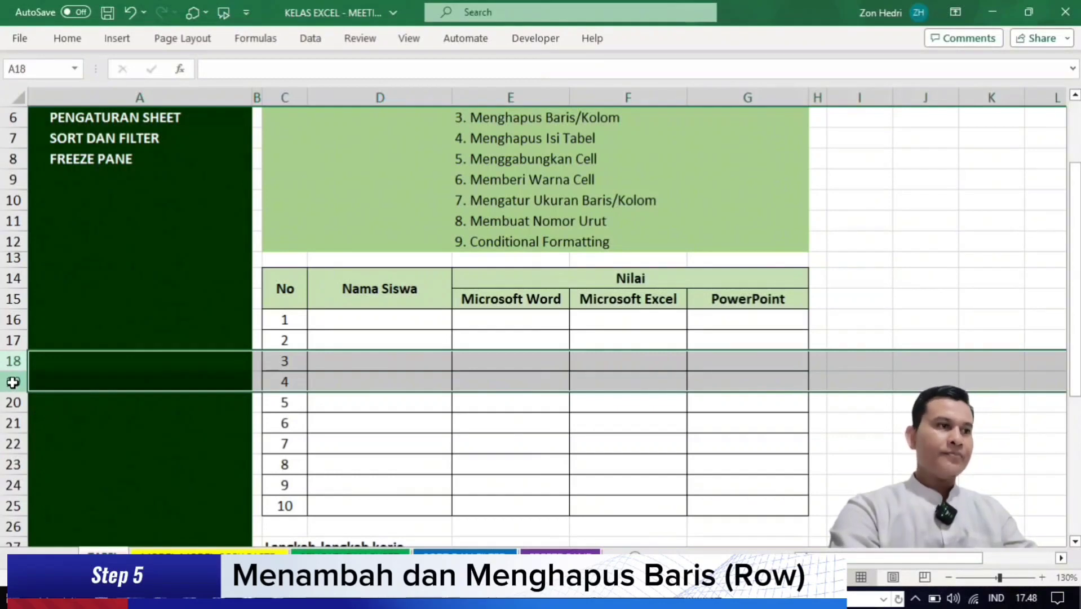
{"action": "right_click", "coordinate": [13, 382]}
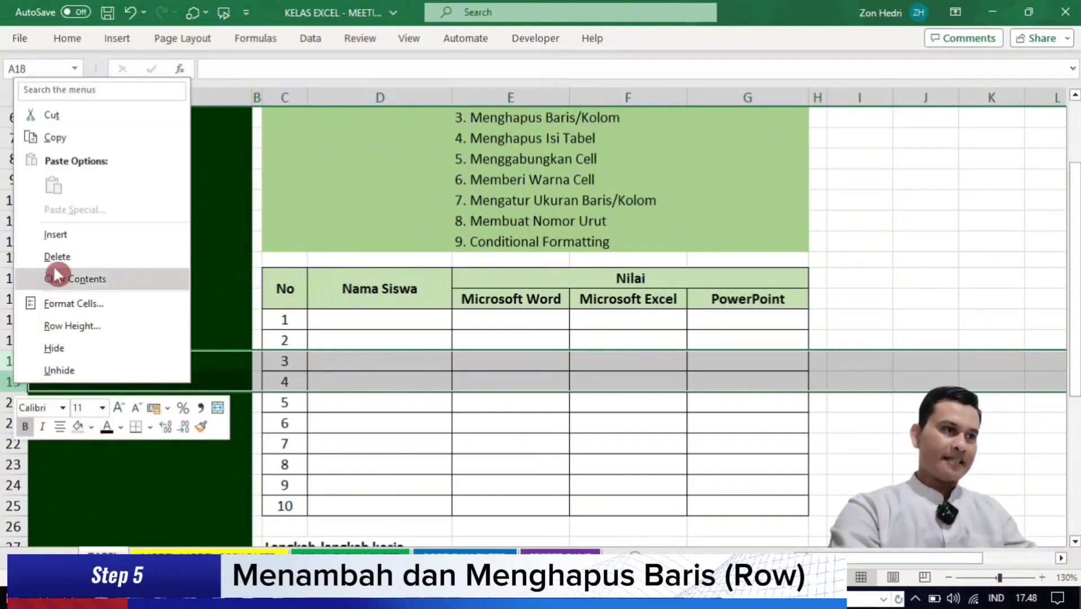
{"action": "left_click", "coordinate": [57, 238]}
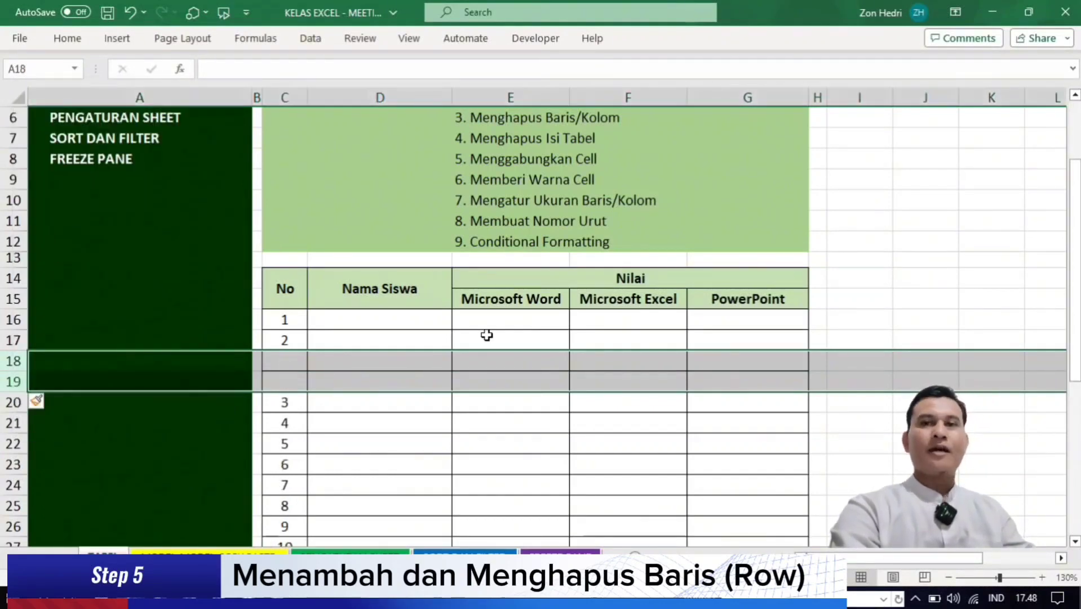
{"action": "left_click", "coordinate": [487, 335]}
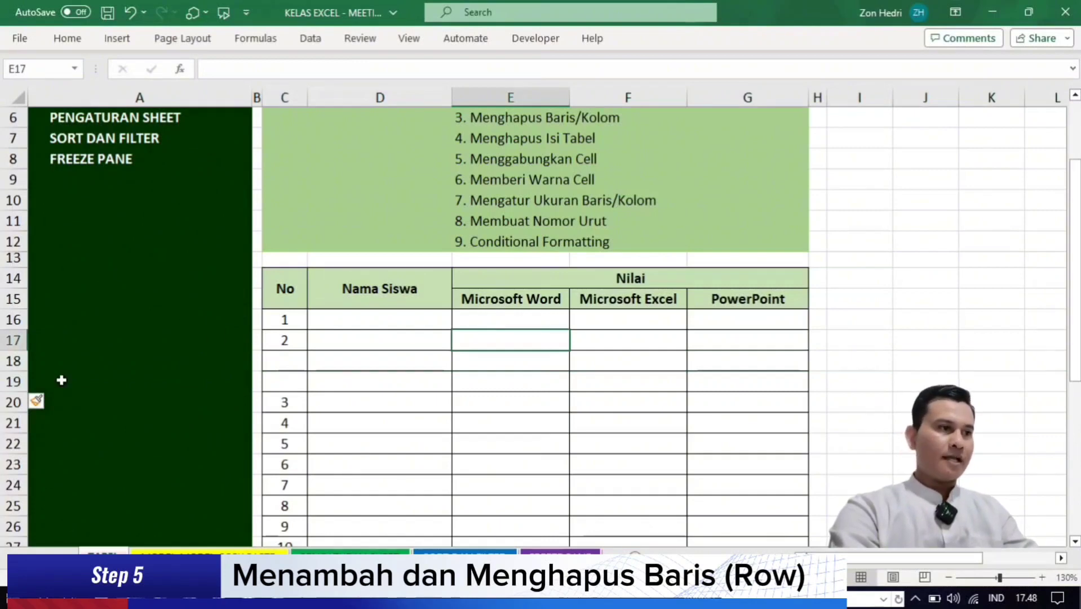
Delete the two blank rows 18 and 19 between student numbers 2 and 3.
{"action": "left_click", "coordinate": [13, 378]}
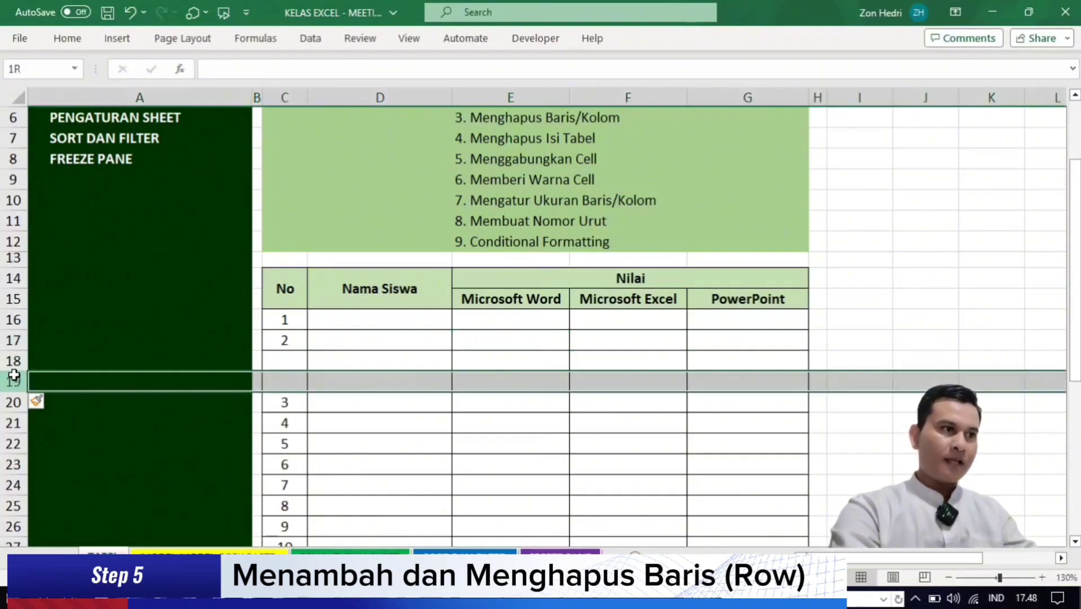
{"action": "left_click_drag", "start_coordinate": [14, 375], "coordinate": [11, 368]}
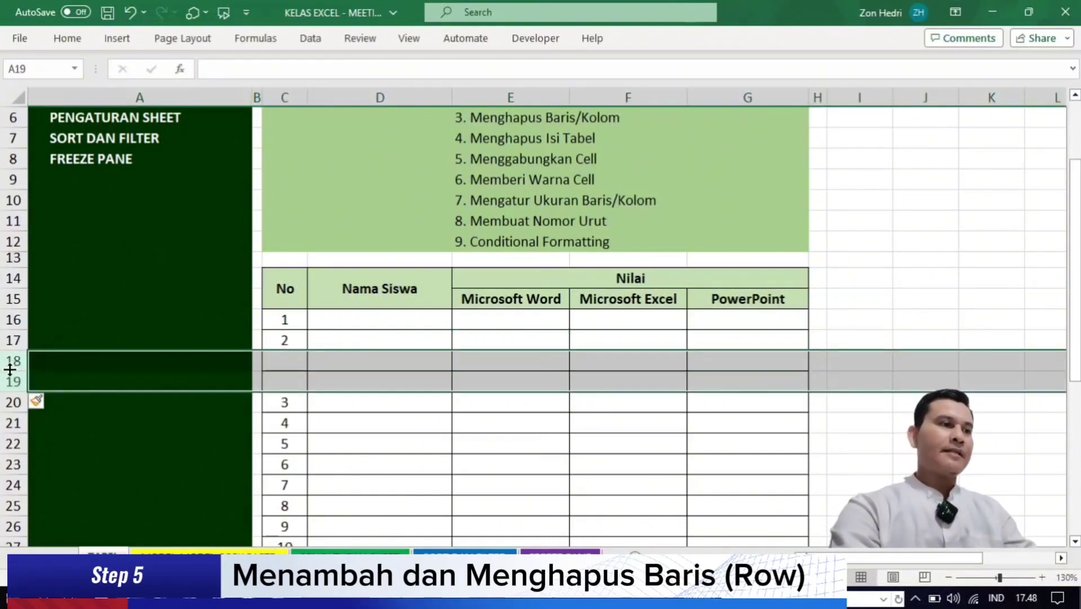
{"action": "right_click", "coordinate": [10, 369]}
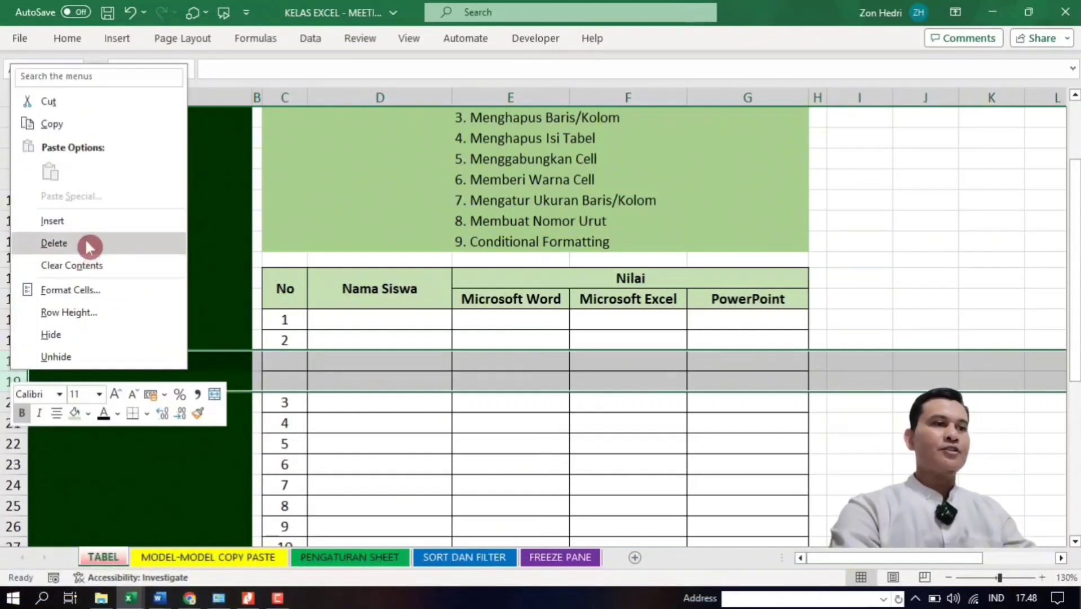
{"action": "left_click", "coordinate": [89, 246]}
{"action": "left_click", "coordinate": [643, 420]}
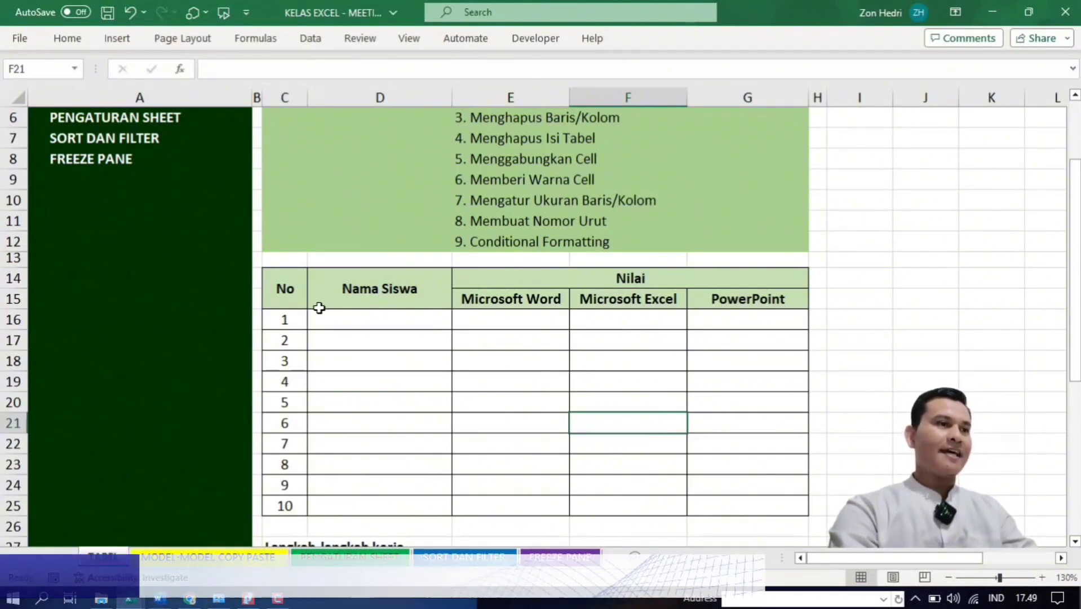
Erase the numbers in cells C16:C25 of the No column, and undo the erasing.
{"action": "left_click_drag", "start_coordinate": [286, 318], "coordinate": [285, 505]}
{"action": "key", "text": "Delete"}
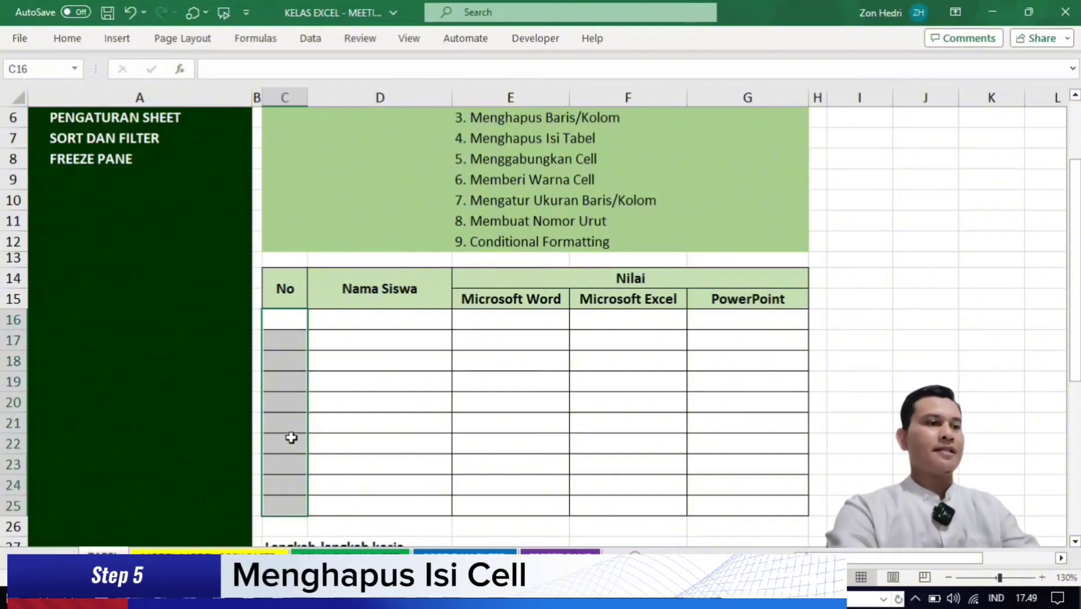
{"action": "key", "text": "ctrl+z"}
Clear the contents of the numbered cells C16:C25 while keeping their borders.
{"action": "right_click", "coordinate": [291, 412]}
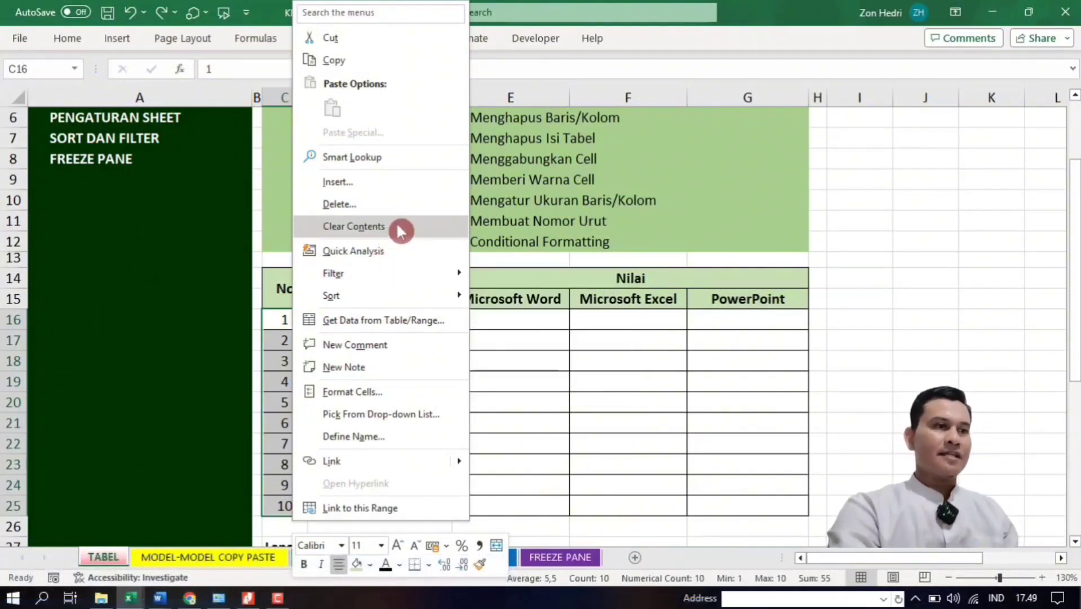
{"action": "left_click", "coordinate": [399, 228]}
{"action": "left_click", "coordinate": [628, 349]}
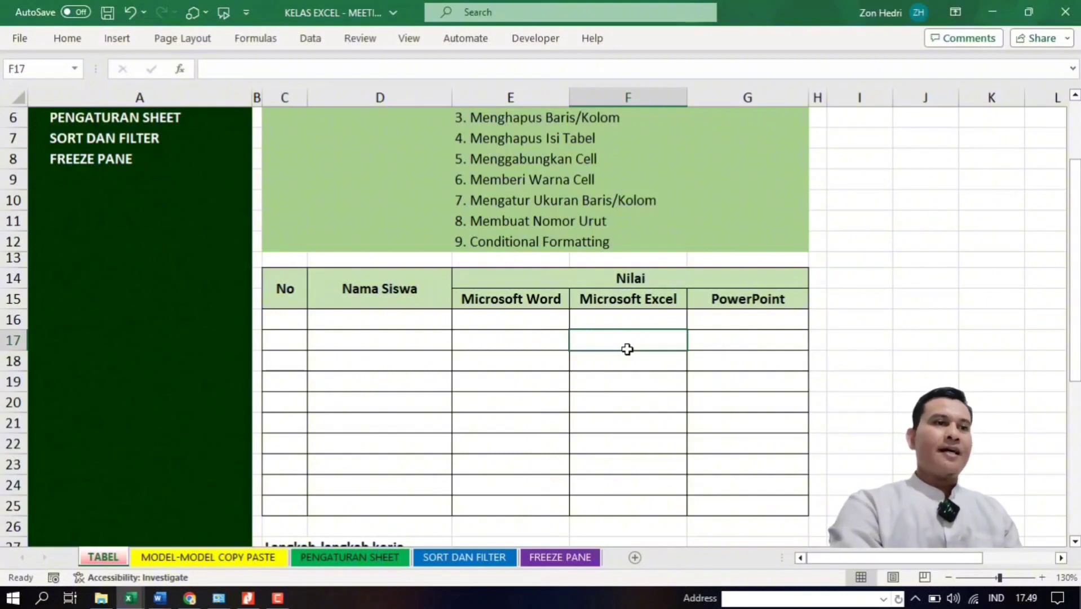
{"action": "left_click", "coordinate": [663, 388]}
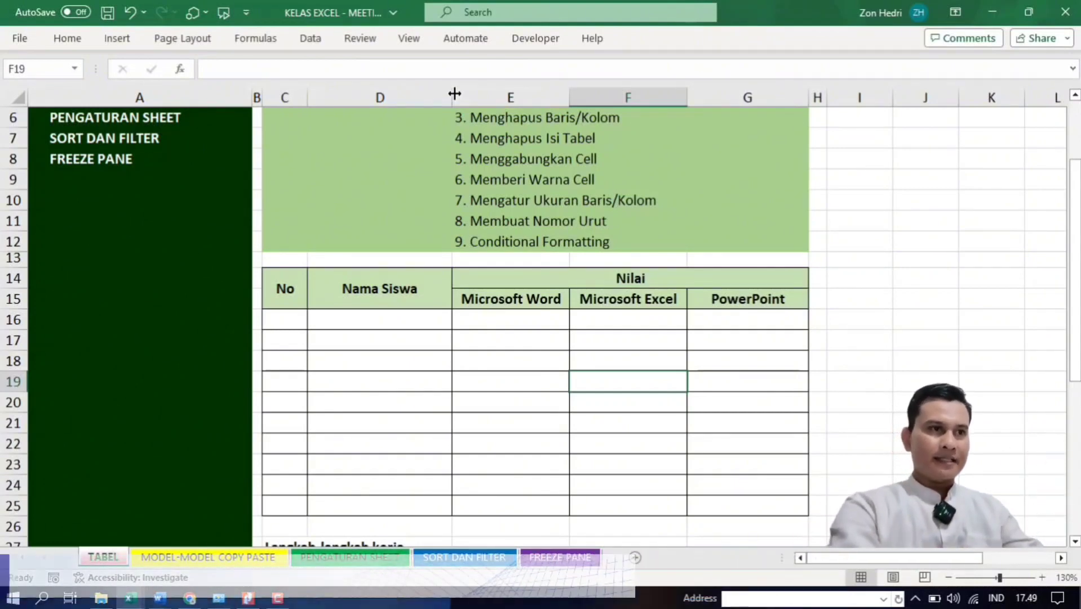
Widen the Nama Siswa column slightly by hand, and narrow columns E to G together to about 14.43.
{"action": "mouse_move", "coordinate": [455, 93]}
{"action": "left_mouse_down"}
{"action": "mouse_move", "coordinate": [553, 95]}
{"action": "mouse_move", "coordinate": [461, 93]}
{"action": "left_mouse_up"}
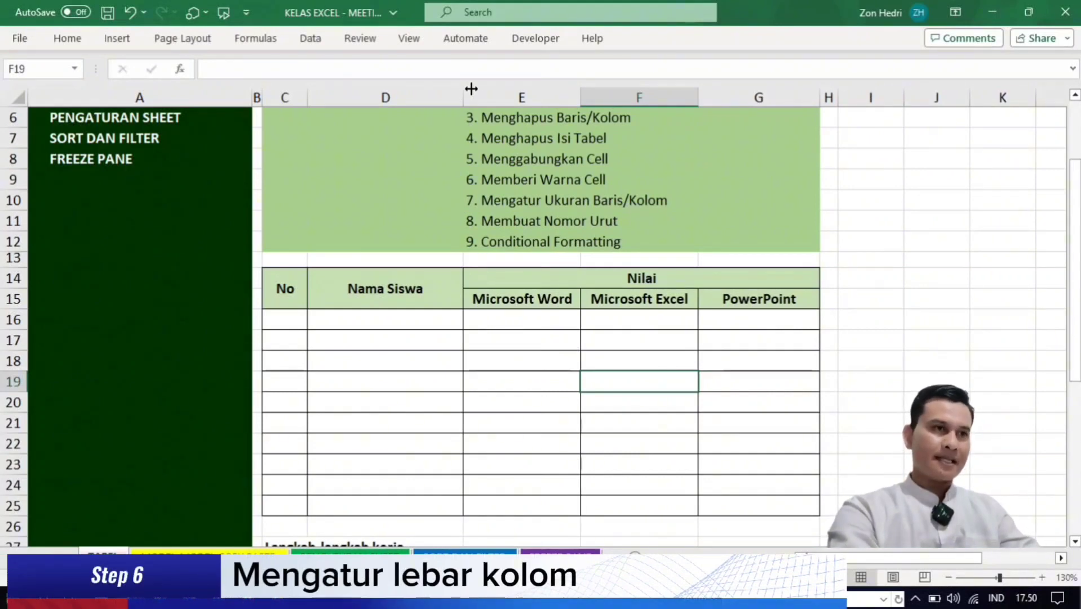
{"action": "left_click", "coordinate": [508, 97]}
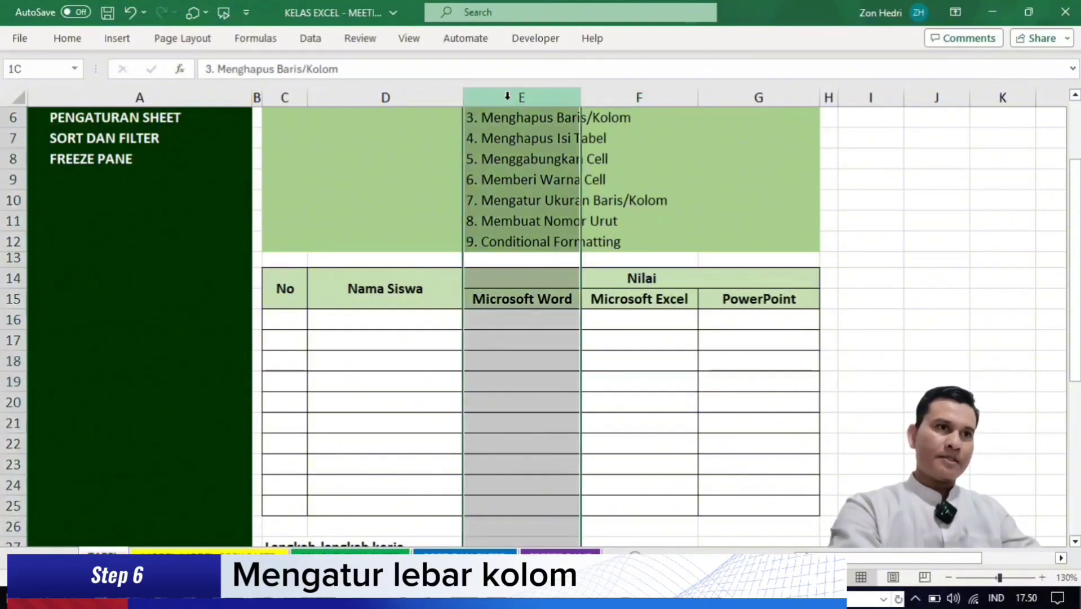
{"action": "left_click_drag", "start_coordinate": [508, 96], "coordinate": [747, 98]}
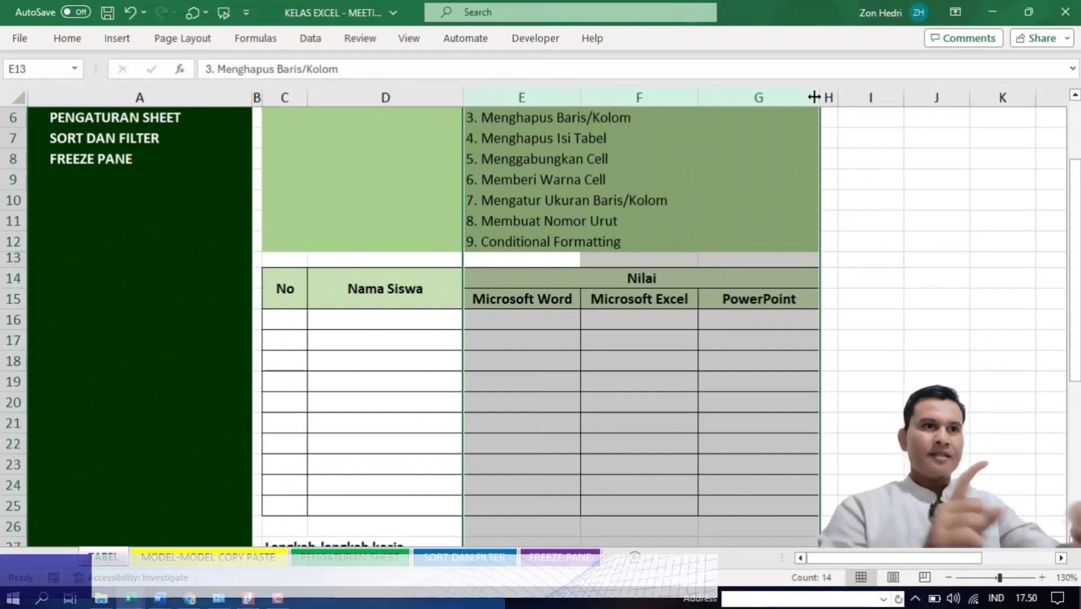
{"action": "left_click_drag", "start_coordinate": [813, 97], "coordinate": [779, 97]}
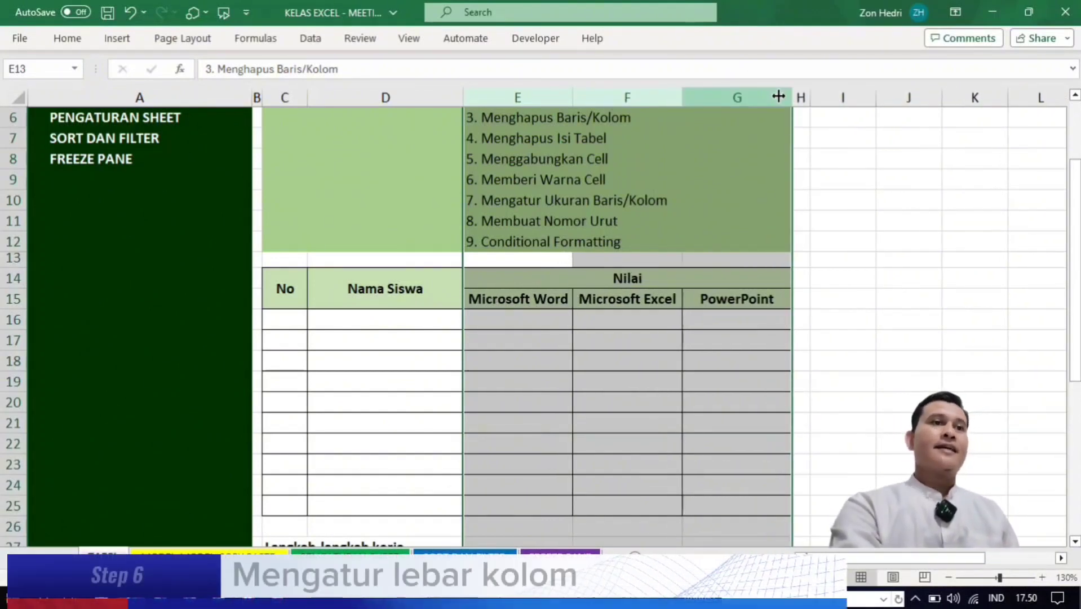
Set the width of columns E to G to exactly 15.
{"action": "right_click", "coordinate": [737, 97]}
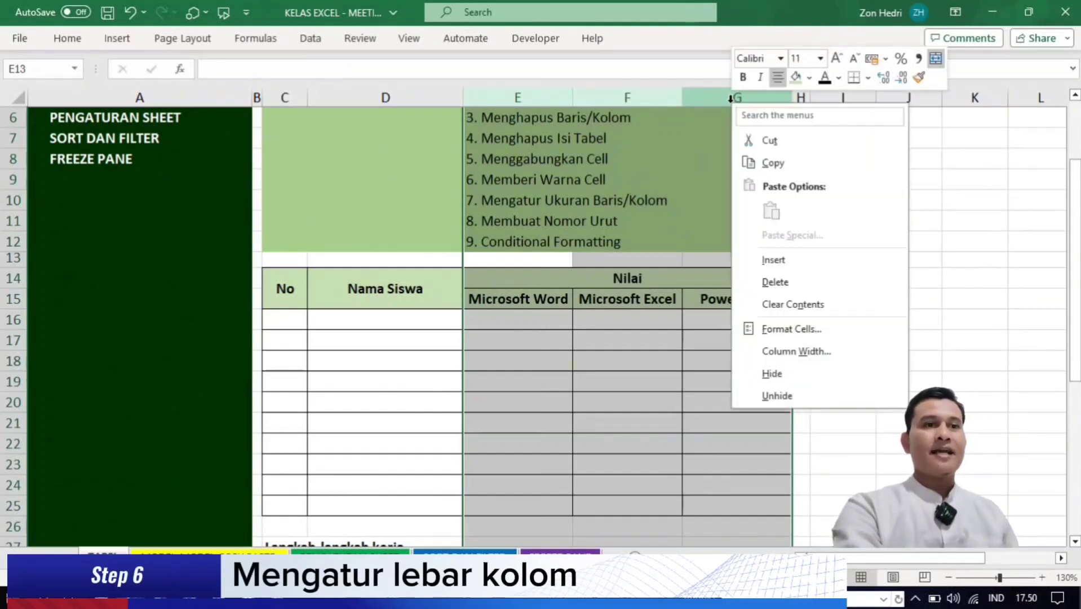
{"action": "left_click", "coordinate": [793, 353]}
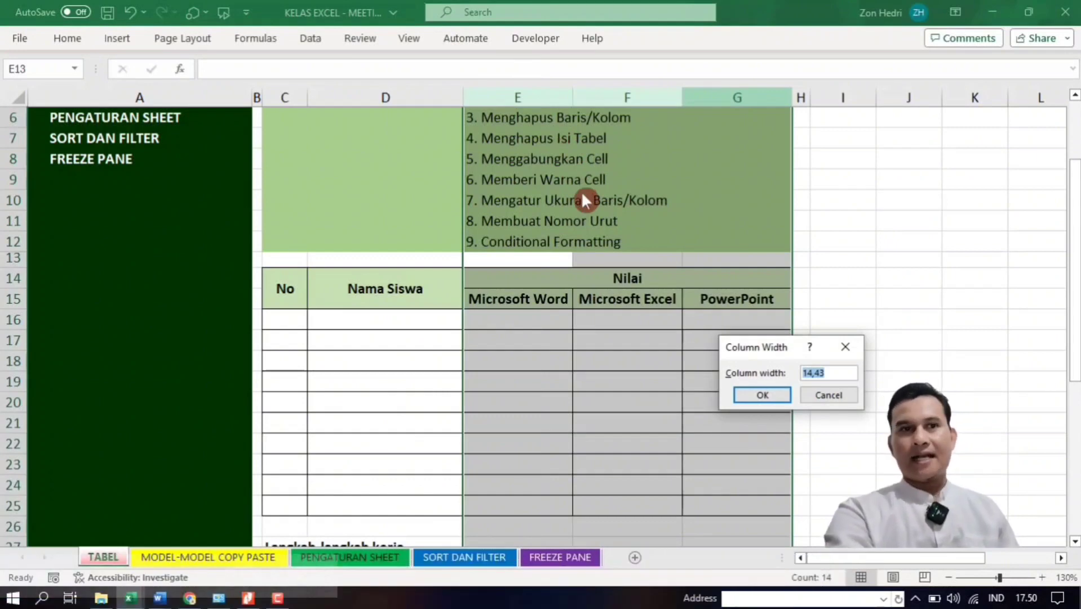
{"action": "type", "text": "1"}
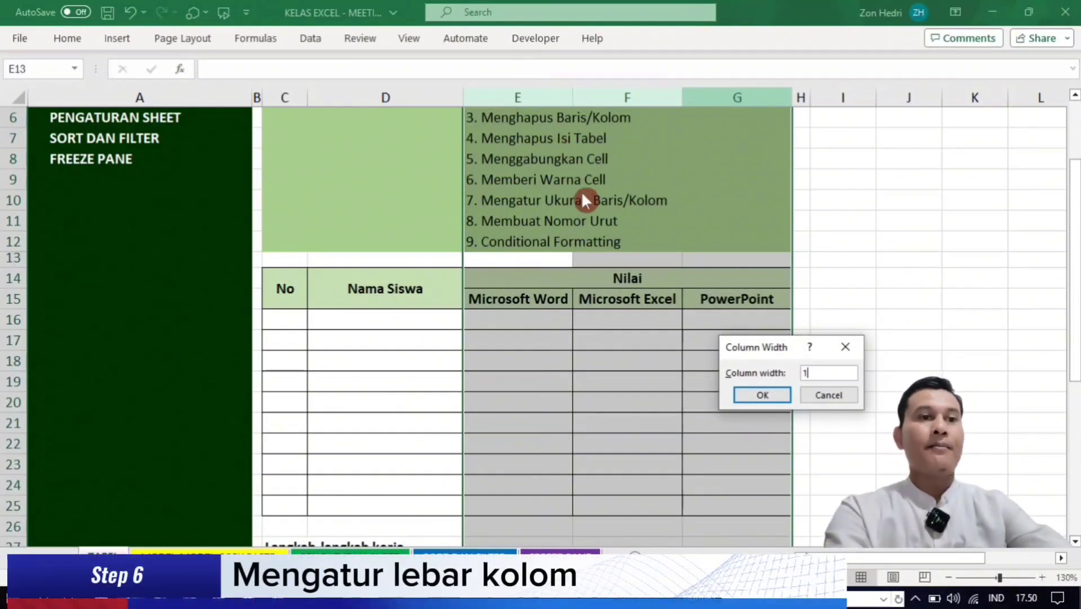
{"action": "type", "text": "5"}
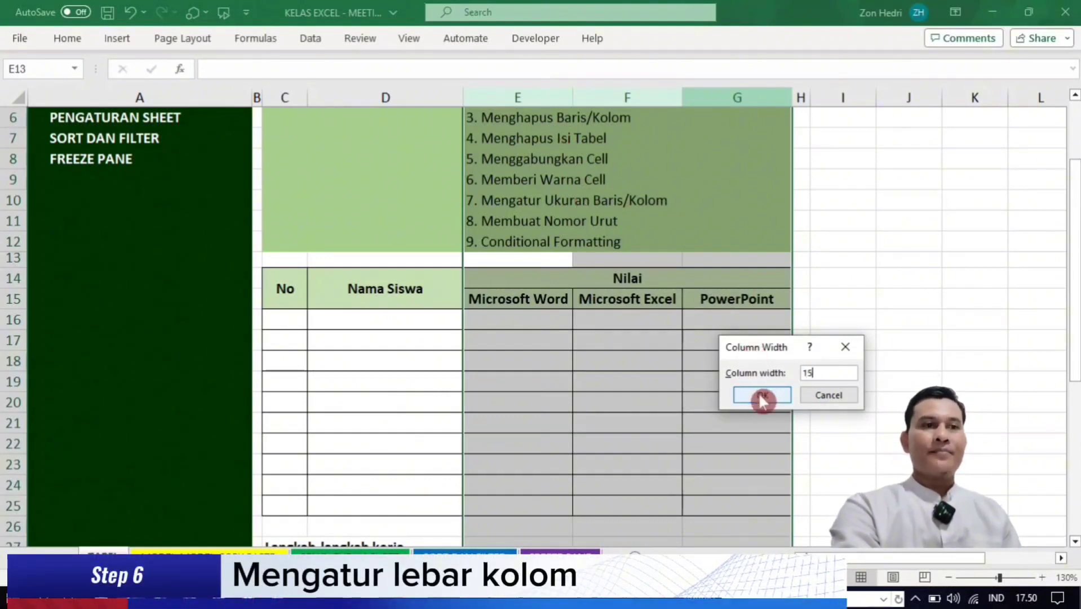
{"action": "left_click", "coordinate": [762, 394]}
{"action": "left_click", "coordinate": [965, 393]}
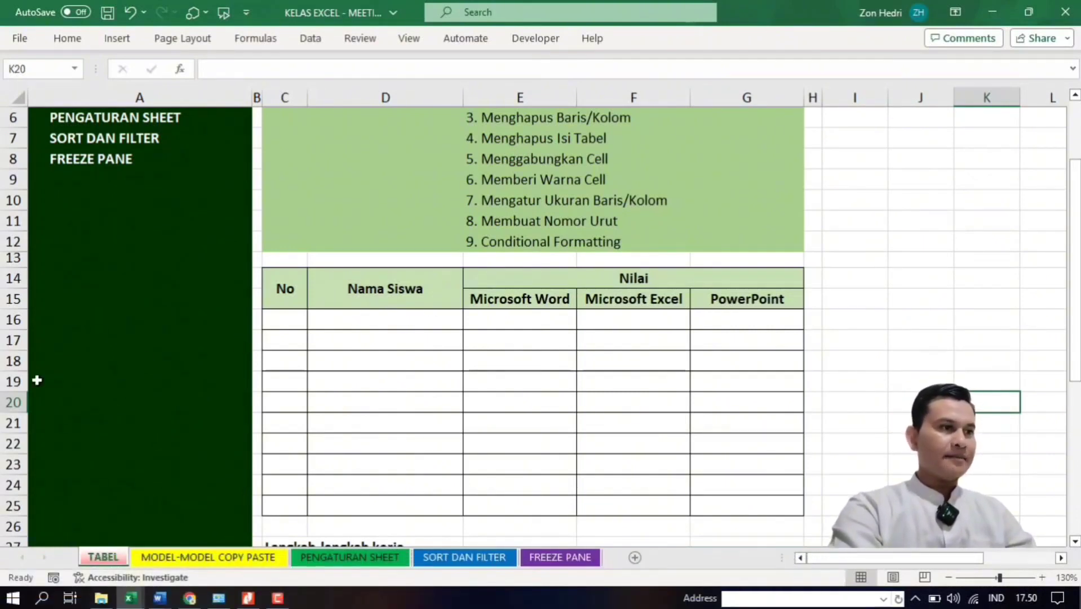
Select the table's empty rows 16 to 25 and increase their height together by hand to about 21.75.
{"action": "left_click", "coordinate": [6, 382]}
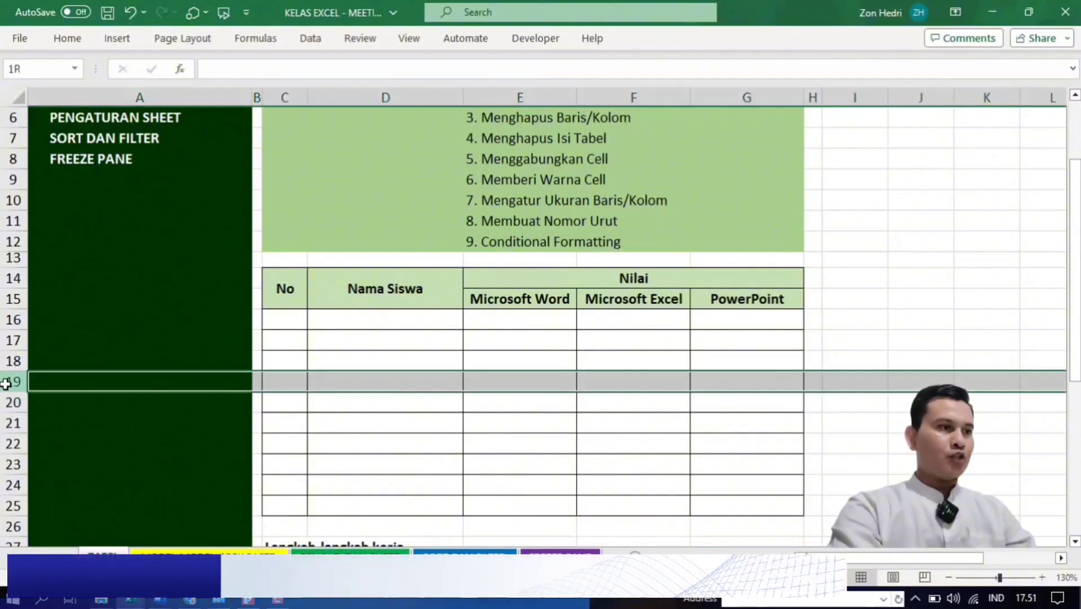
{"action": "left_click", "coordinate": [5, 320]}
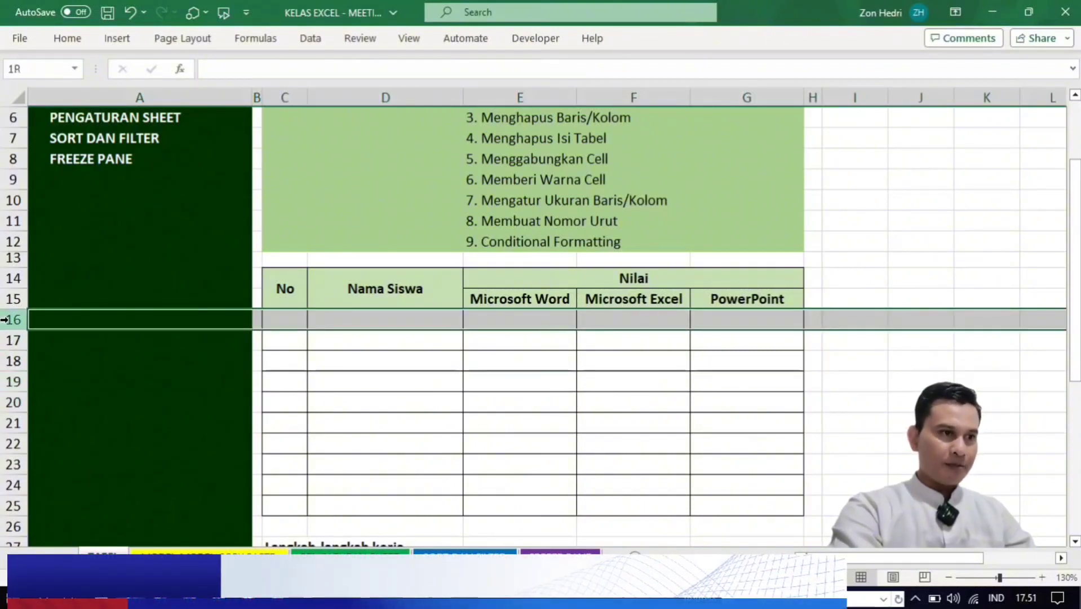
{"action": "left_click_drag", "start_coordinate": [4, 320], "coordinate": [15, 517]}
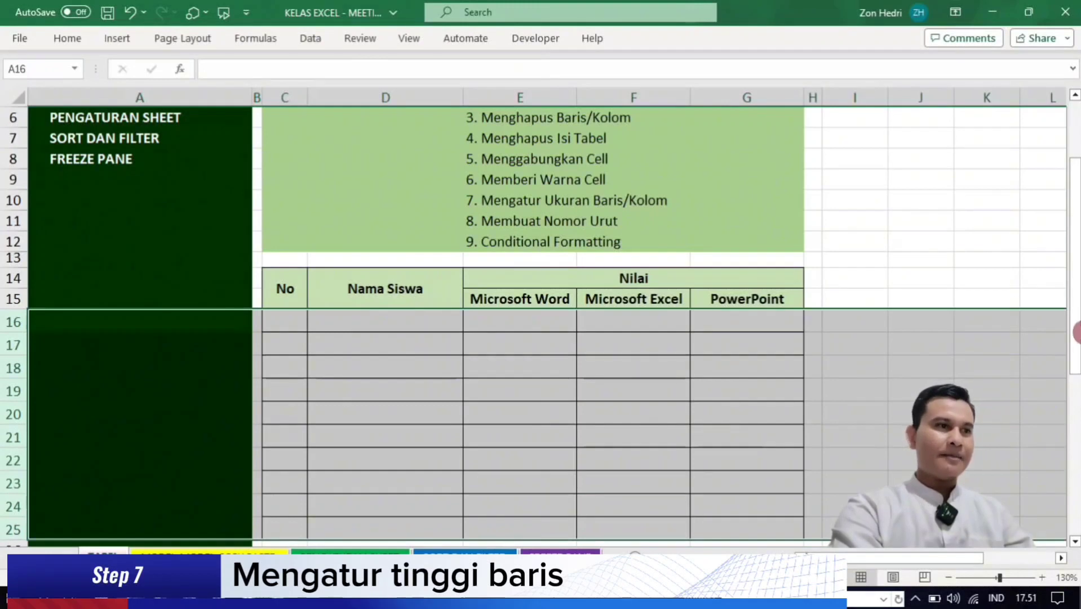
{"action": "left_click_drag", "start_coordinate": [1077, 333], "coordinate": [1077, 422]}
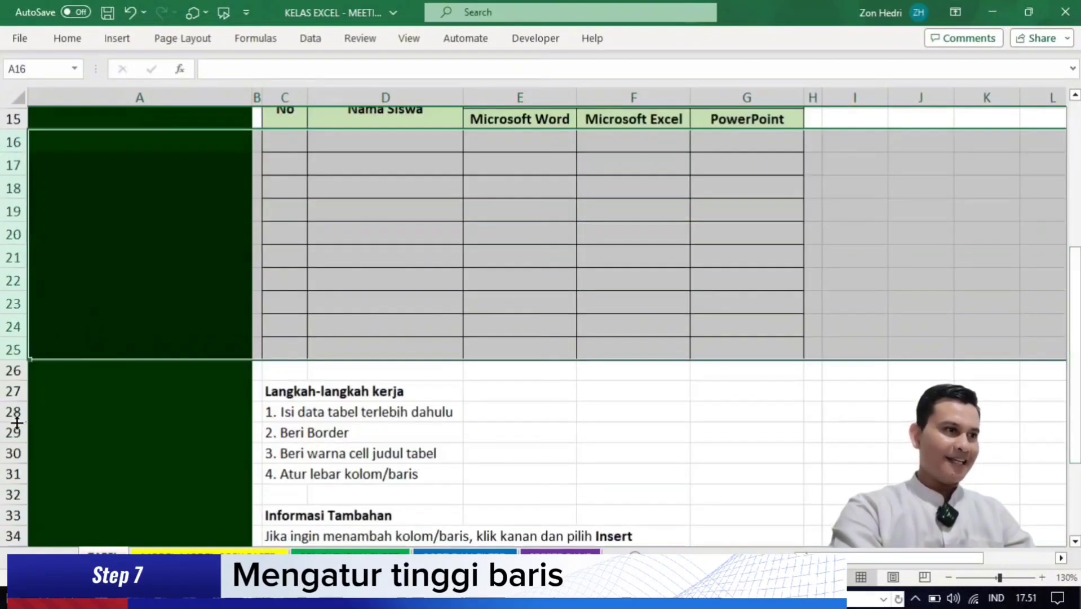
{"action": "left_click_drag", "start_coordinate": [12, 358], "coordinate": [12, 139]}
{"action": "left_click", "coordinate": [12, 371]}
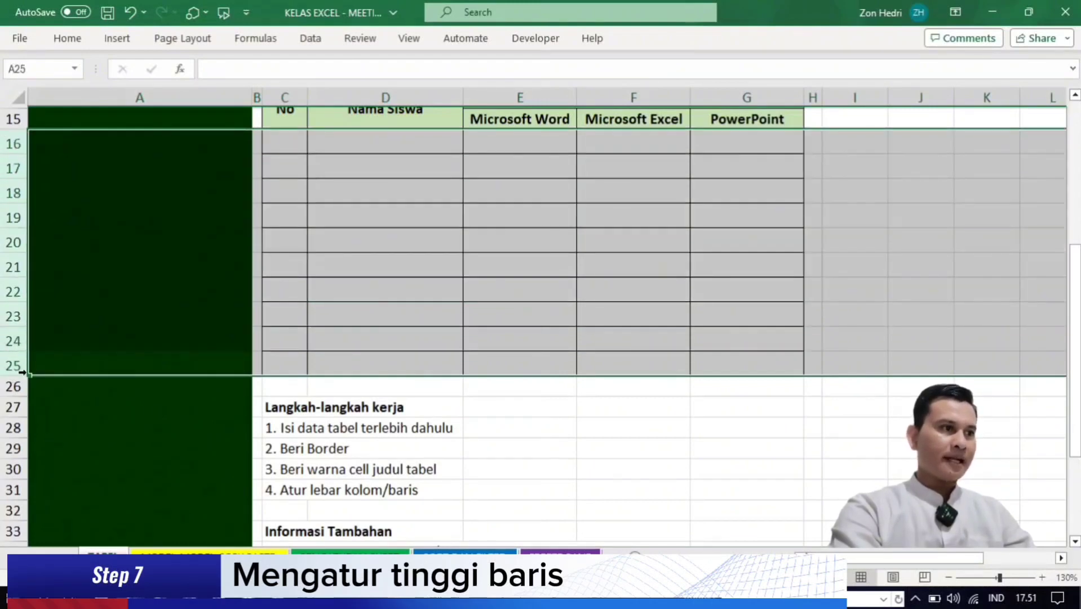
{"action": "left_click_drag", "start_coordinate": [14, 374], "coordinate": [16, 409]}
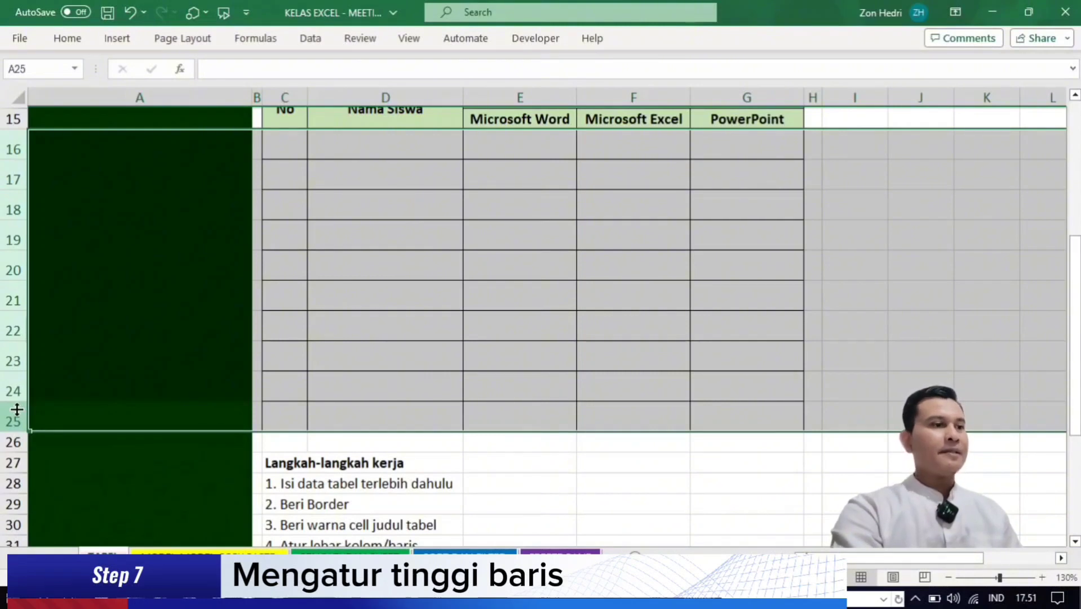
Set the height of rows 16 to 25 to exactly 20.
{"action": "right_click", "coordinate": [16, 409]}
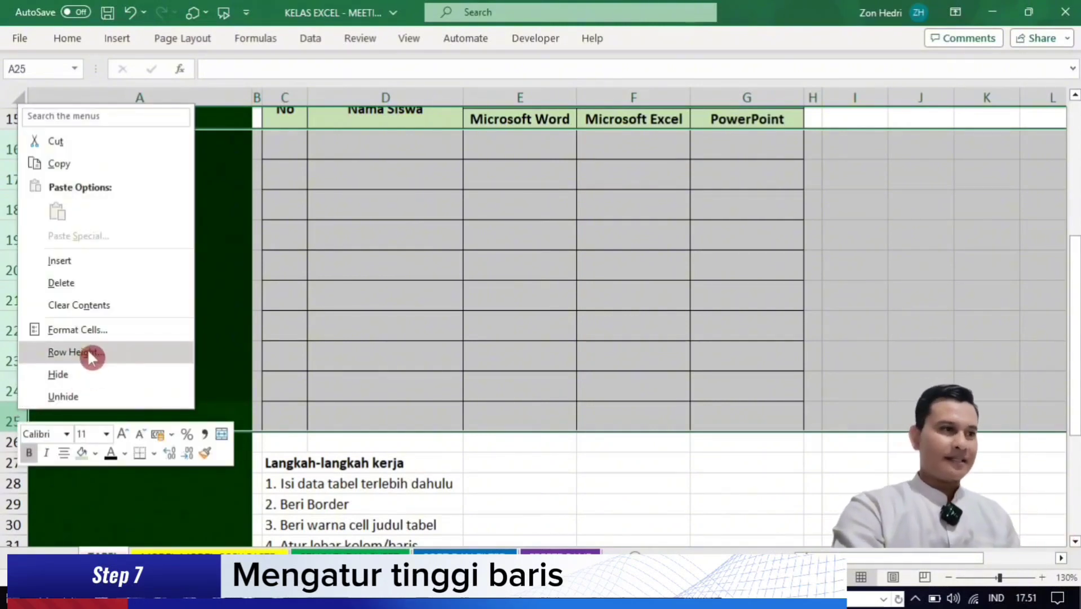
{"action": "left_click", "coordinate": [73, 352]}
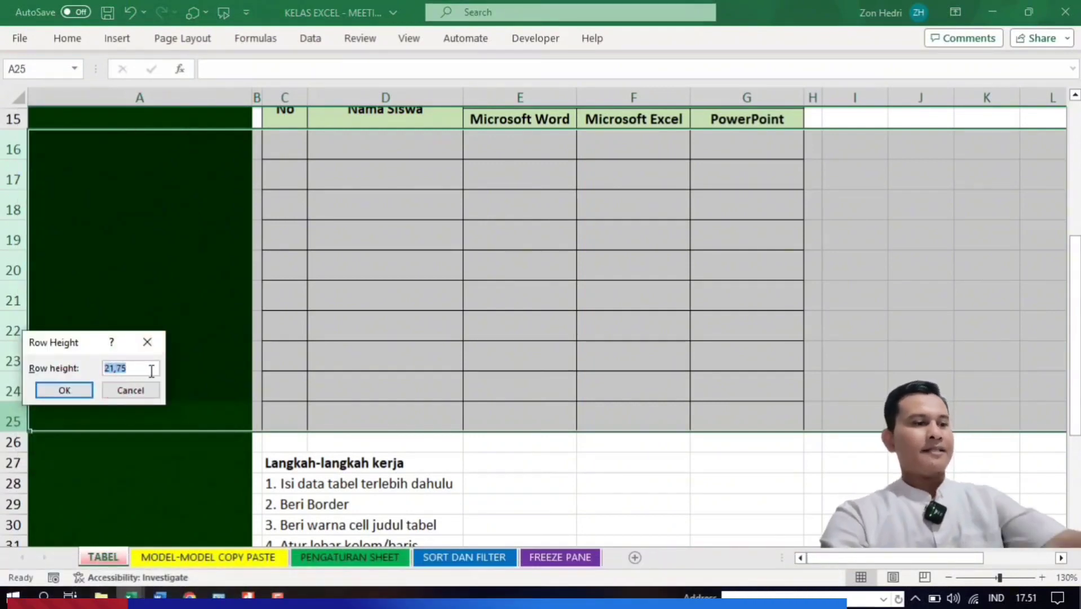
{"action": "type", "text": "20"}
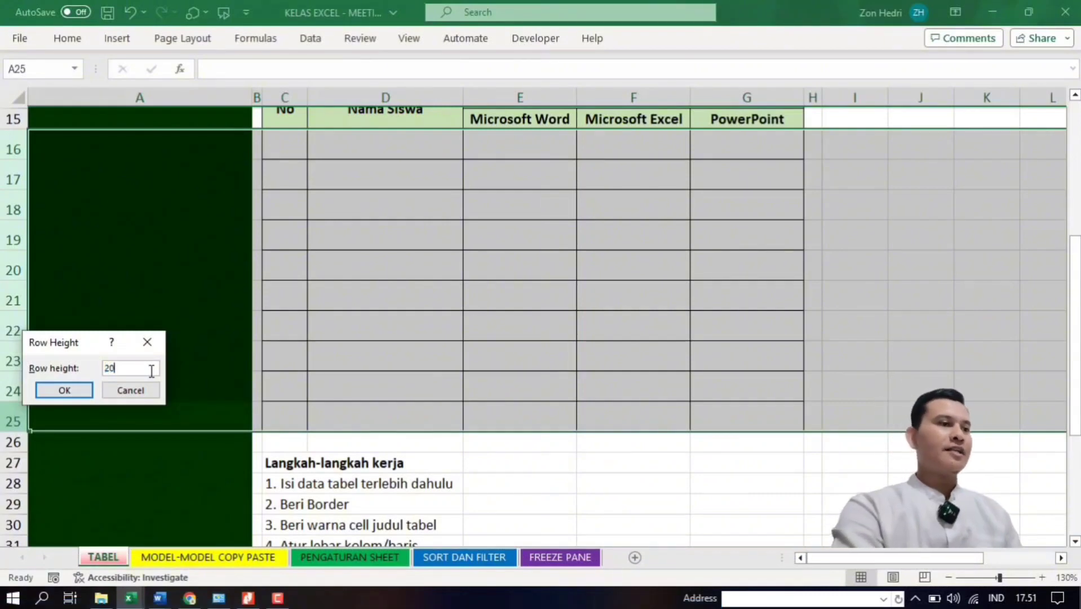
{"action": "left_click", "coordinate": [133, 385]}
{"action": "left_click", "coordinate": [84, 390]}
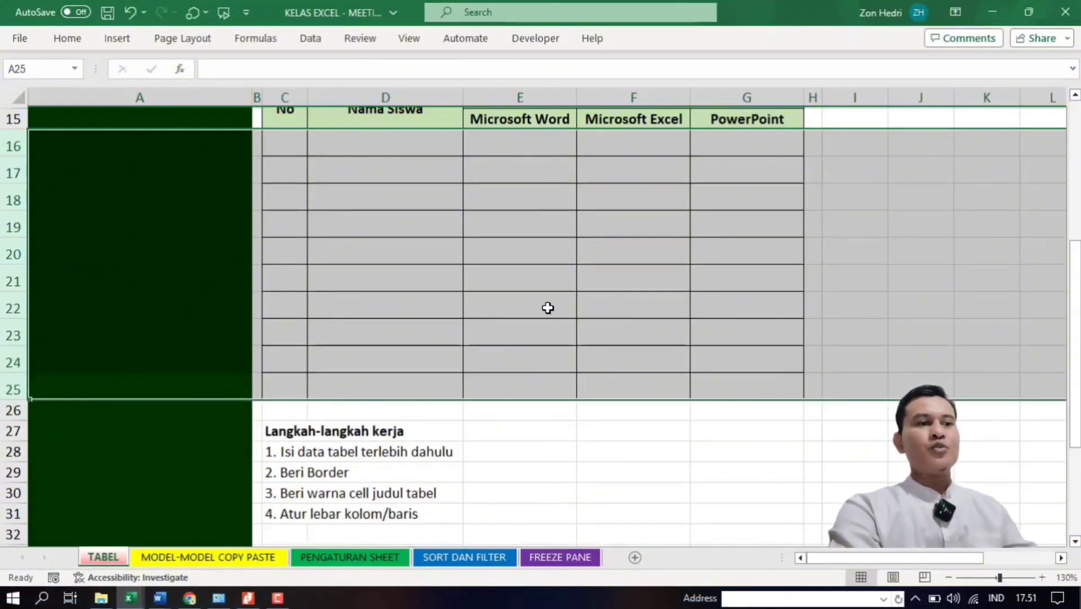
{"action": "left_click", "coordinate": [552, 307]}
Enter 1 in C16 under No, and fill it down to row 25 as a consecutive series ending at 10.
{"action": "left_click_drag", "start_coordinate": [1077, 307], "coordinate": [1076, 241]}
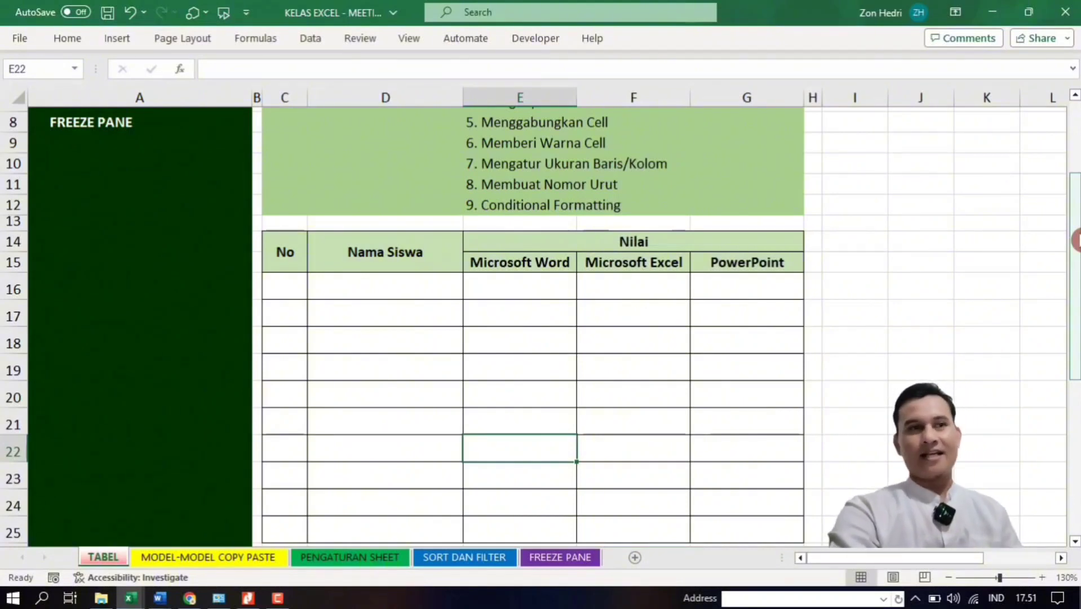
{"action": "left_click", "coordinate": [555, 187]}
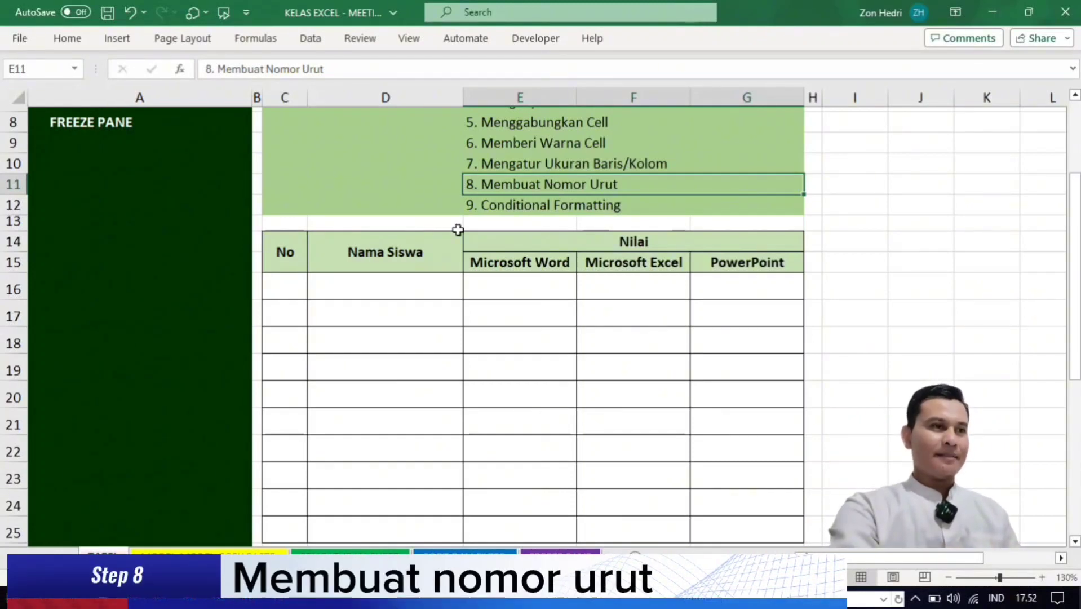
{"action": "left_click", "coordinate": [285, 287]}
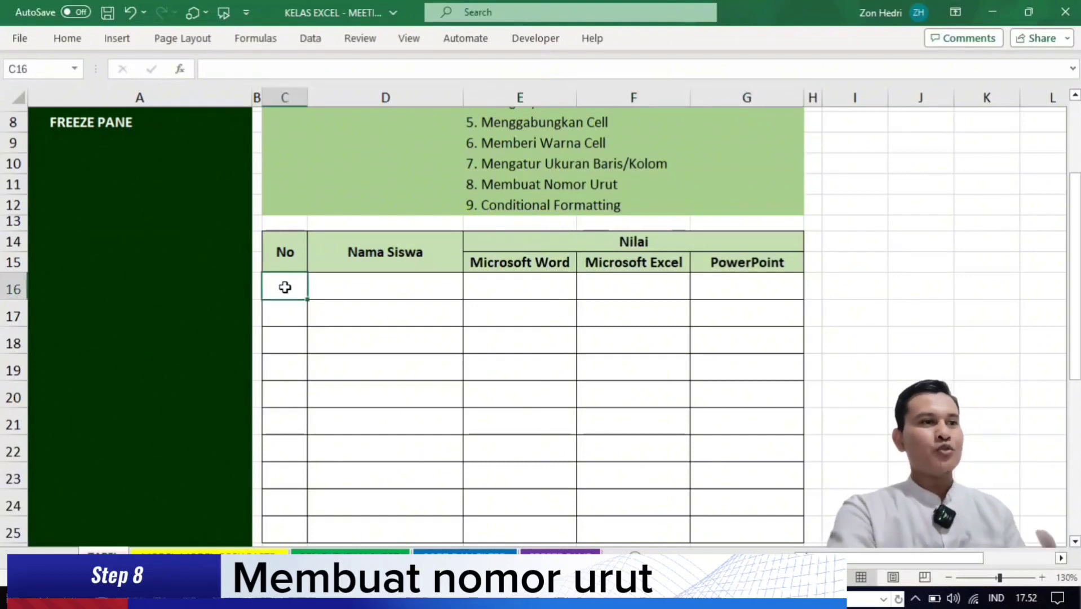
{"action": "type", "text": "1"}
{"action": "left_click", "coordinate": [528, 358]}
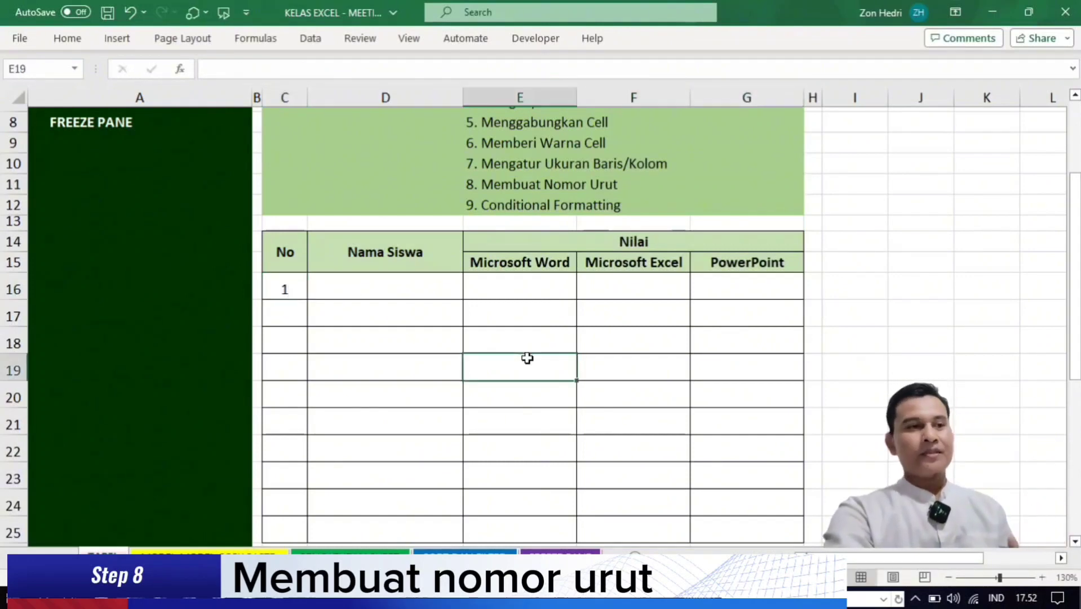
{"action": "left_click", "coordinate": [275, 287]}
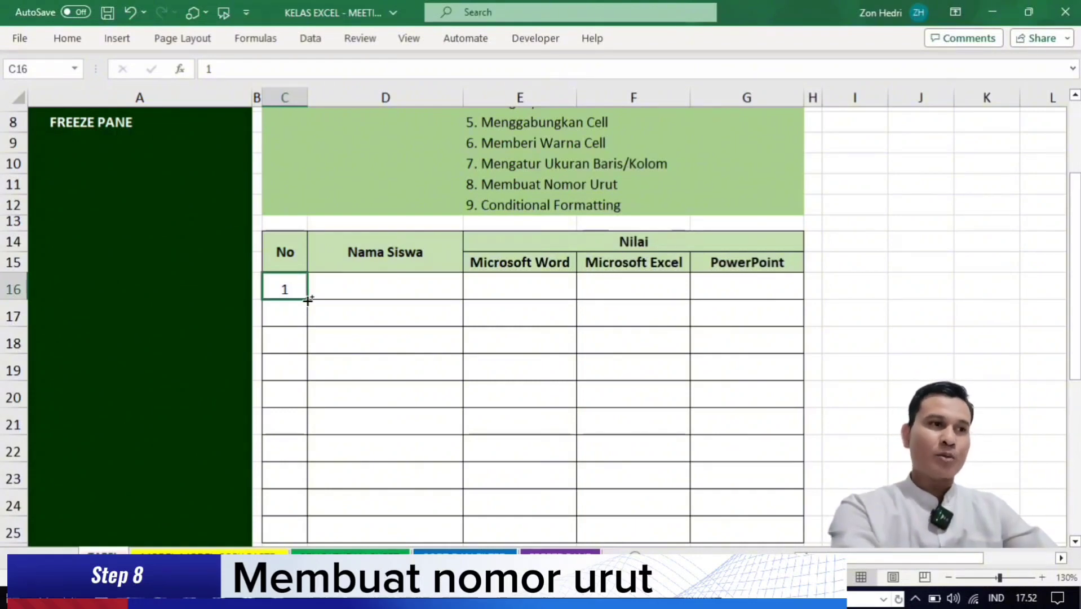
{"action": "mouse_move", "coordinate": [308, 308]}
{"action": "left_mouse_down"}
{"action": "mouse_move", "coordinate": [319, 546]}
{"action": "mouse_move", "coordinate": [303, 293]}
{"action": "left_mouse_up"}
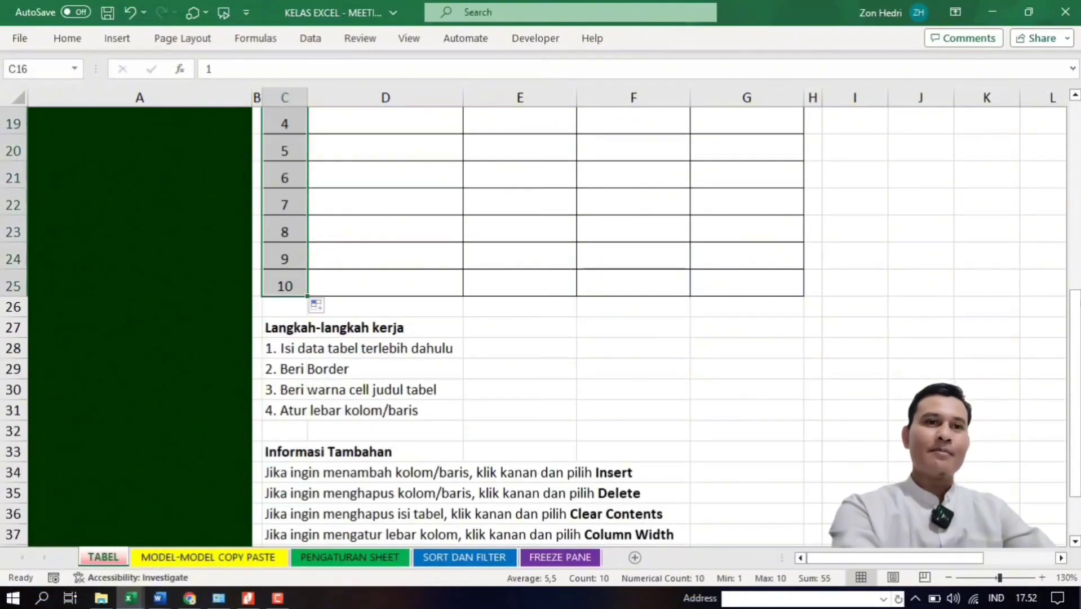
{"action": "left_click_drag", "start_coordinate": [1074, 322], "coordinate": [1073, 211]}
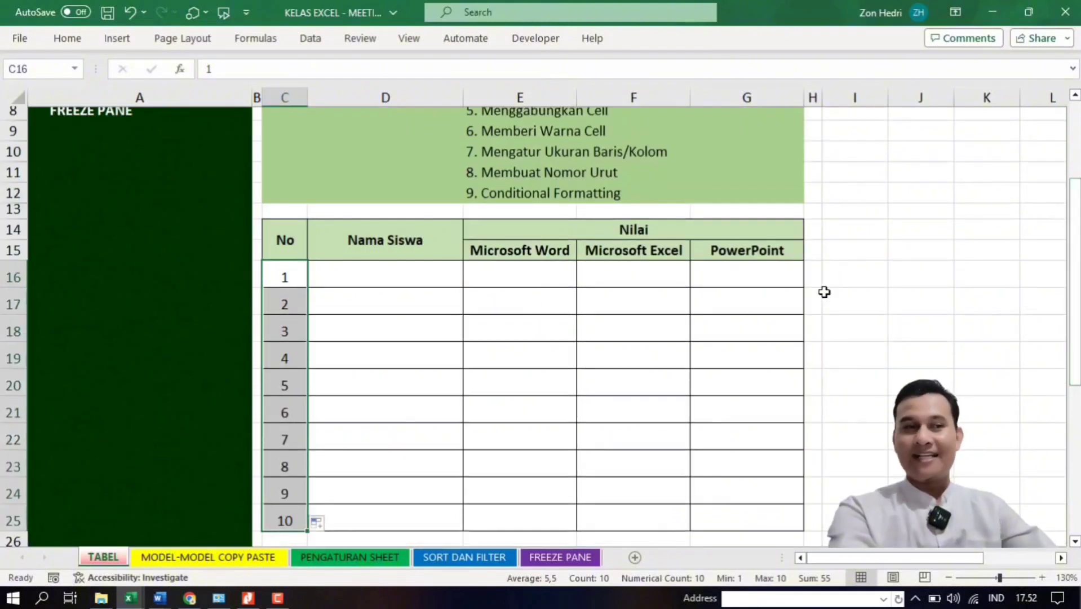
{"action": "left_click", "coordinate": [764, 319]}
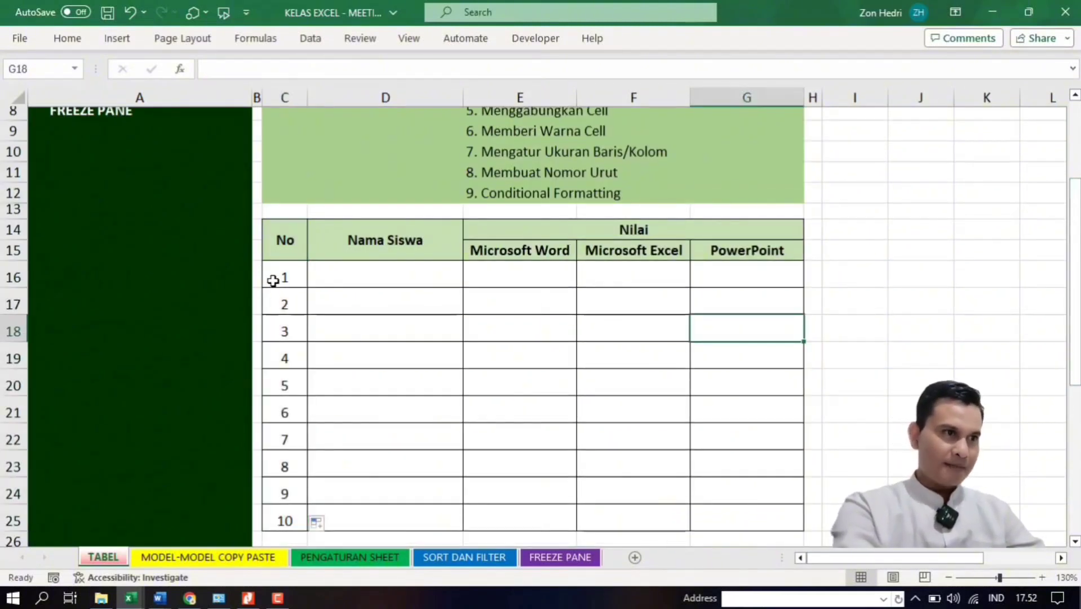
Clear the numbers in C16:C25, and enter 1 and 2 in the first two cells of the No column.
{"action": "left_click_drag", "start_coordinate": [272, 280], "coordinate": [283, 523]}
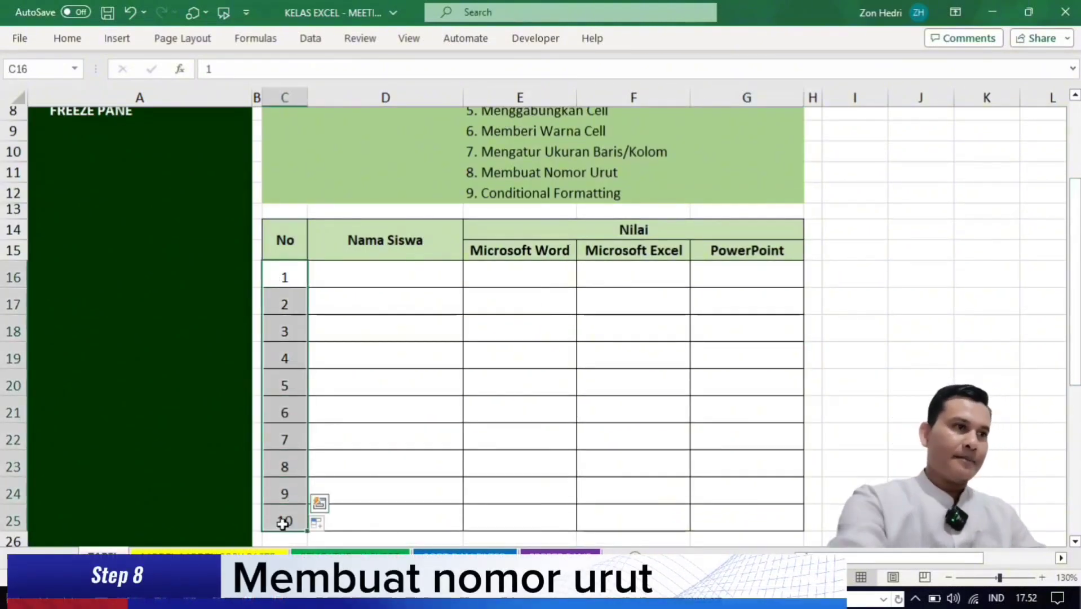
{"action": "key", "text": "Delete"}
{"action": "left_click", "coordinate": [278, 277]}
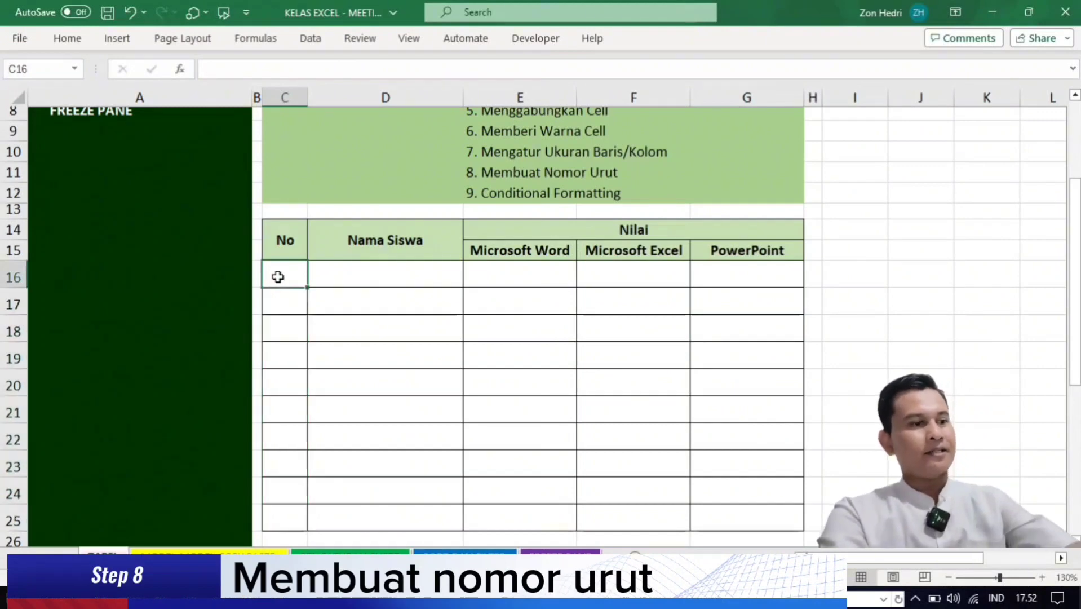
{"action": "type", "text": "1"}
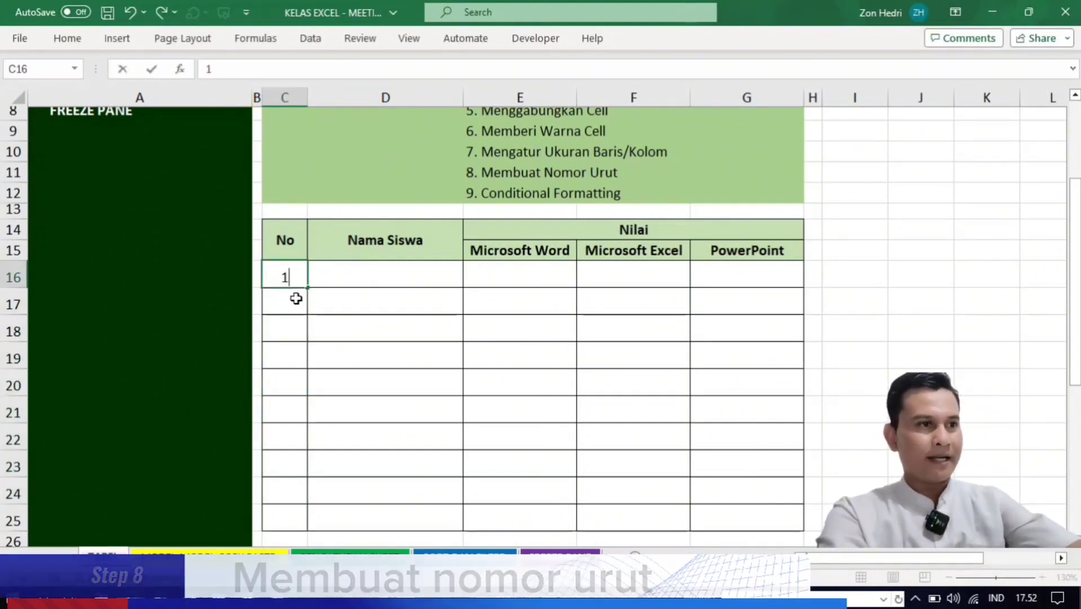
{"action": "key", "text": "Return"}
{"action": "type", "text": "2"}
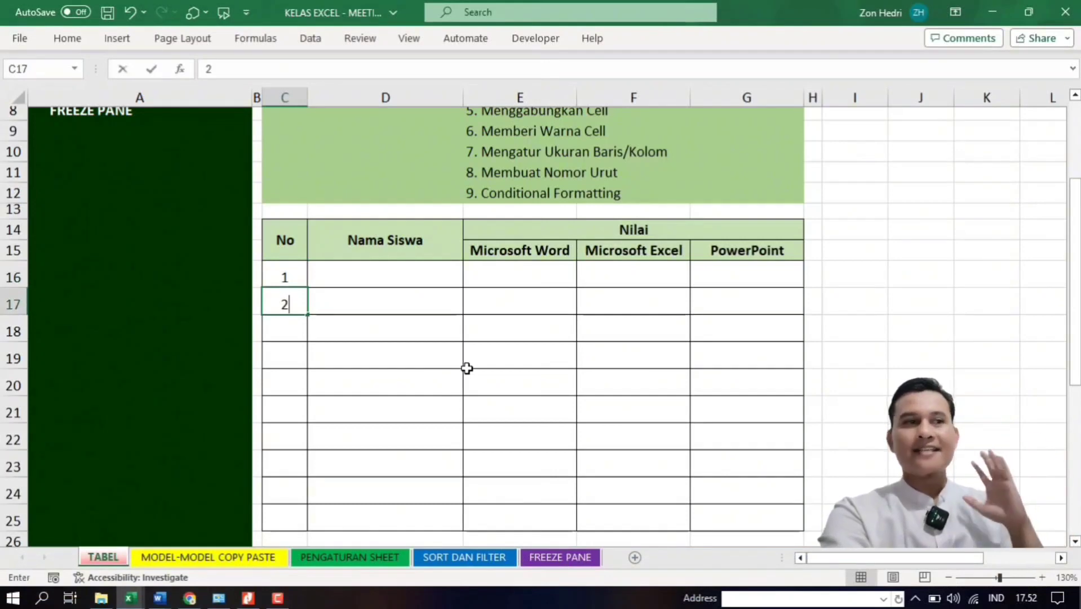
{"action": "left_click", "coordinate": [521, 374]}
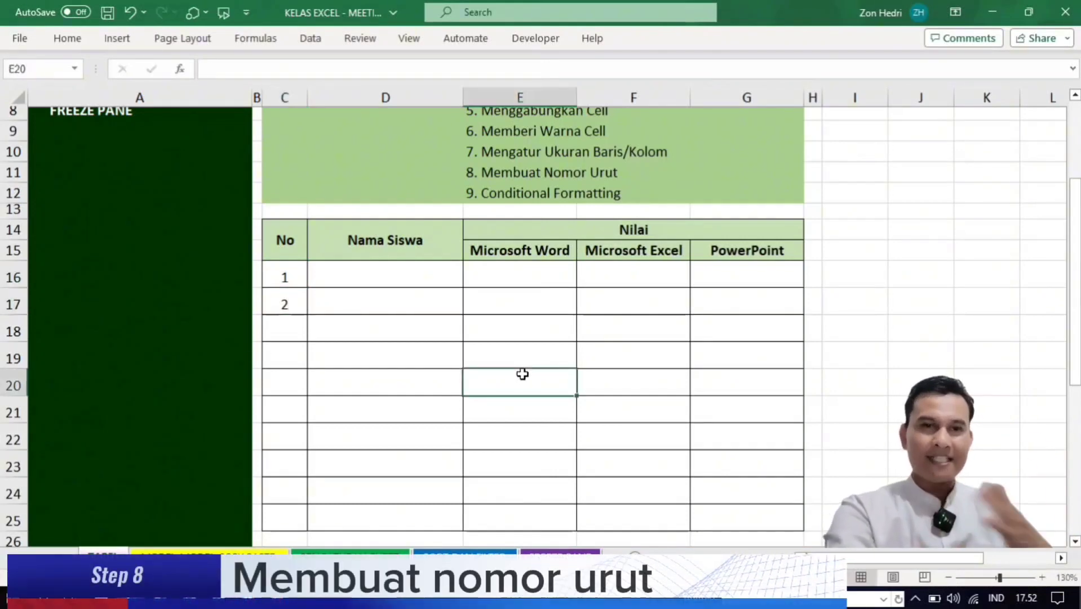
{"action": "left_click", "coordinate": [421, 336]}
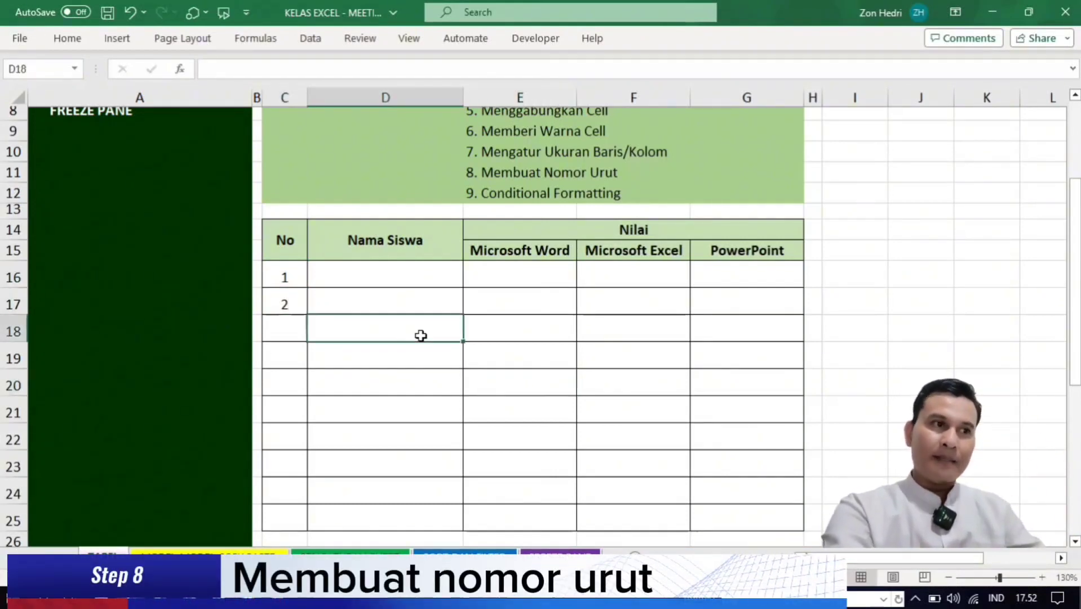
Extend the 1, 2 pattern from C16:C17 down to C25, and clear the numbers from C16:C25 again.
{"action": "left_click_drag", "start_coordinate": [284, 279], "coordinate": [287, 305]}
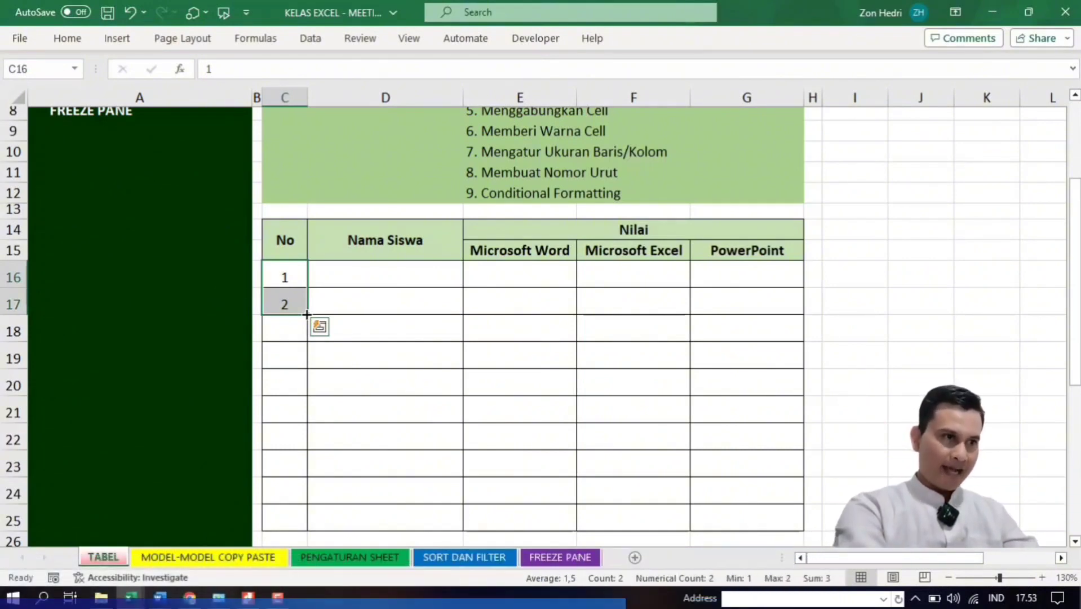
{"action": "left_click_drag", "start_coordinate": [307, 314], "coordinate": [313, 525]}
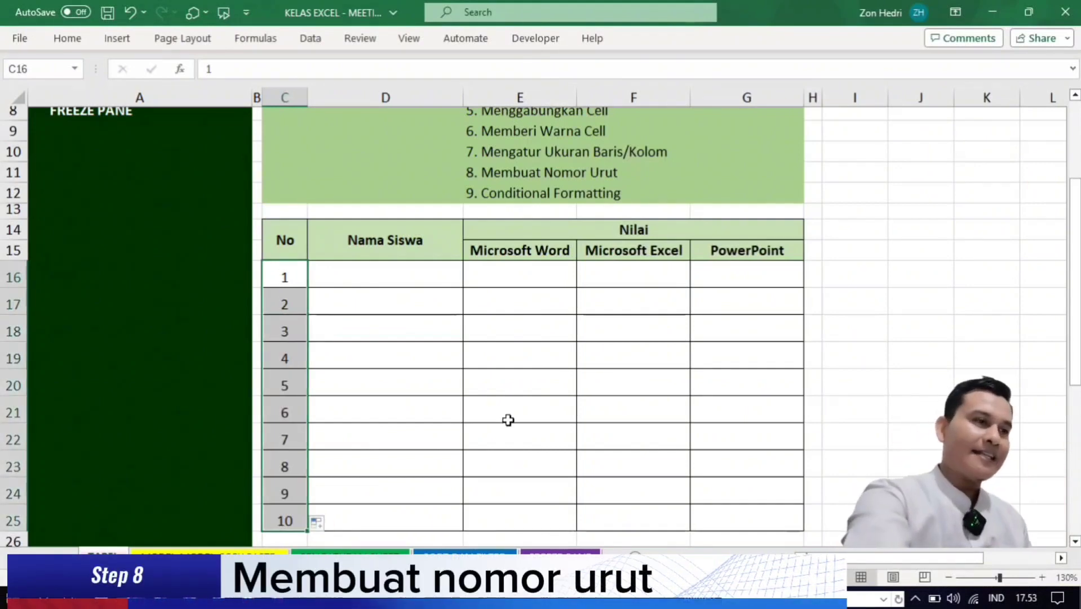
{"action": "key", "text": "Delete"}
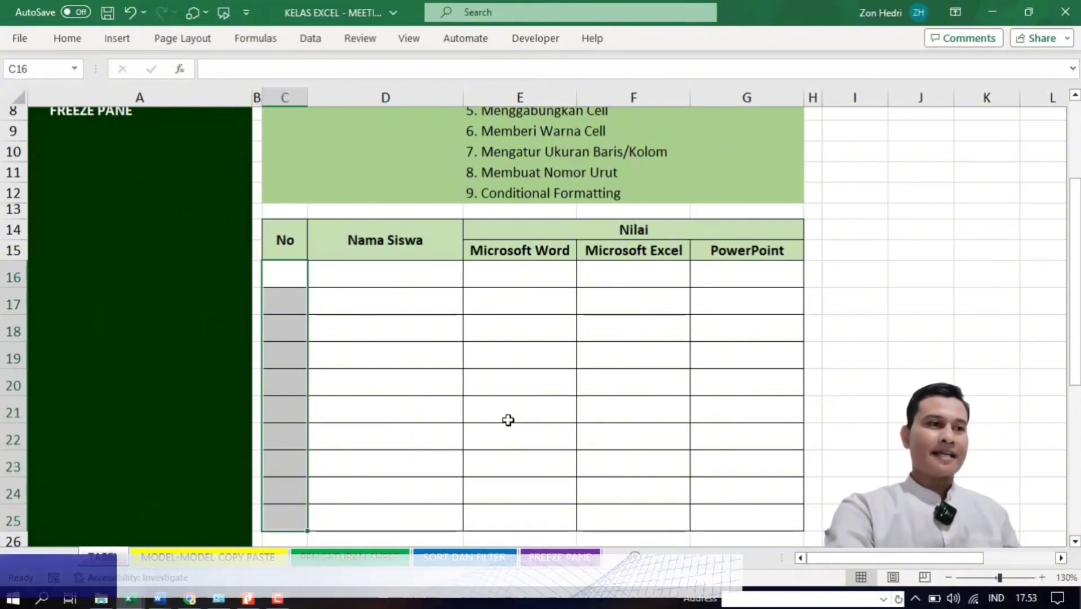
{"action": "left_click", "coordinate": [397, 368]}
Enter 1 in C16 and generate a linear Fill Series in columns with step value 1 and stop value 10.
{"action": "left_click", "coordinate": [280, 285]}
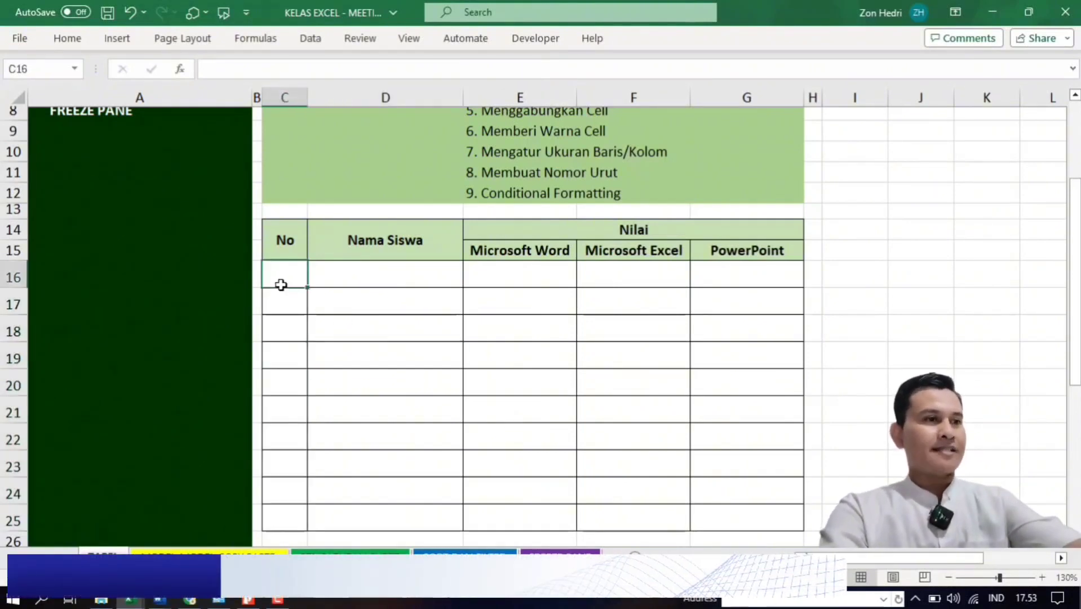
{"action": "type", "text": "1"}
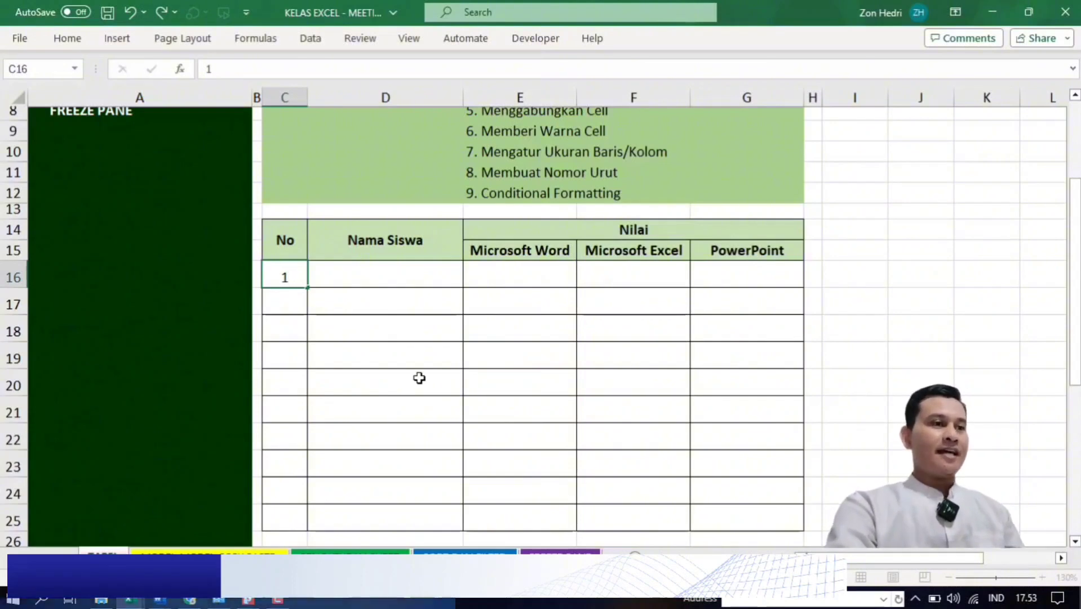
{"action": "left_click", "coordinate": [417, 378]}
{"action": "left_click", "coordinate": [285, 279]}
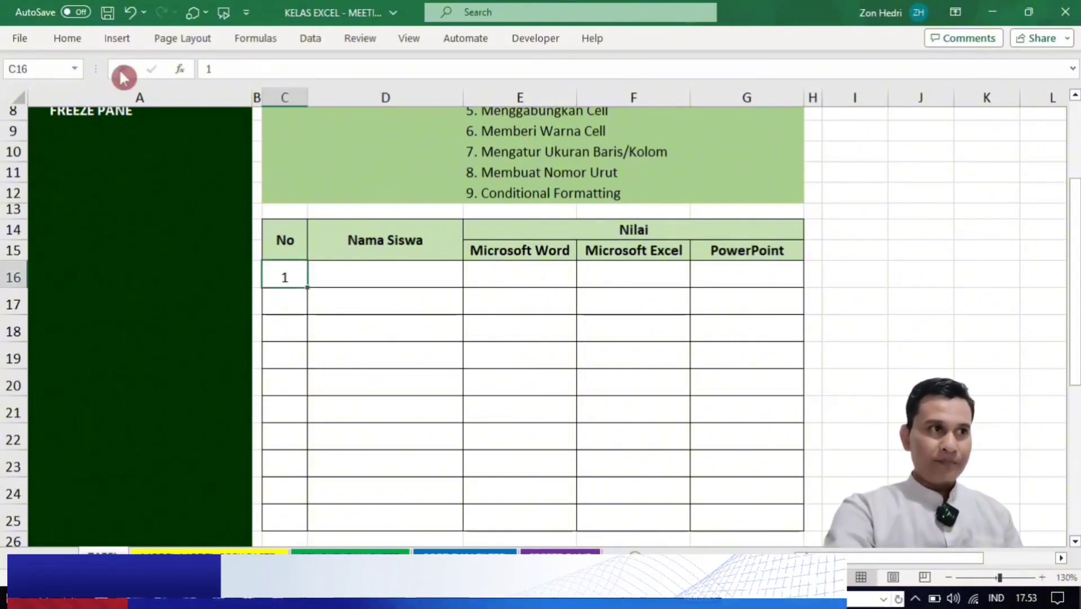
{"action": "left_click", "coordinate": [66, 39]}
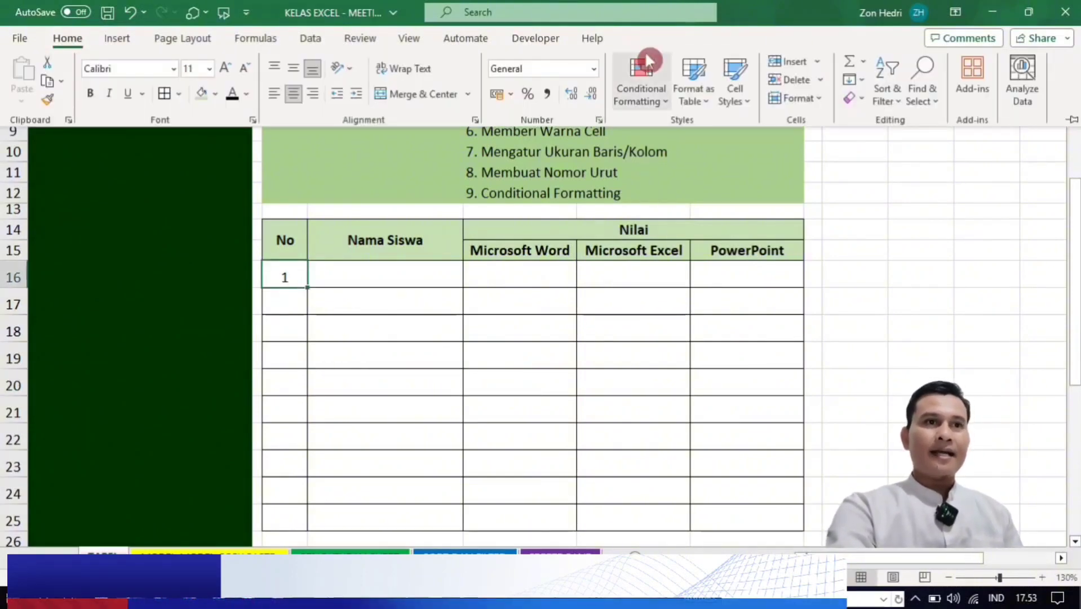
{"action": "left_click", "coordinate": [863, 77]}
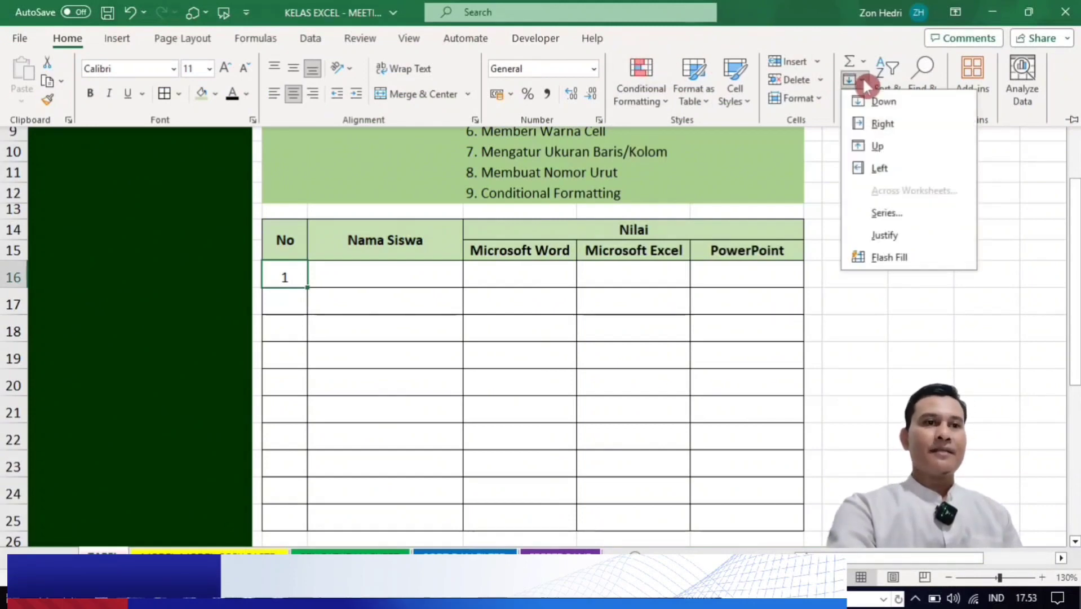
{"action": "left_click", "coordinate": [889, 219]}
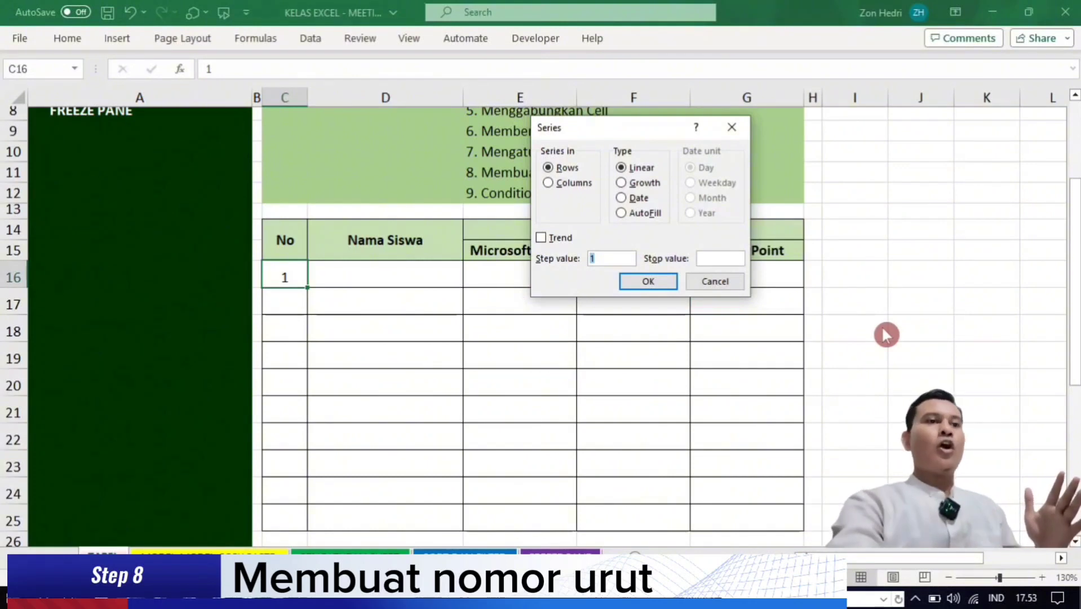
{"action": "left_click", "coordinate": [551, 186]}
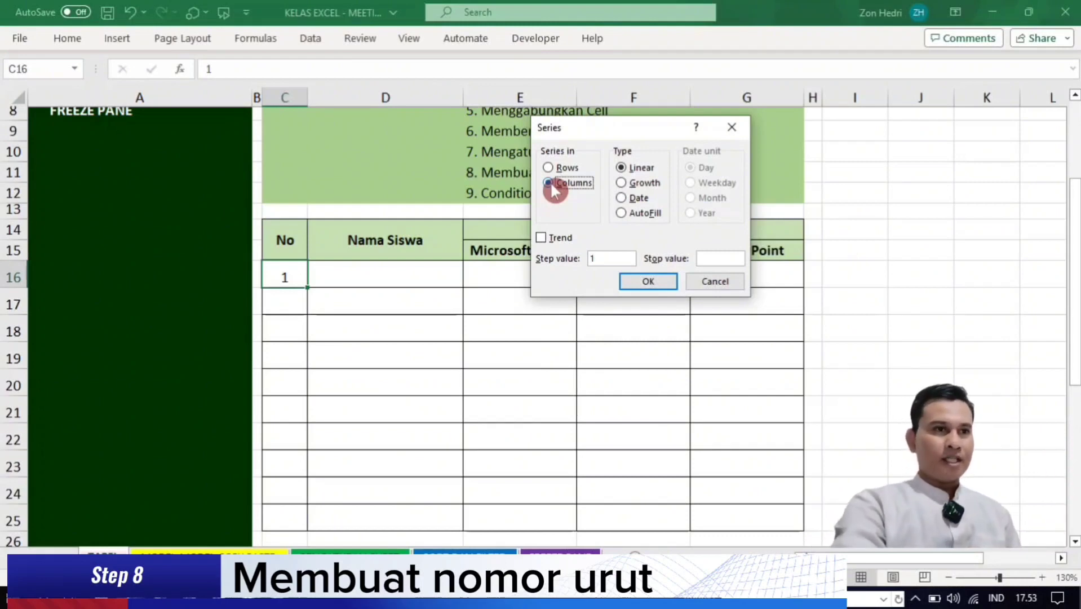
{"action": "left_click", "coordinate": [711, 258]}
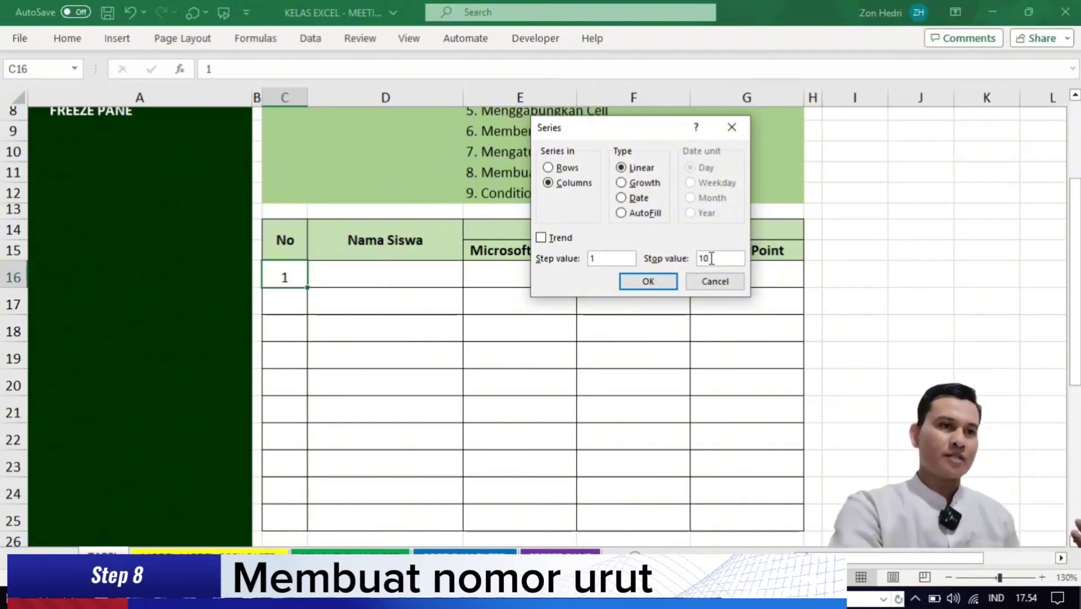
{"action": "left_click", "coordinate": [627, 285]}
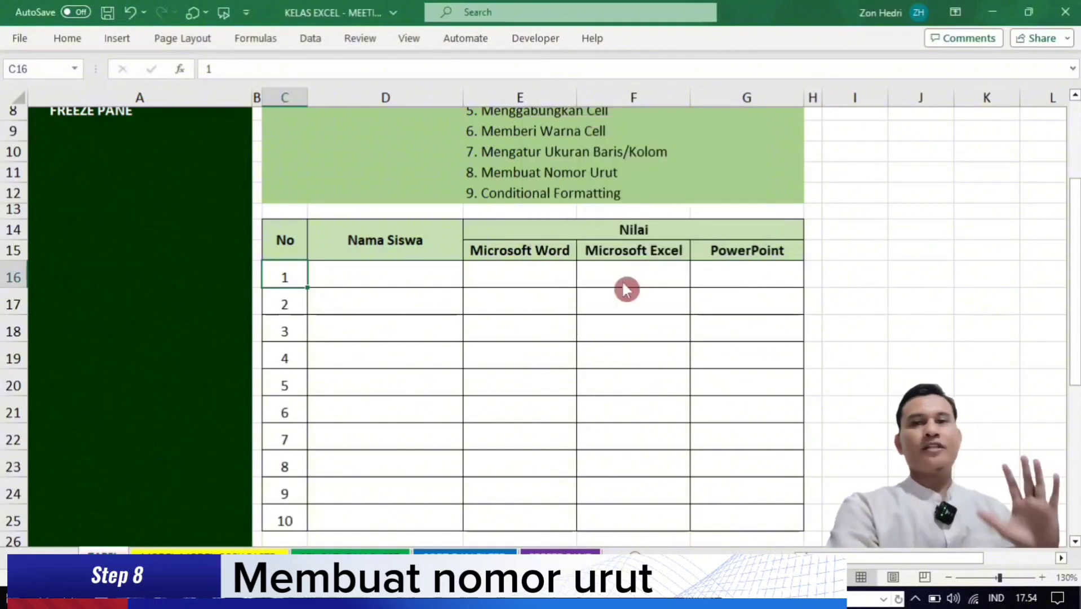
{"action": "left_click", "coordinate": [583, 341]}
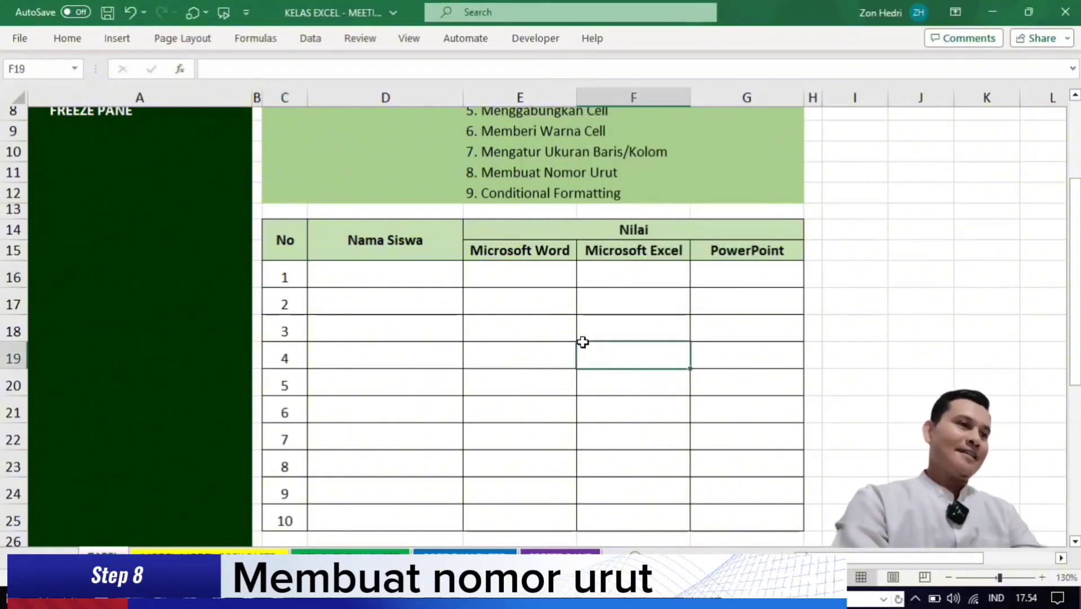
Clear the generated series numbers from cells C16 to C25 of the No column.
{"action": "left_click", "coordinate": [277, 279]}
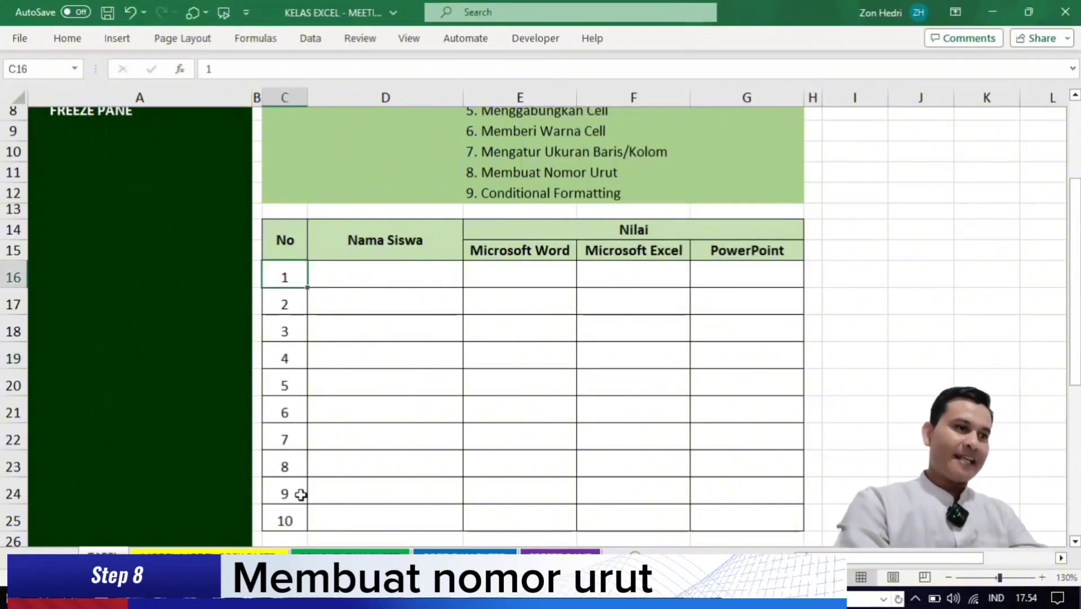
{"action": "left_click_drag", "start_coordinate": [301, 494], "coordinate": [291, 518]}
{"action": "key", "text": "Delete"}
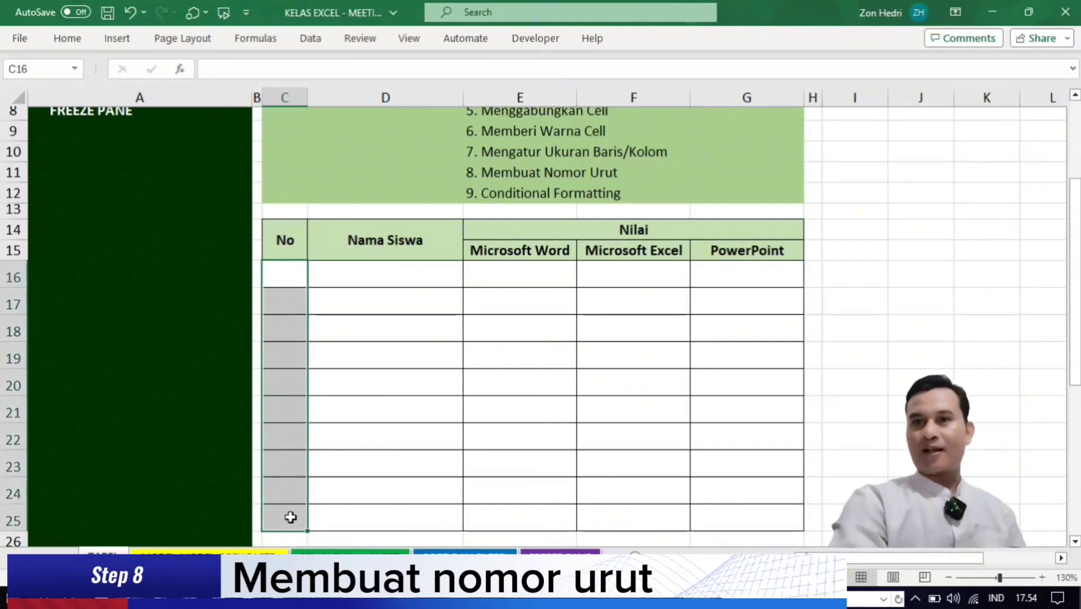
{"action": "left_click", "coordinate": [530, 452]}
Number the No column from C16 with the formula =SEQUENCE(10).
{"action": "left_click", "coordinate": [288, 283]}
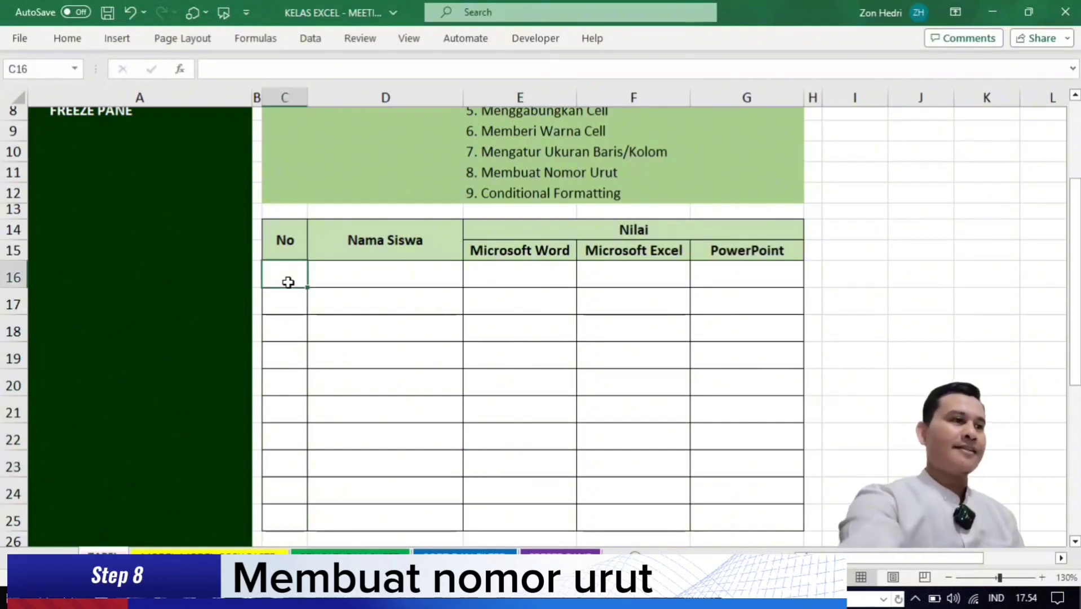
{"action": "type", "text": "=se"}
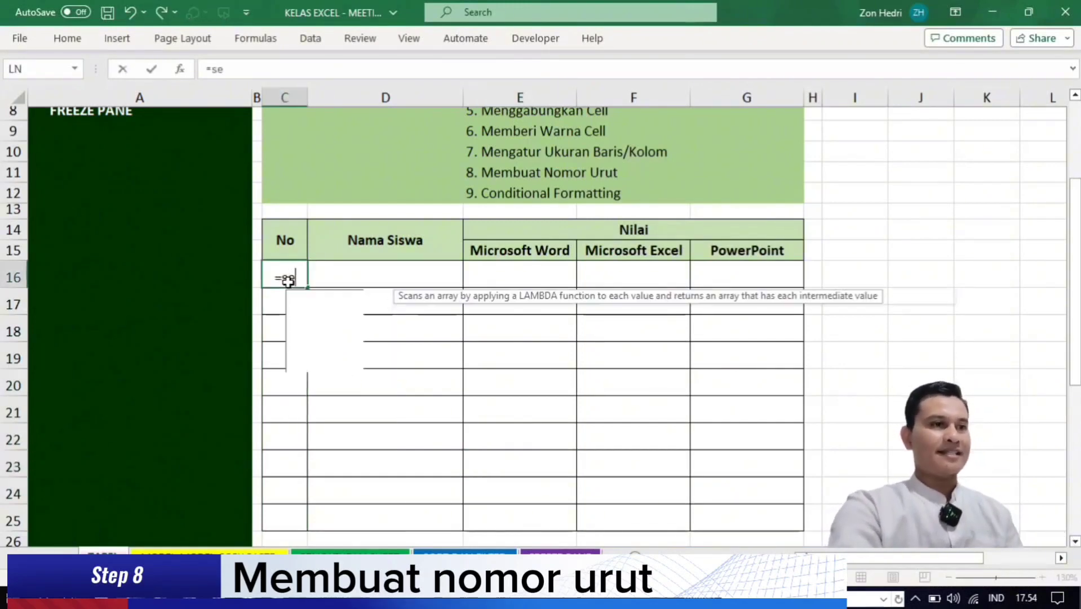
{"action": "double_click", "coordinate": [321, 351]}
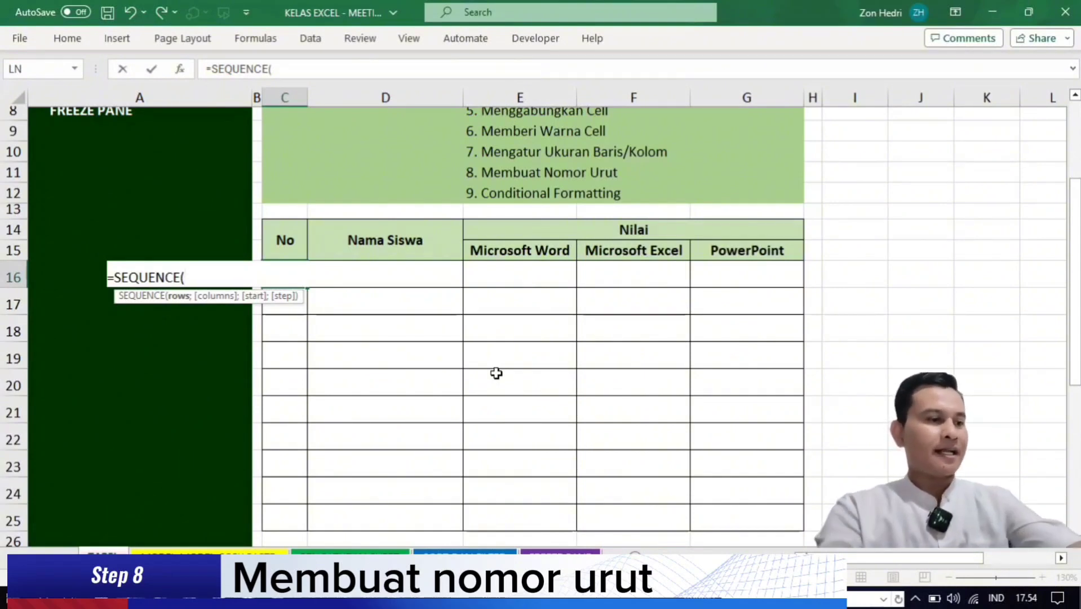
{"action": "type", "text": "10"}
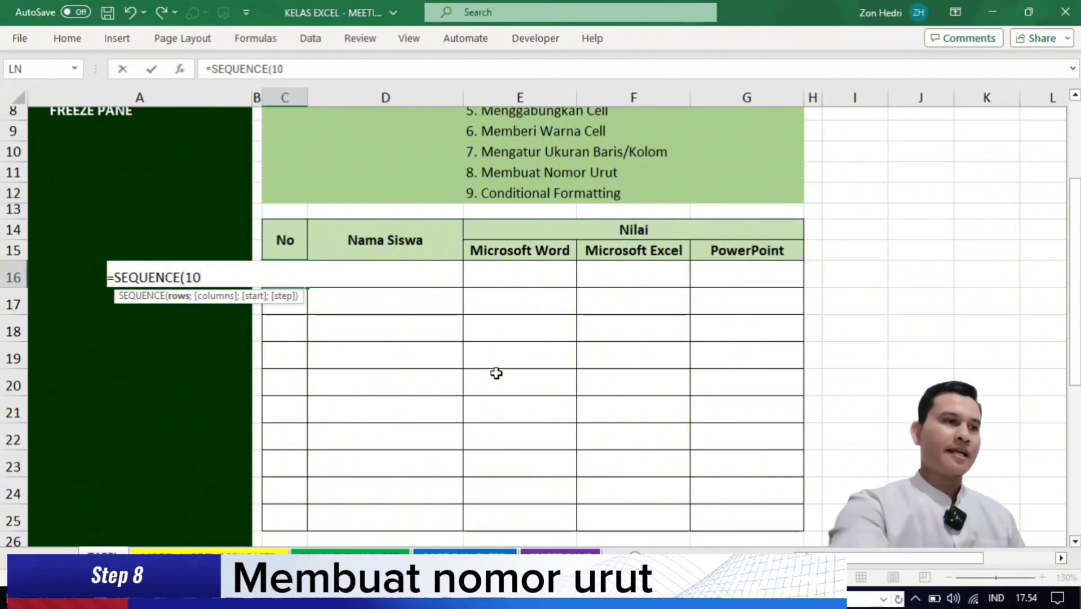
{"action": "key", "text": "ctrl+Return"}
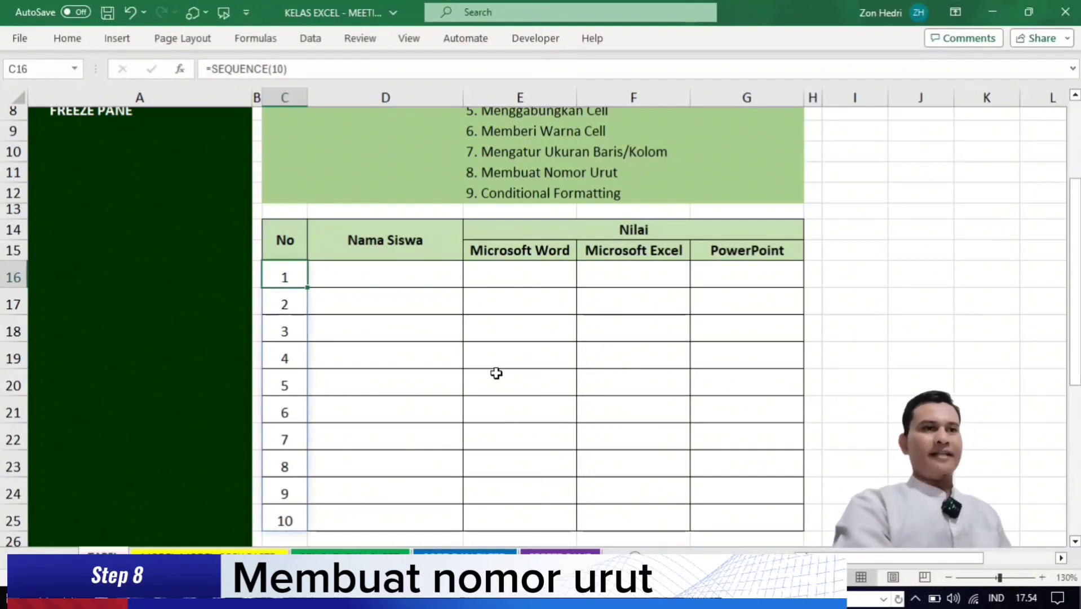
{"action": "left_click", "coordinate": [991, 379]}
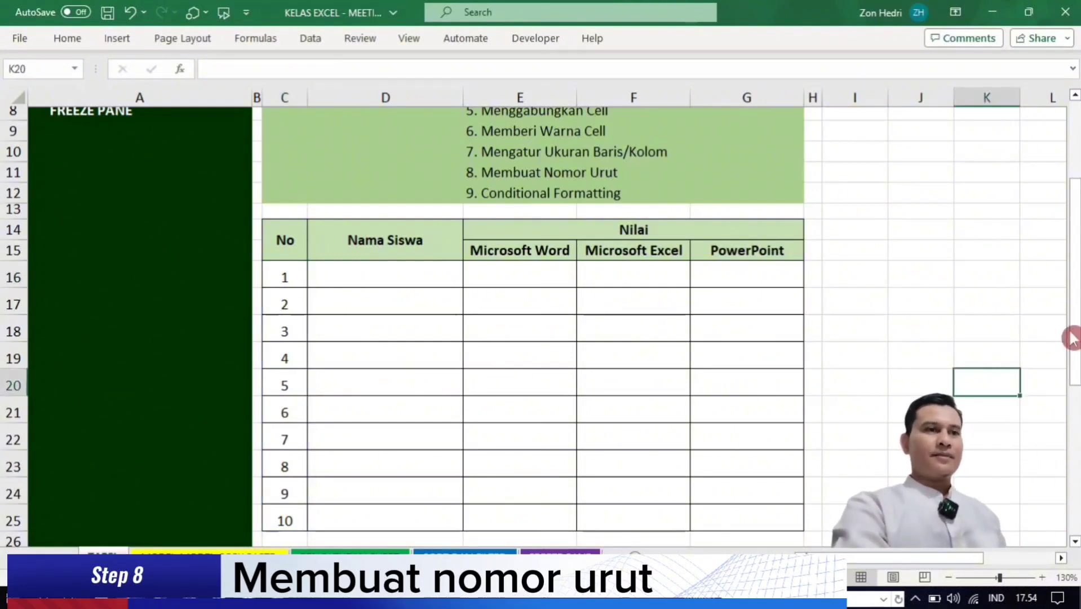
Review the nine sub-topics of the table lesson one by one, from Membuat Tabel to Conditional Formatting.
{"action": "left_click_drag", "start_coordinate": [1076, 324], "coordinate": [1076, 240]}
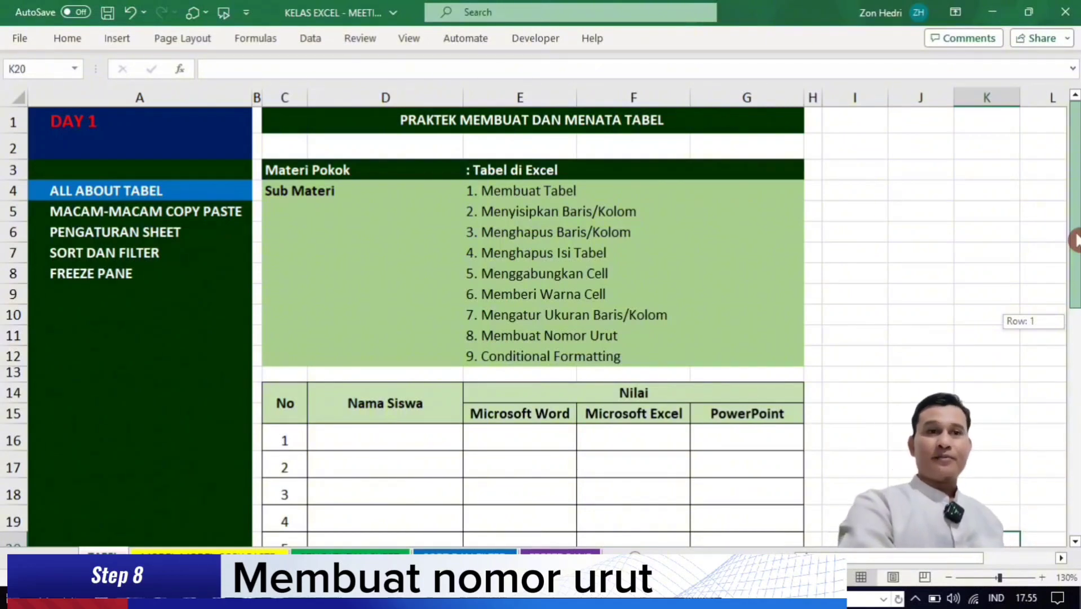
{"action": "left_click_drag", "start_coordinate": [1076, 240], "coordinate": [1076, 240]}
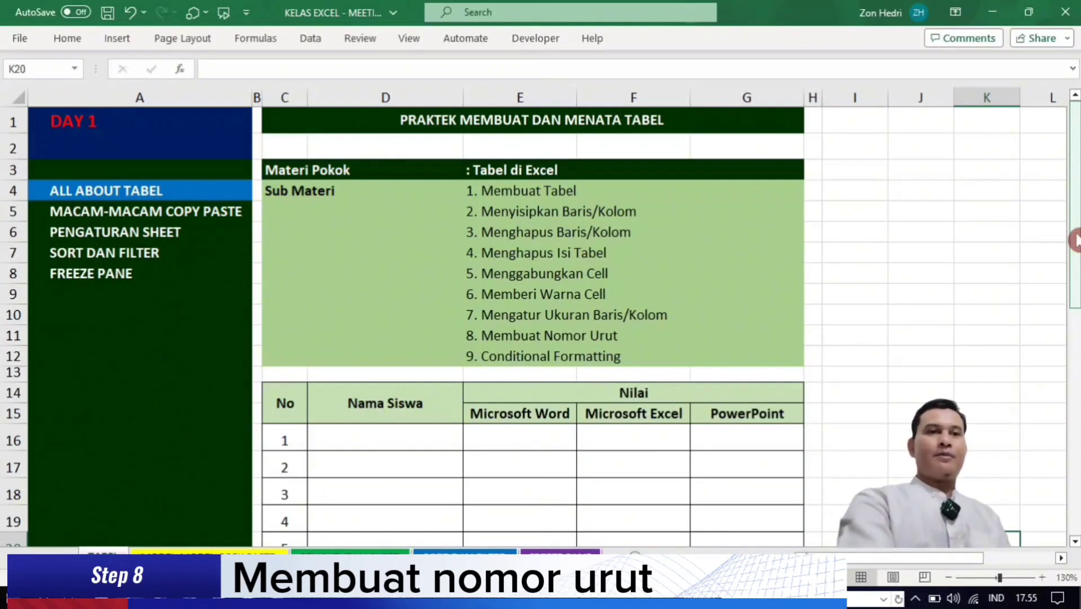
{"action": "mouse_move", "coordinate": [1077, 240]}
{"action": "left_mouse_down"}
{"action": "mouse_move", "coordinate": [1077, 272]}
{"action": "mouse_move", "coordinate": [1076, 234]}
{"action": "left_mouse_up"}
{"action": "left_click", "coordinate": [576, 192]}
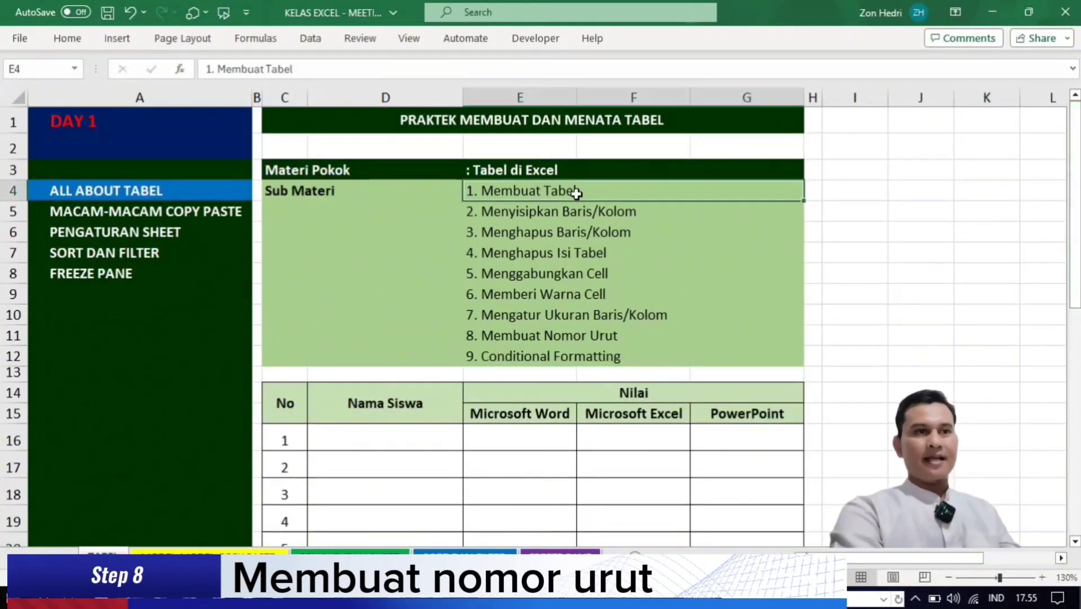
{"action": "left_click", "coordinate": [581, 213]}
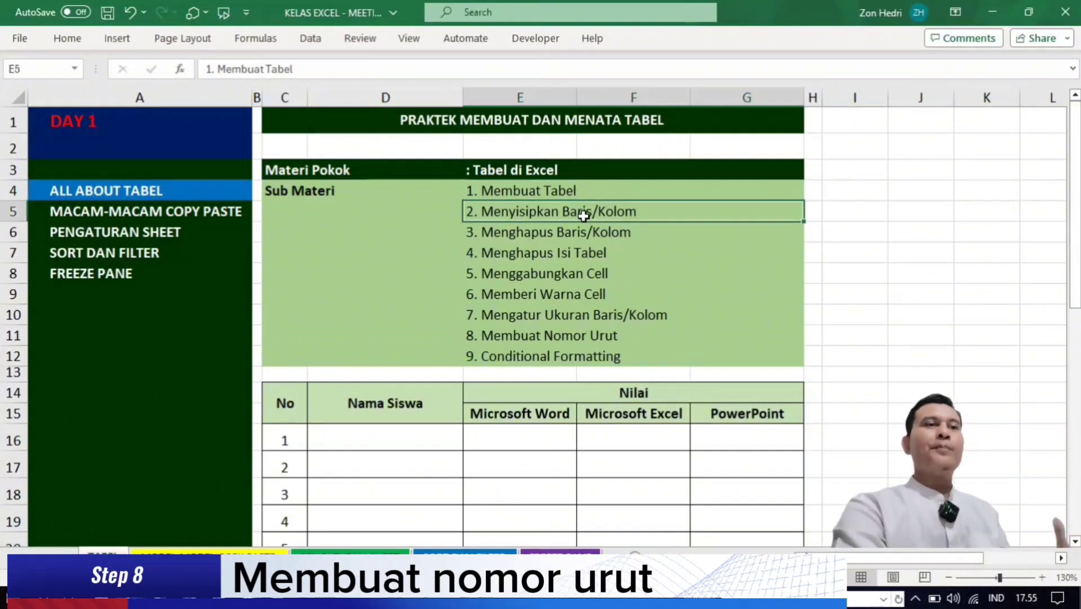
{"action": "left_click", "coordinate": [576, 232]}
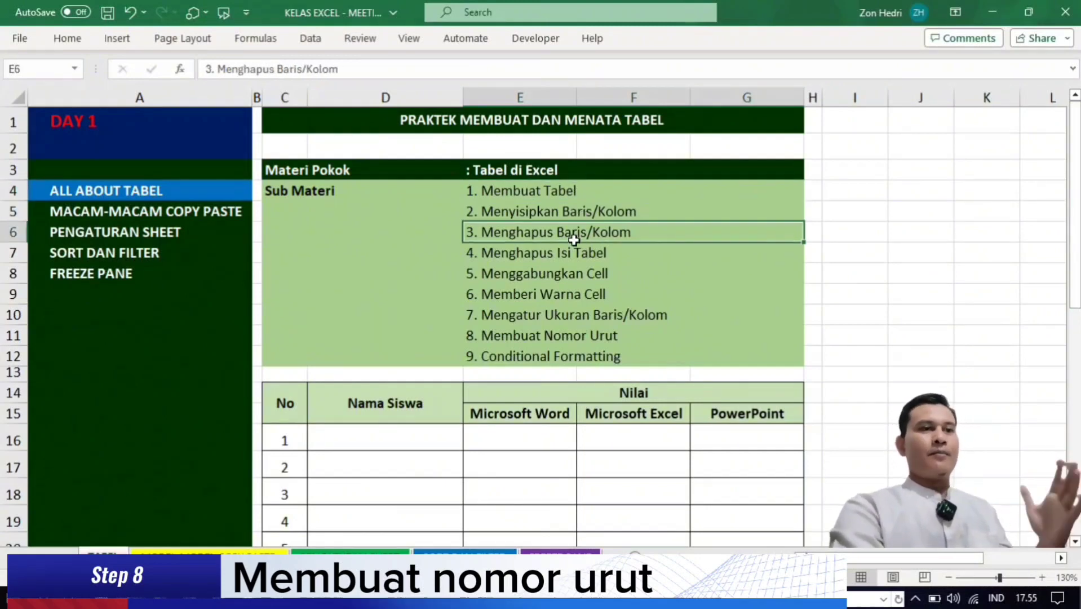
{"action": "left_click", "coordinate": [566, 257]}
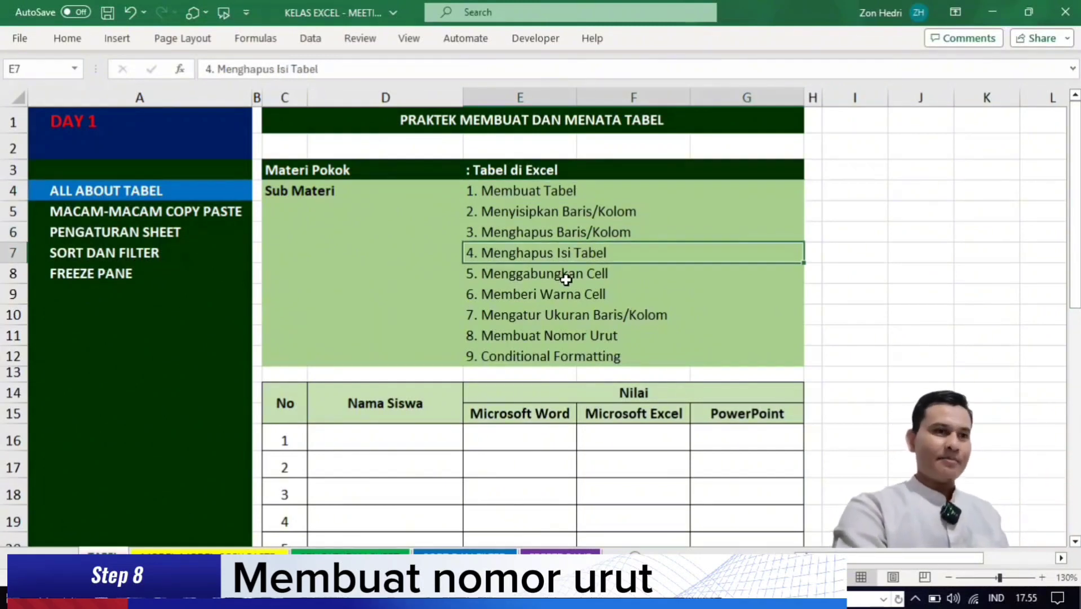
{"action": "left_click", "coordinate": [563, 275]}
{"action": "left_click", "coordinate": [562, 292]}
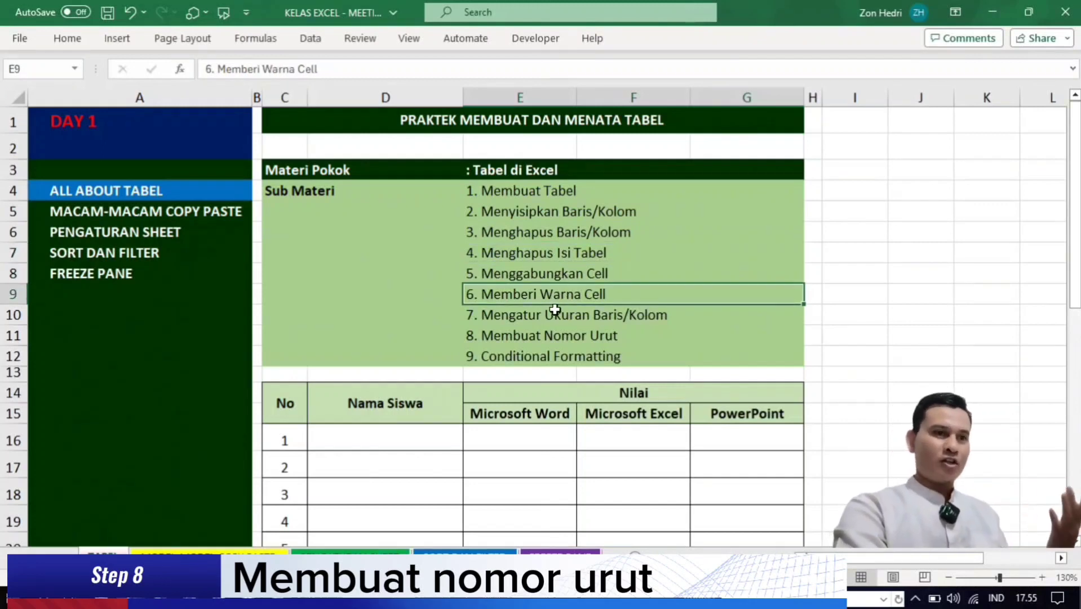
{"action": "left_click", "coordinate": [550, 317]}
{"action": "left_click", "coordinate": [540, 337]}
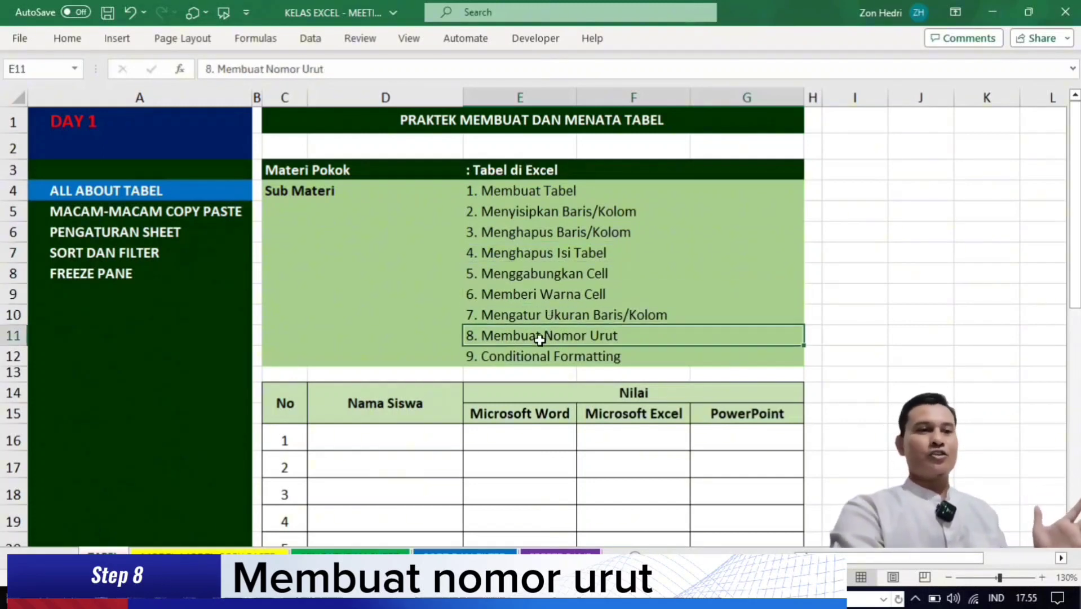
{"action": "left_click", "coordinate": [538, 360]}
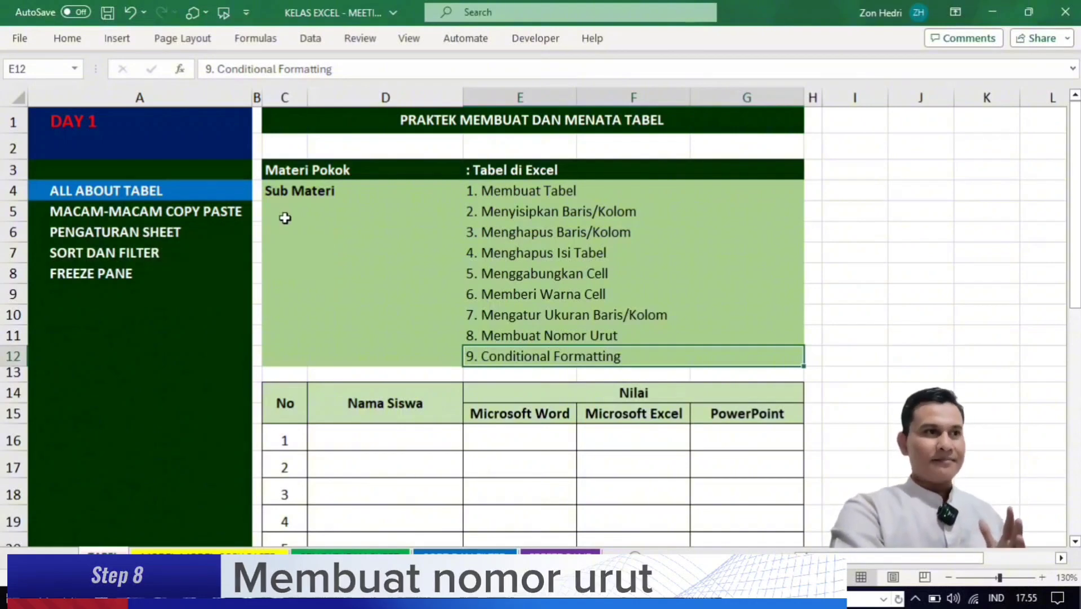
Go to the MACAM-MACAM COPY PASTE lesson sheet and select an empty cell beside its content.
{"action": "left_click", "coordinate": [174, 214]}
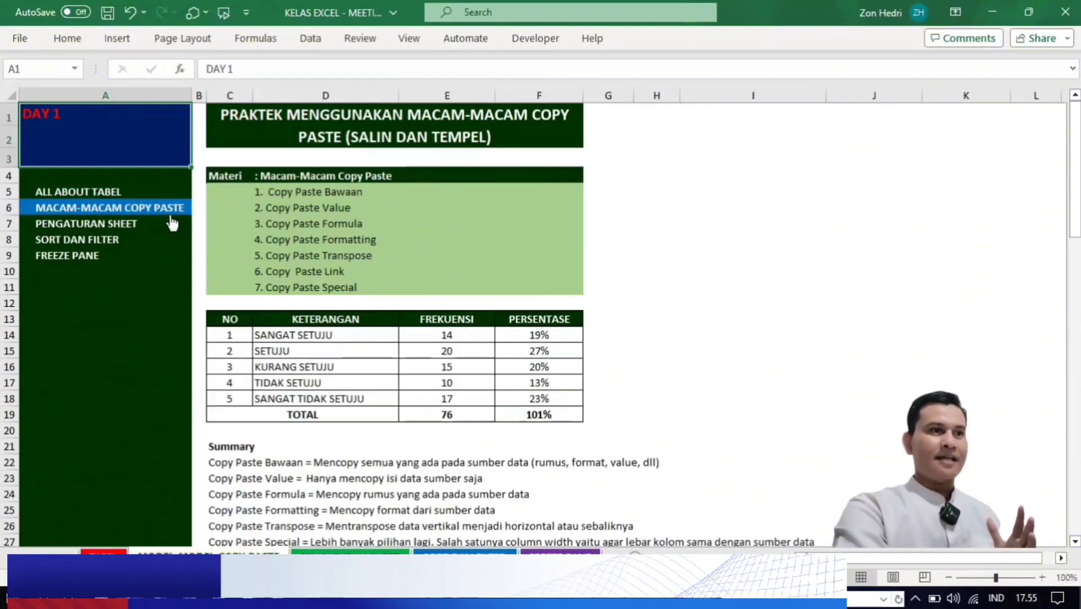
{"action": "left_click", "coordinate": [844, 287]}
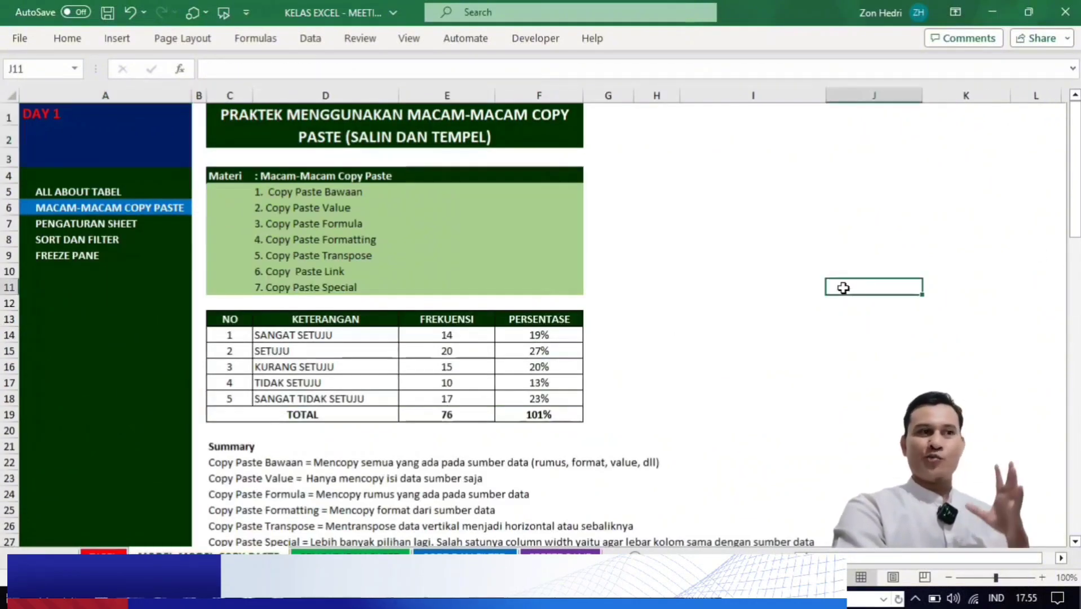